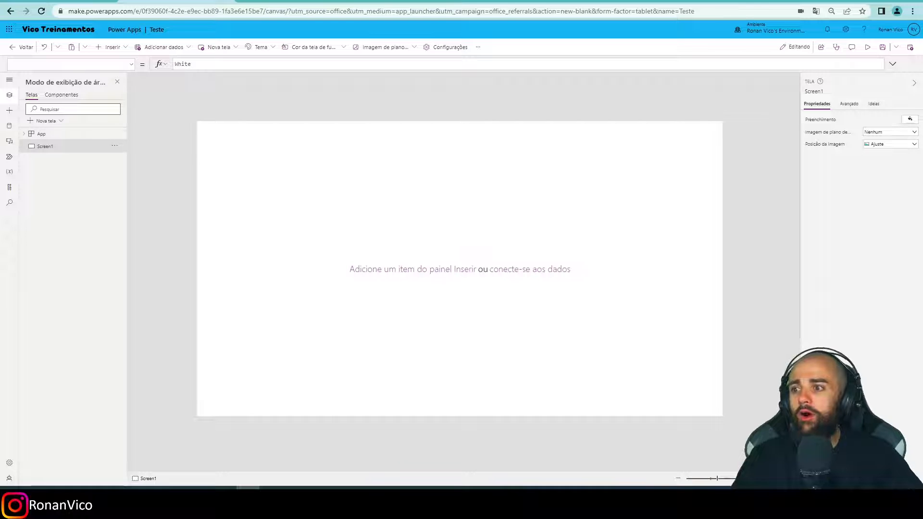
# Preview the app, open the list of tablet device sizes, and return to the editor.
pyautogui.press('F5')
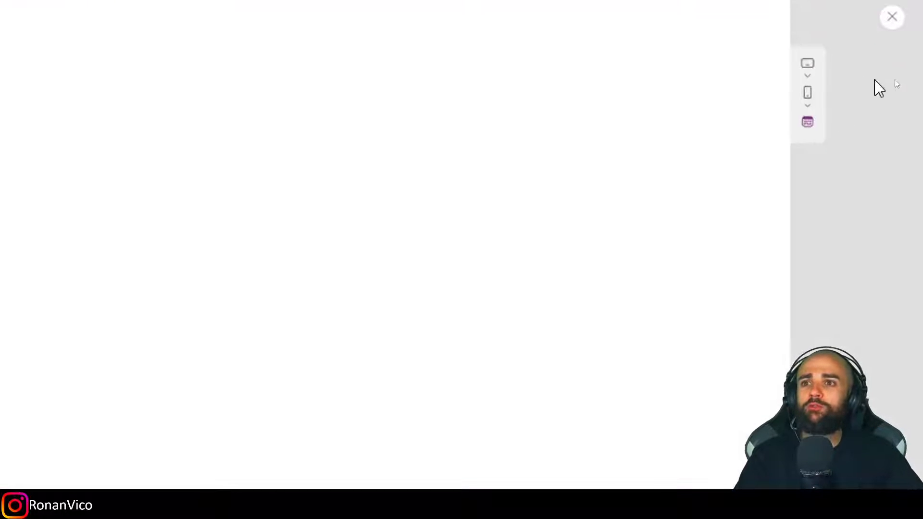
pyautogui.click(864, 75)
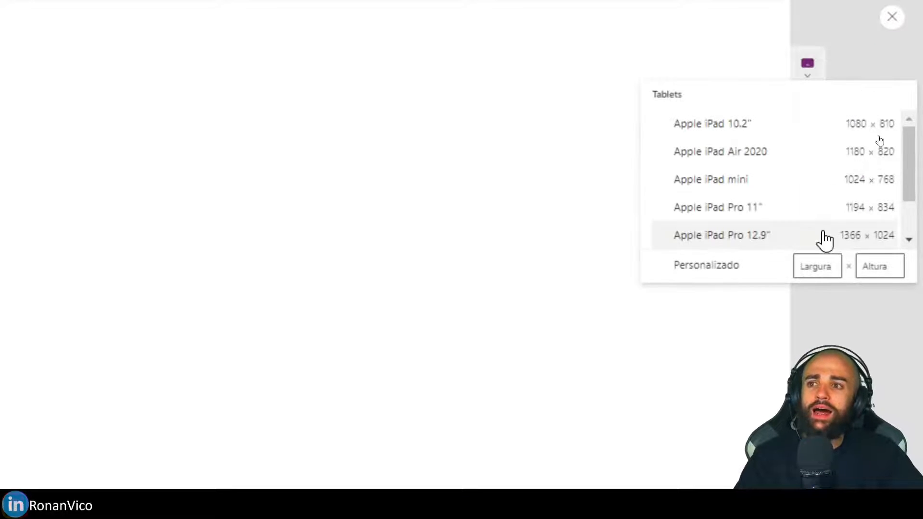
pyautogui.click(892, 19)
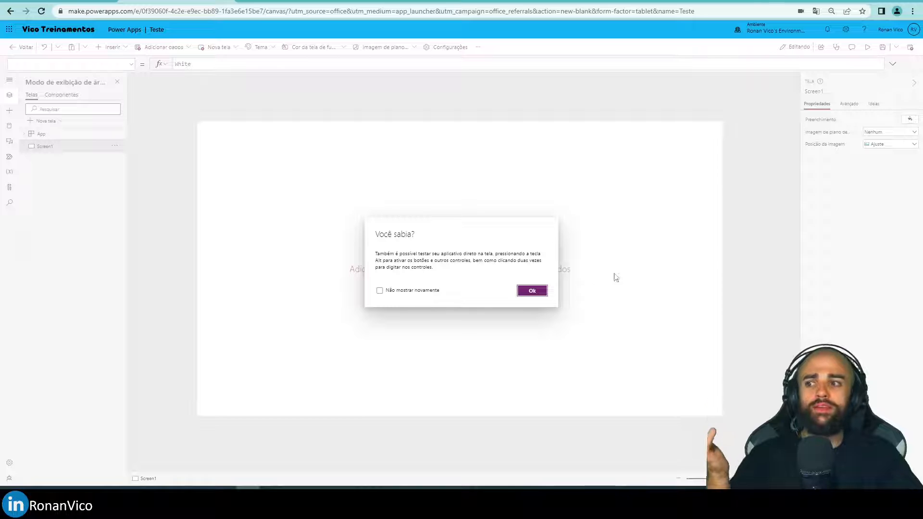
pyautogui.click(525, 290)
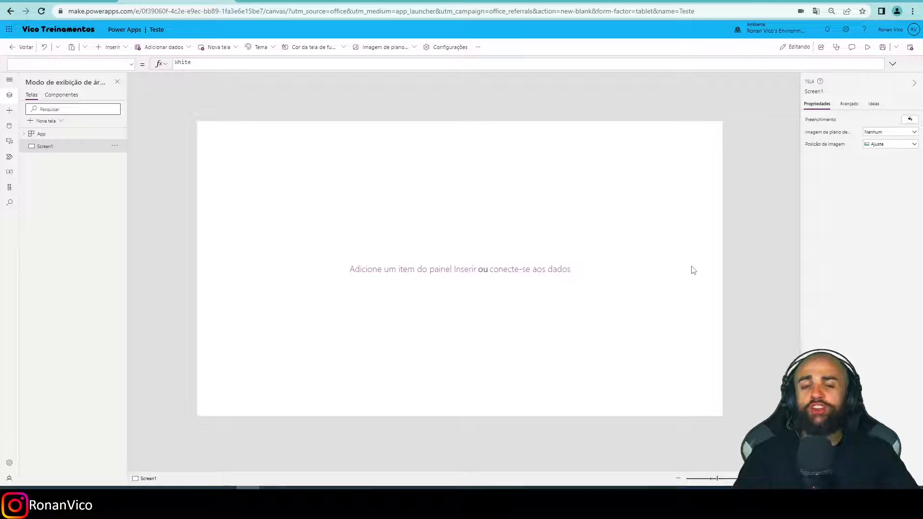
# Preview the app in the browser view, and switch the preview to the Apple iPad Air 2020 tablet frame.
pyautogui.press('F5')
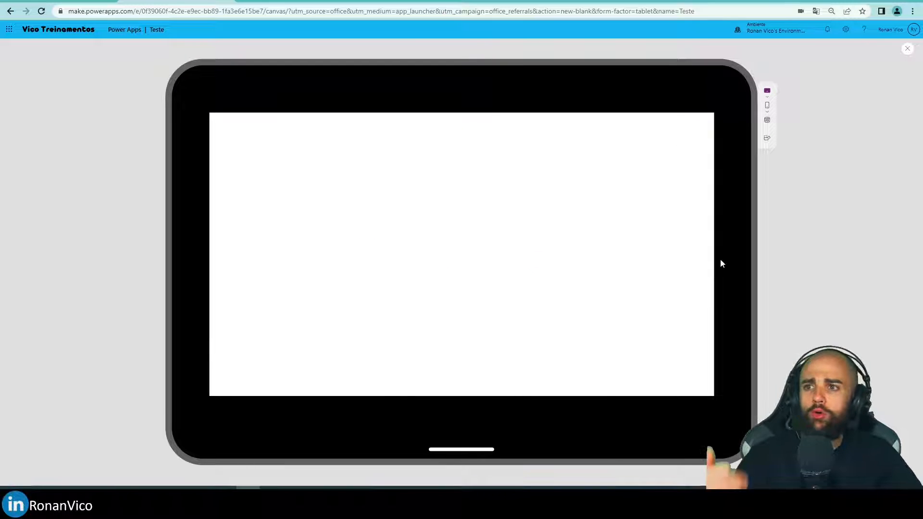
pyautogui.click(767, 121)
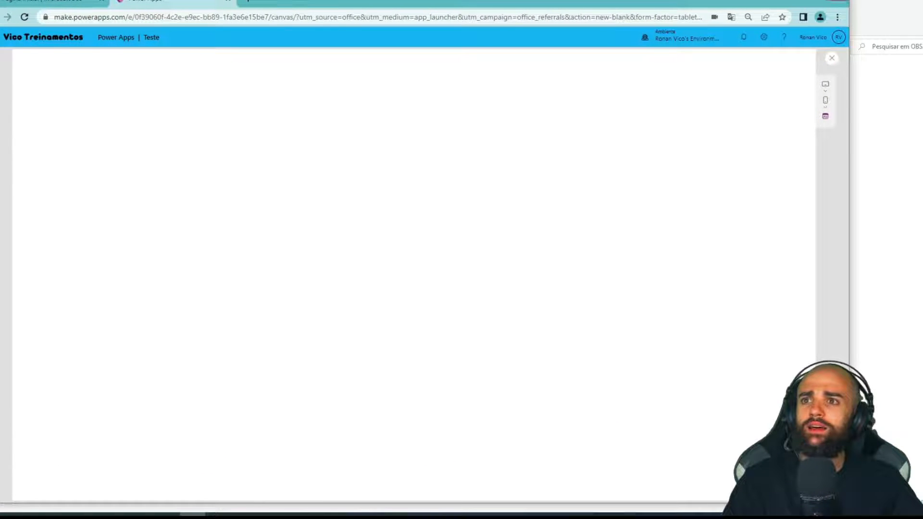
pyautogui.moveTo(849, 0); pyautogui.dragTo(873, 0)
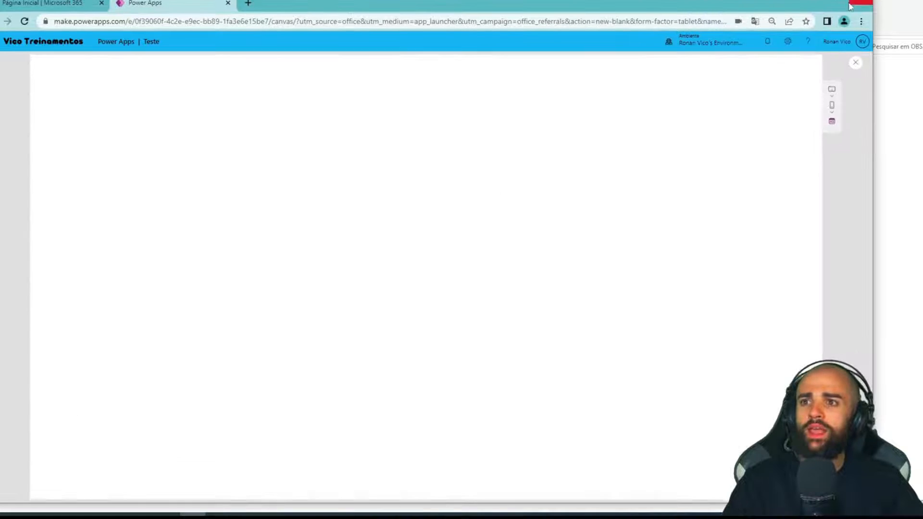
pyautogui.click(831, 95)
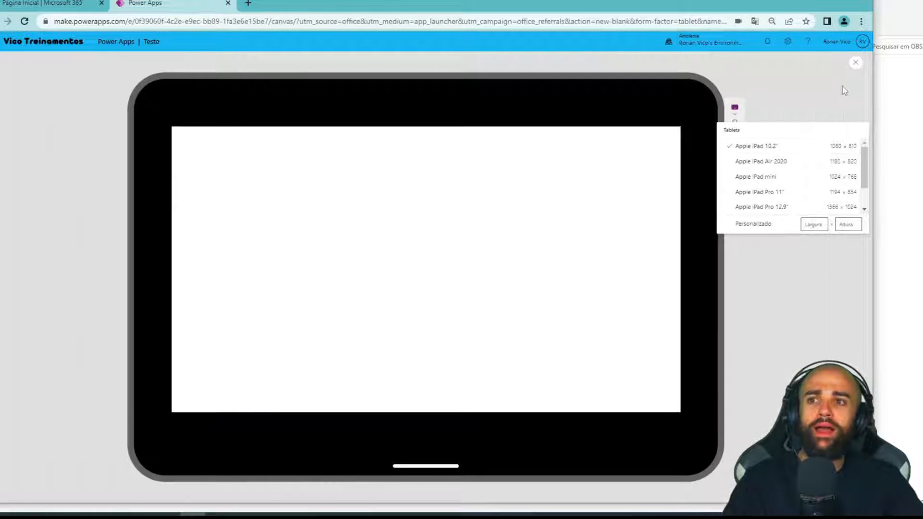
pyautogui.click(805, 160)
# Switch the preview to a phone device frame and rotate it to portrait.
pyautogui.click(735, 128)
pyautogui.click(750, 192)
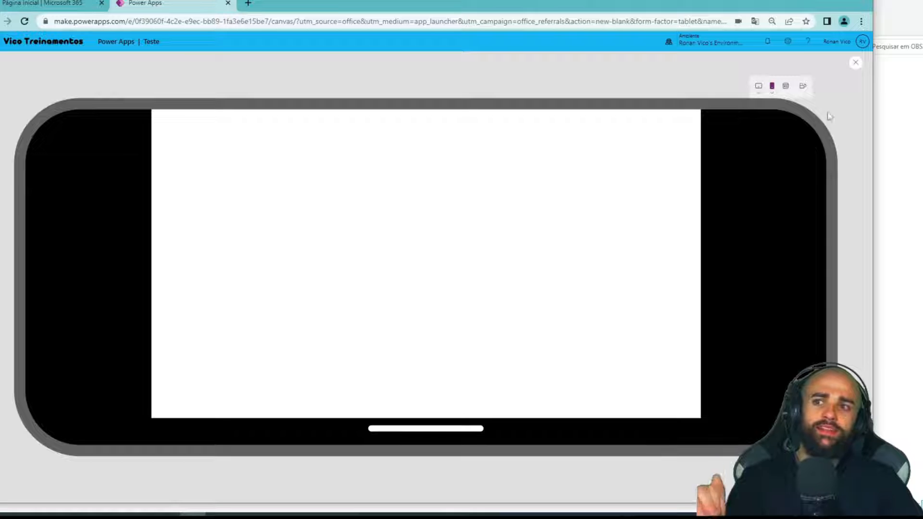
pyautogui.click(803, 87)
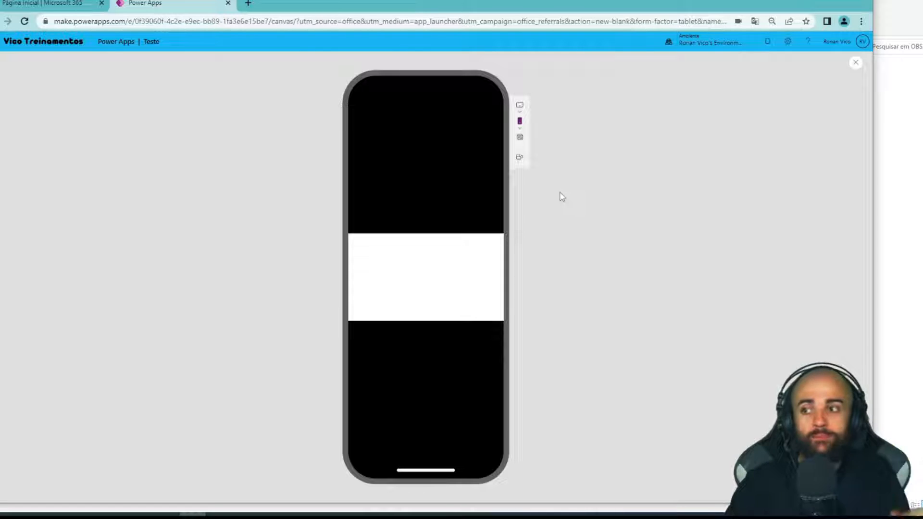
# Mark both sides of the phone preview with a vertical red line each, clear the marks, and return to the editor.
pyautogui.click(840, 2)
pyautogui.hotkey('ctrl', '2')
pyautogui.moveTo(271, 18); pyautogui.dragTo(284, 515)
pyautogui.moveTo(619, 23); pyautogui.dragTo(584, 515)
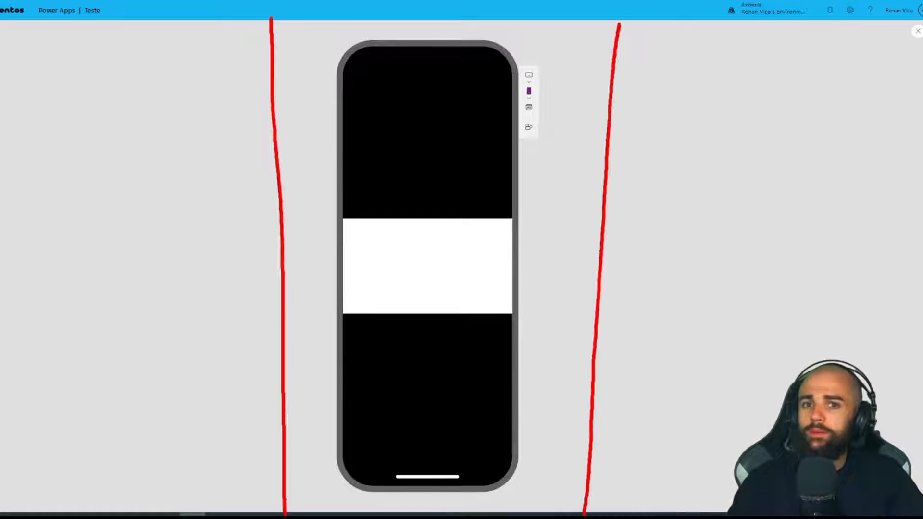
pyautogui.press('Escape')
pyautogui.click(917, 31)
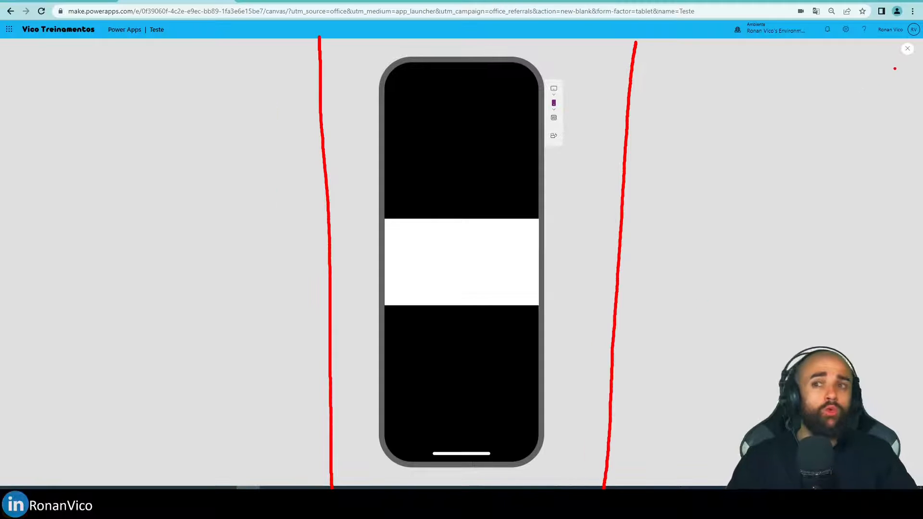
pyautogui.click(532, 291)
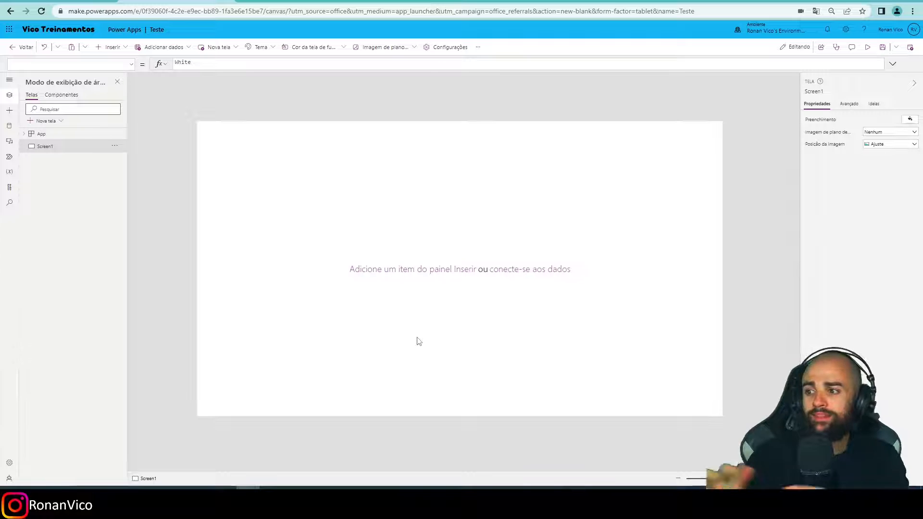
# Preview the app in the portrait phone frame and return to the editor.
pyautogui.scroll(1, 301, 304)
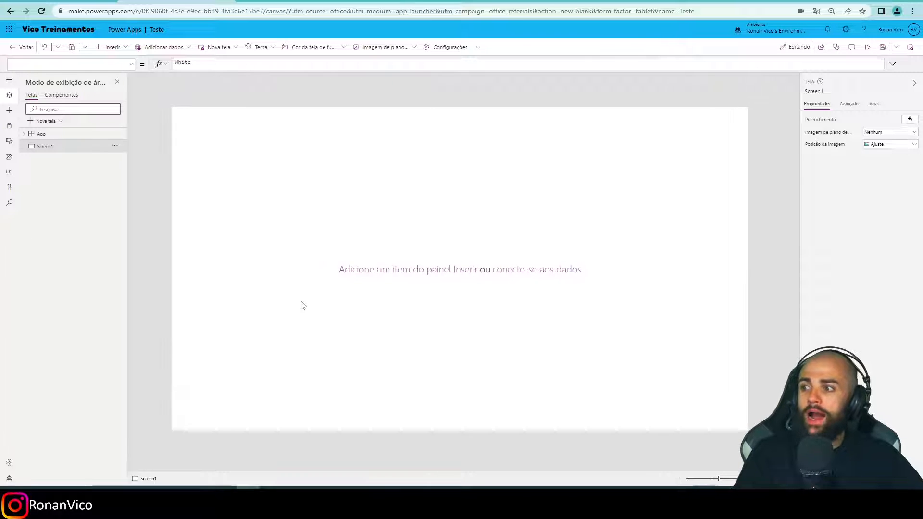
pyautogui.scroll(1, 337, 308)
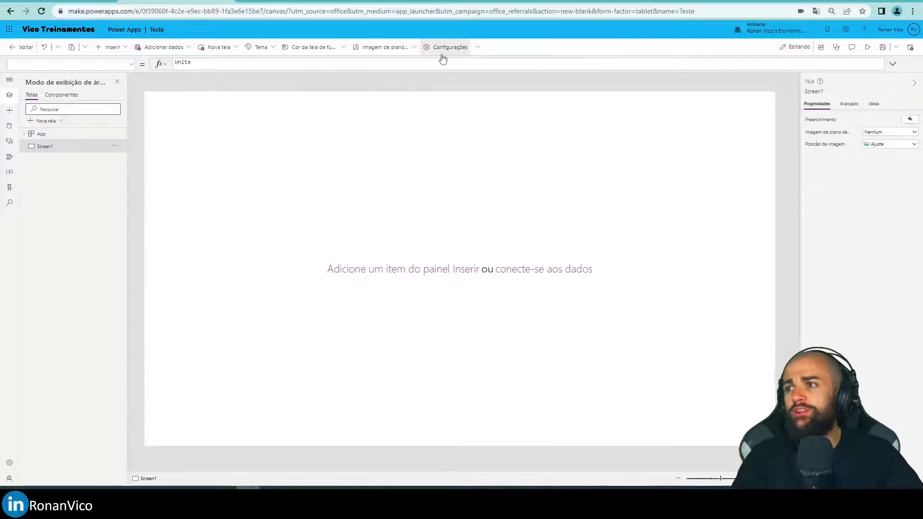
pyautogui.press('F5')
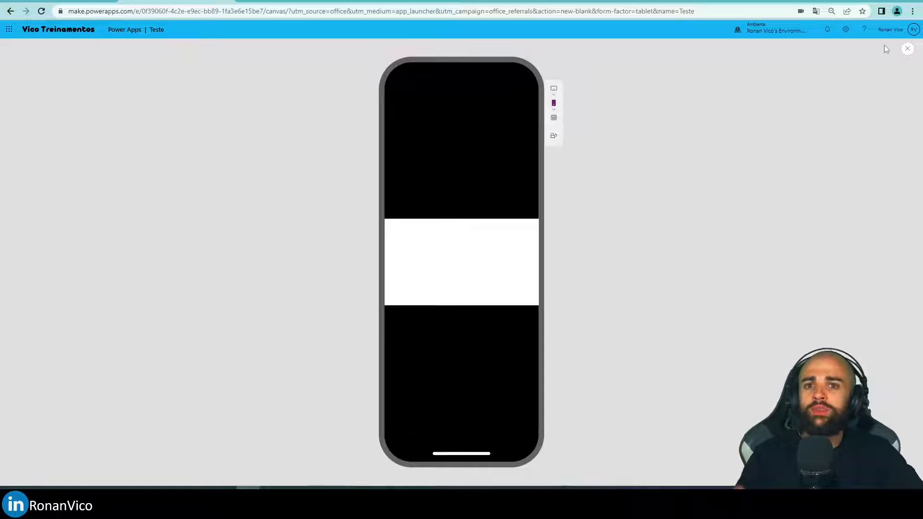
pyautogui.click(907, 48)
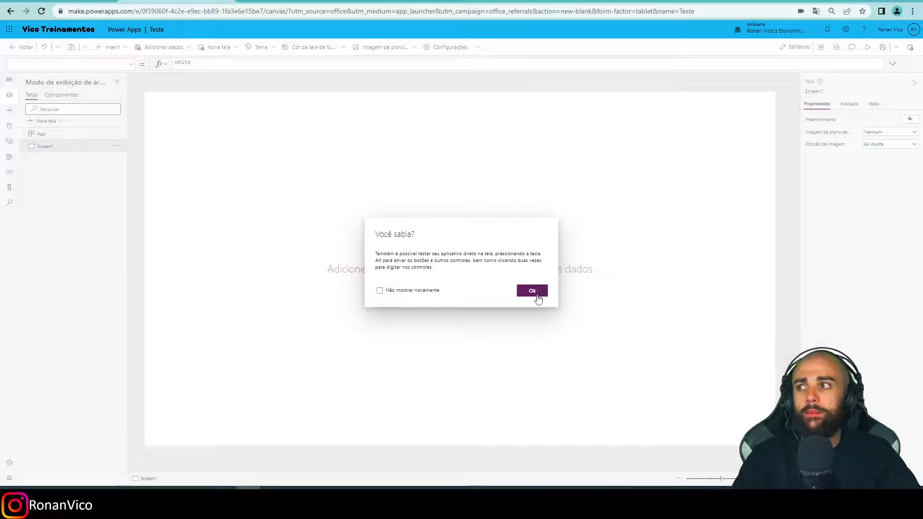
pyautogui.click(536, 296)
# Change the app's screen orientation to Retrato (portrait) in the settings and apply the change.
pyautogui.click(448, 48)
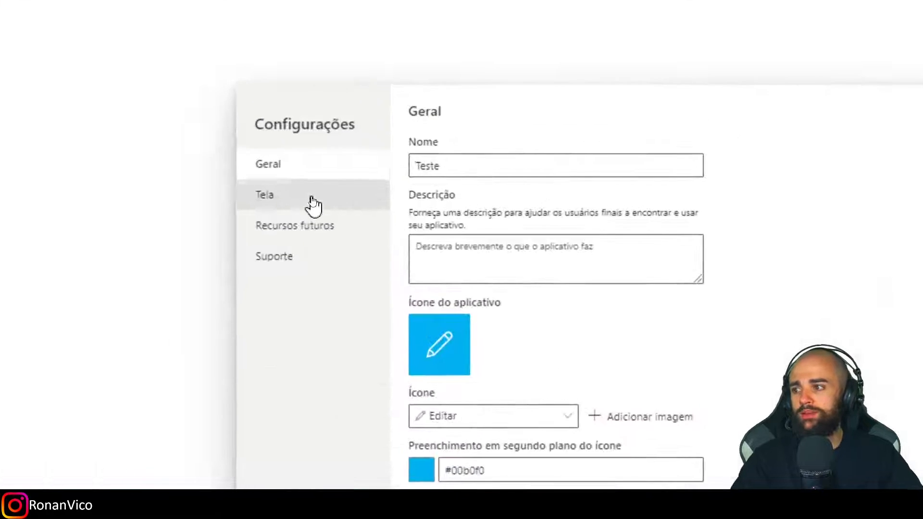
pyautogui.click(309, 198)
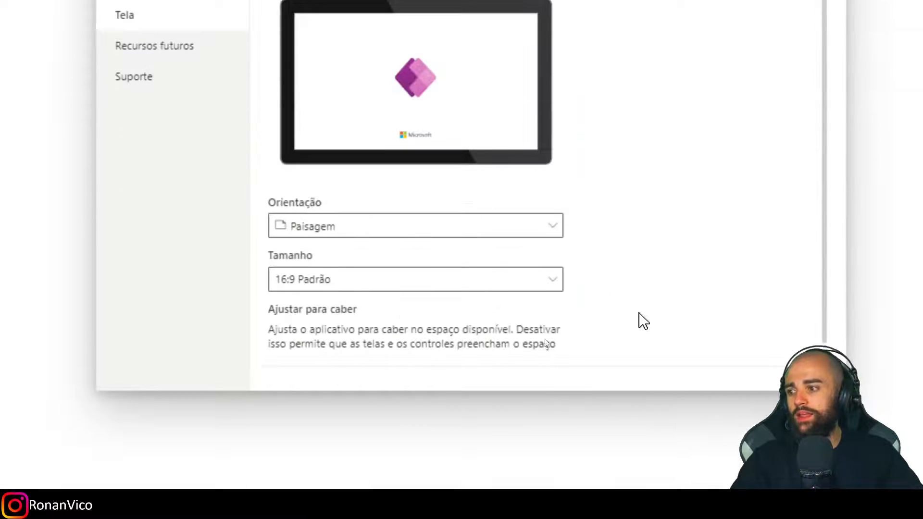
pyautogui.scroll(-2, 620, 262)
pyautogui.click(491, 187)
pyautogui.click(308, 236)
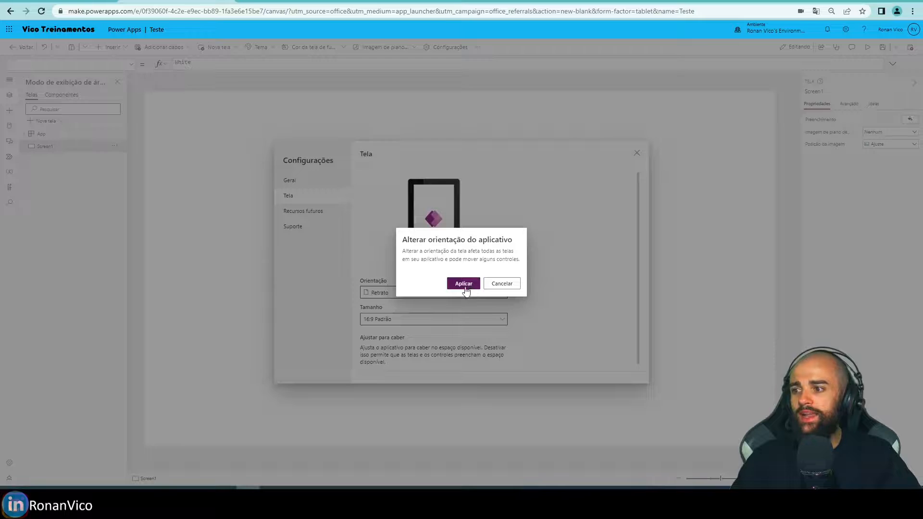
pyautogui.click(463, 283)
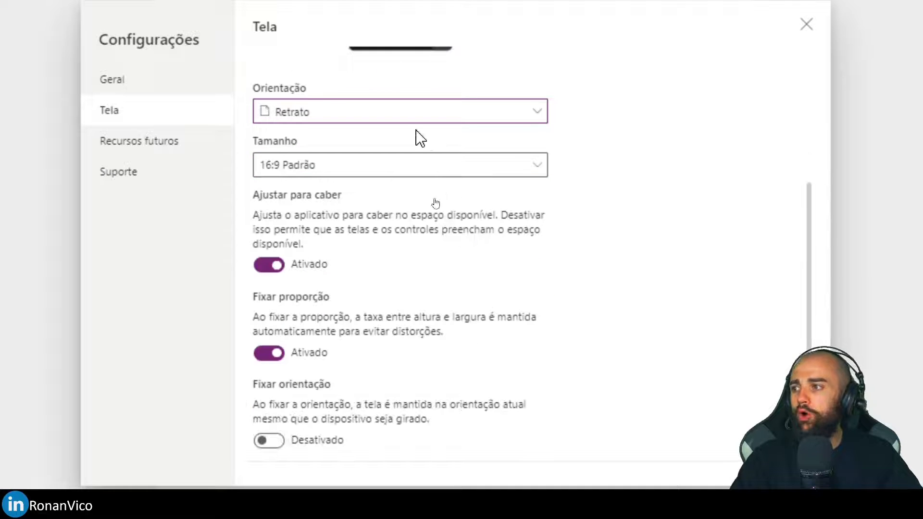
# Set the app's screen orientation to Paisagem (landscape) and apply the change.
pyautogui.click(399, 115)
pyautogui.click(356, 168)
pyautogui.click(339, 118)
pyautogui.click(326, 134)
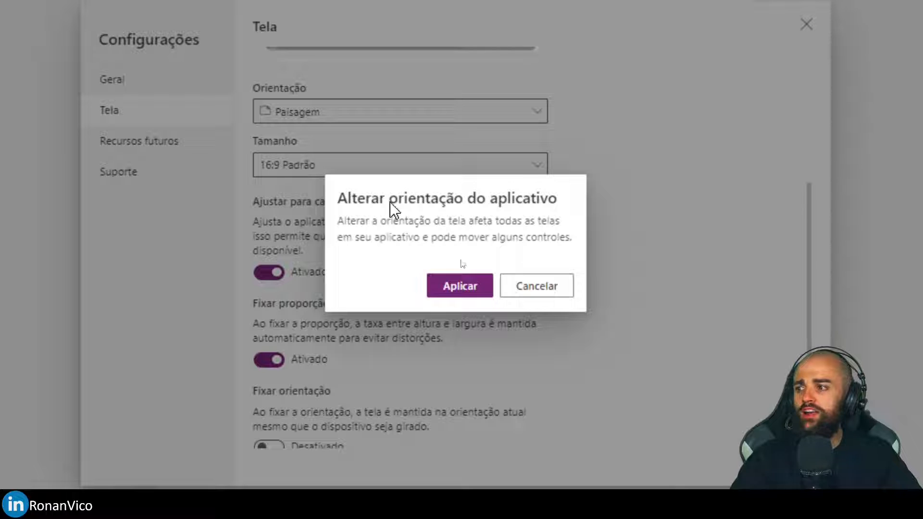
pyautogui.click(476, 288)
# Turn off Fixar proporção and Ajustar para caber in the screen settings, and close the settings.
pyautogui.scroll(-3, 375, 283)
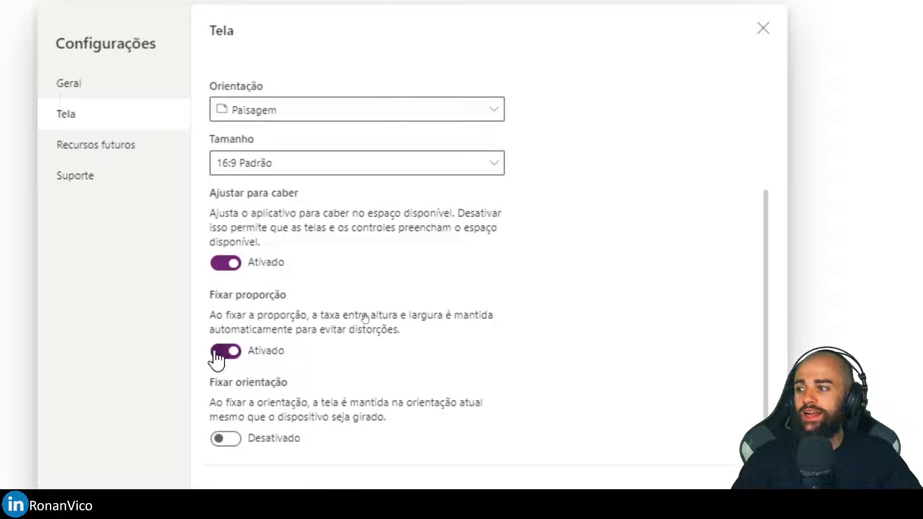
pyautogui.click(236, 351)
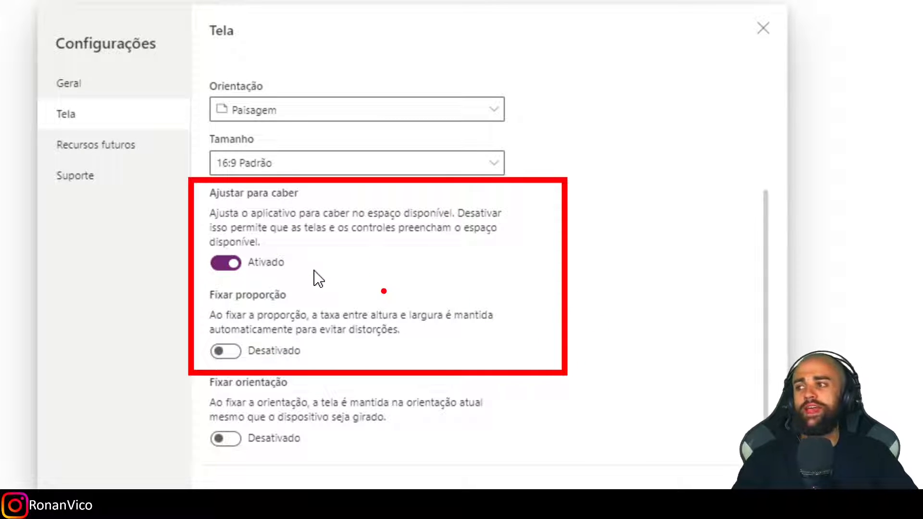
pyautogui.click(224, 263)
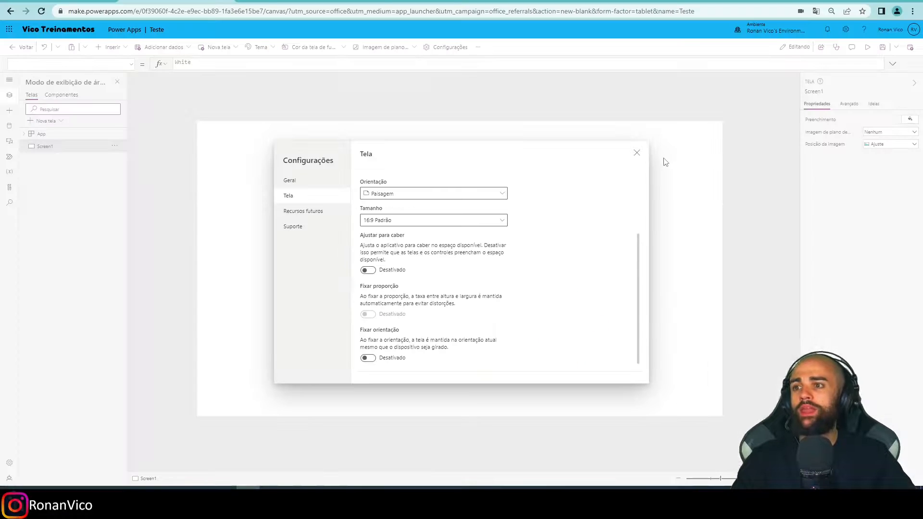
pyautogui.click(636, 154)
# Preview how the blank screen fills the phone frame with the fit setting off, and return to the editor.
pyautogui.press('F5')
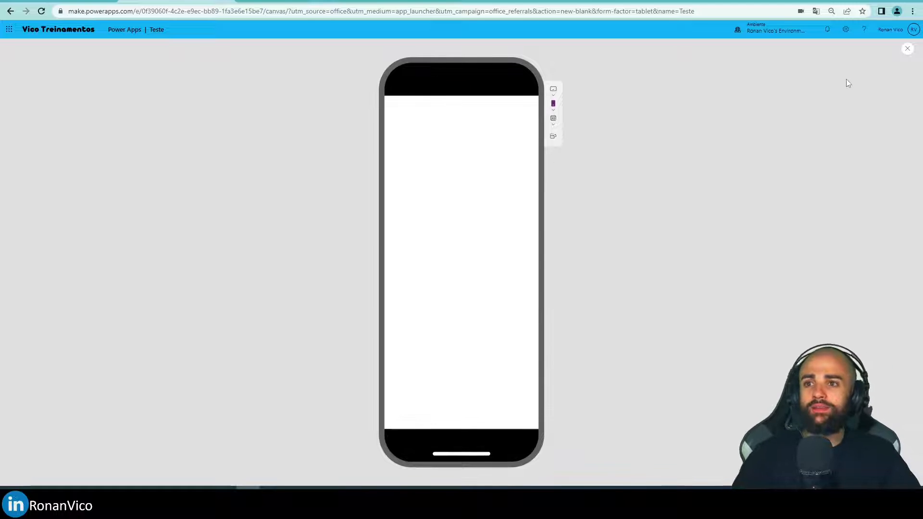
pyautogui.click(907, 48)
pyautogui.click(538, 293)
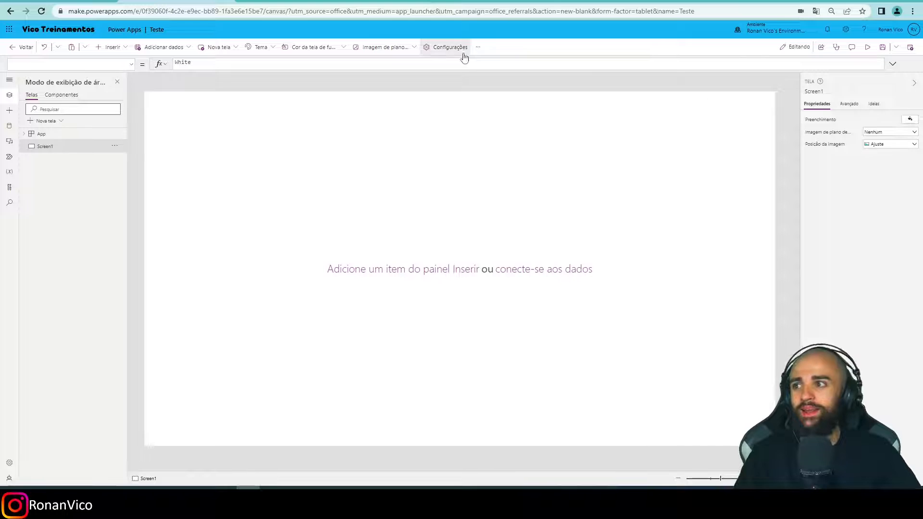
# Turn Ajustar para caber and Fixar proporção on again in the screen settings, and check the app in preview.
pyautogui.click(446, 46)
pyautogui.scroll(-3, 437, 327)
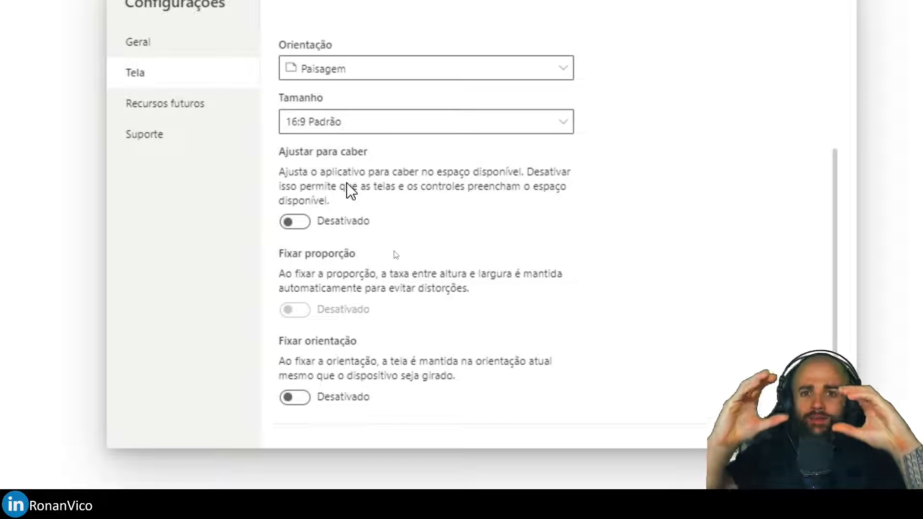
pyautogui.click(298, 222)
pyautogui.click(301, 309)
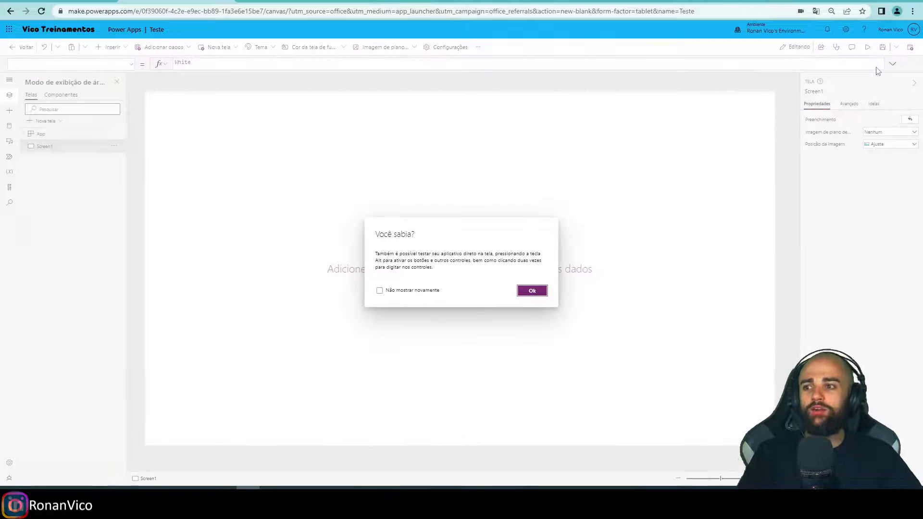
pyautogui.click(532, 290)
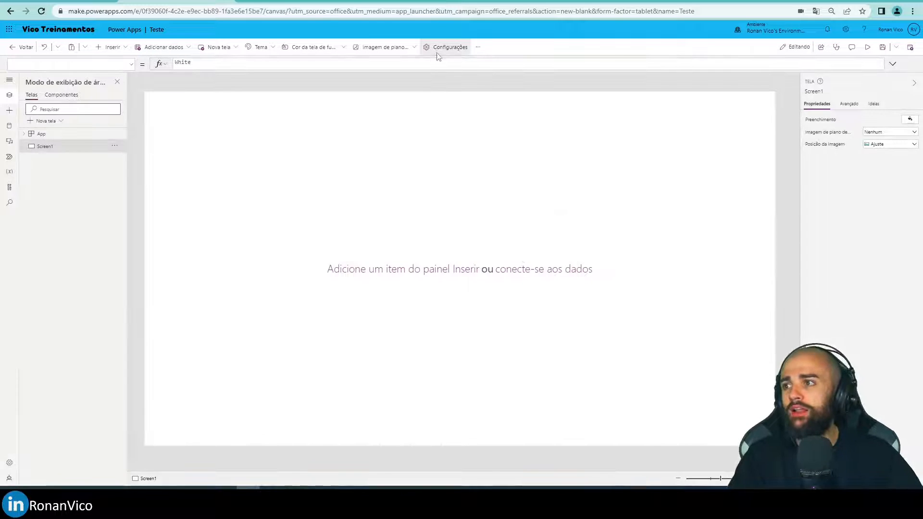
# Turn off Ajustar para caber in the app's screen settings and close the settings.
pyautogui.click(445, 47)
pyautogui.click(290, 196)
pyautogui.scroll(-3, 387, 315)
pyautogui.click(366, 268)
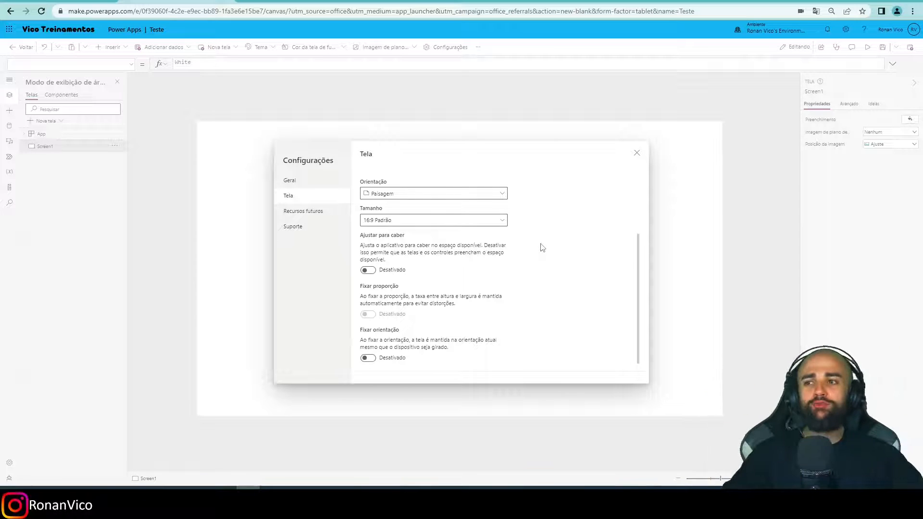
pyautogui.click(635, 153)
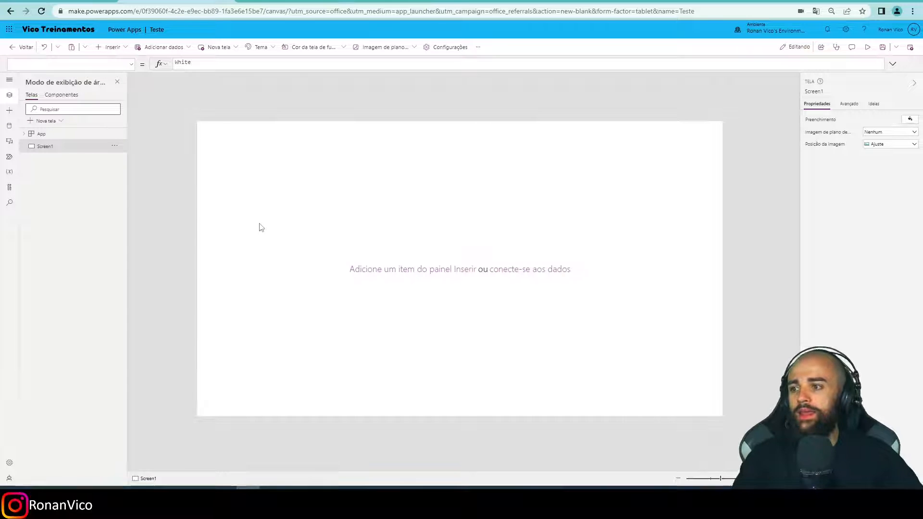
# Preview the app in the phone frame to check the fit setting, and return to the editor.
pyautogui.press('F5')
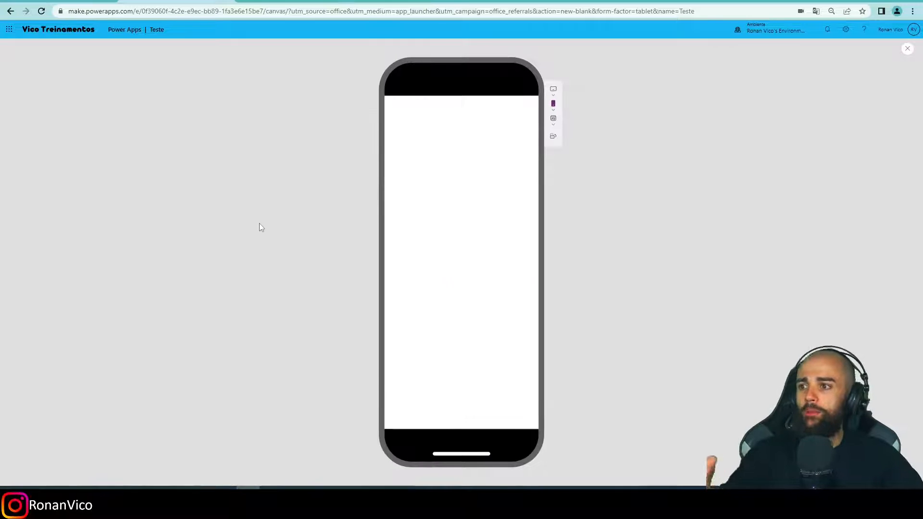
pyautogui.click(905, 48)
pyautogui.click(523, 289)
# Insert a text label on Screen1 at about X 388, Y 136, and set its text to "BANANA".
pyautogui.click(107, 50)
pyautogui.moveTo(123, 94); pyautogui.dragTo(346, 164)
pyautogui.doubleClick(343, 164)
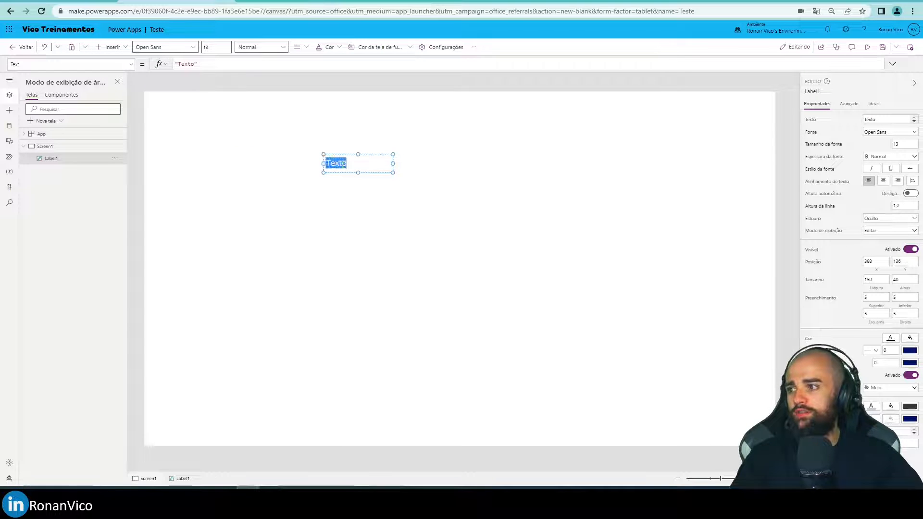
pyautogui.write('Exemplo')
# Preview the app twice in the phone frame to look for the BANANA label, returning to the editor each time.
pyautogui.press('F5')
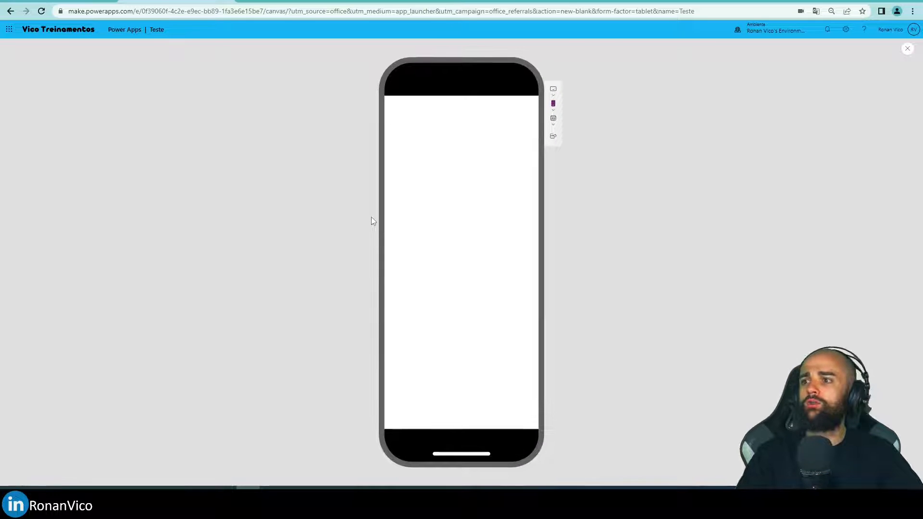
pyautogui.click(907, 48)
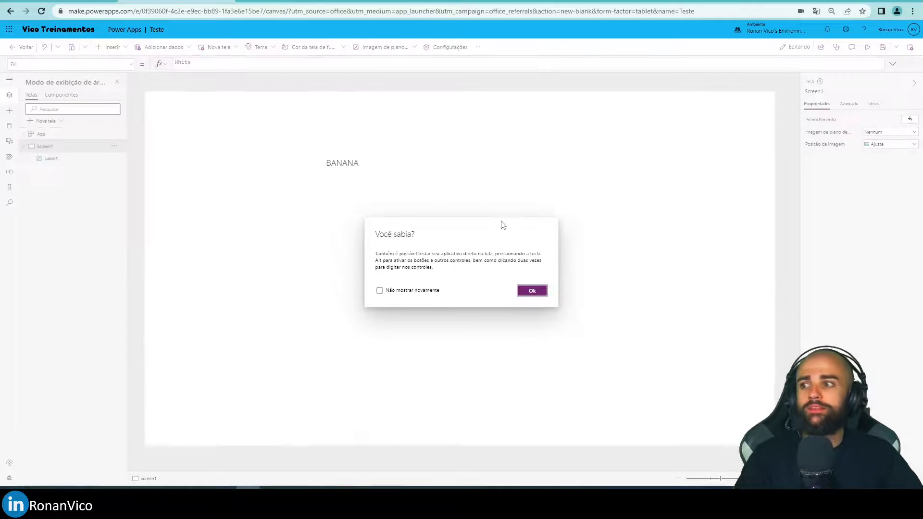
pyautogui.click(532, 290)
pyautogui.press('F5')
pyautogui.moveTo(233, 92)
pyautogui.mouseDown()
pyautogui.moveTo(274, 149)
pyautogui.moveTo(250, 85)
pyautogui.mouseUp()
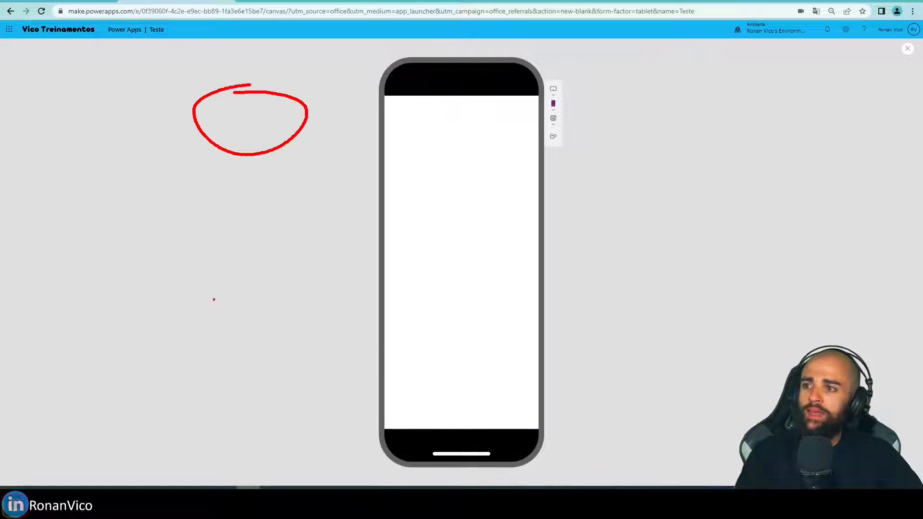
pyautogui.moveTo(219, 289); pyautogui.dragTo(243, 312)
pyautogui.moveTo(786, 69); pyautogui.dragTo(780, 130)
pyautogui.moveTo(741, 258); pyautogui.dragTo(712, 253)
pyautogui.press('Escape')
pyautogui.hotkey('ctrl', '1')
pyautogui.press('Escape')
pyautogui.click(906, 48)
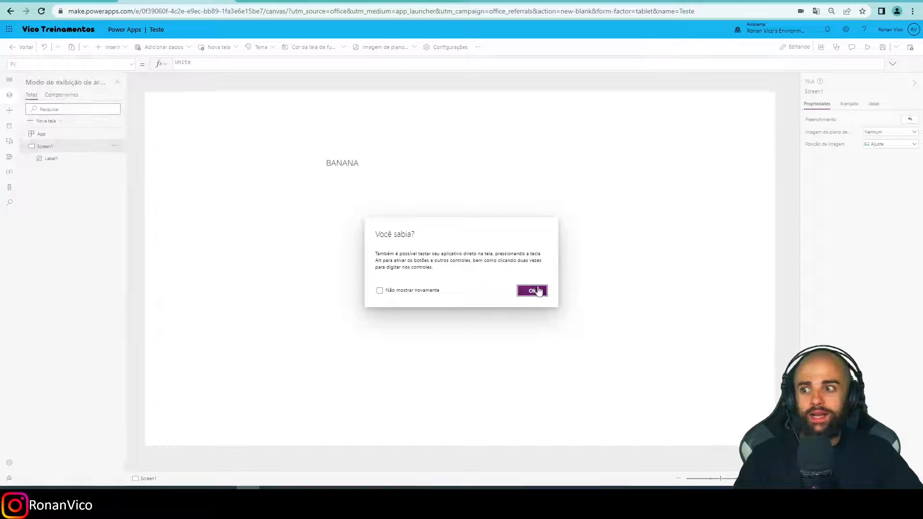
pyautogui.click(531, 291)
# Move the BANANA label down toward the middle of Screen1, check it in the phone preview, and return to the editor.
pyautogui.moveTo(342, 162); pyautogui.dragTo(413, 283)
pyautogui.press('F5')
pyautogui.press('Escape')
pyautogui.click(531, 290)
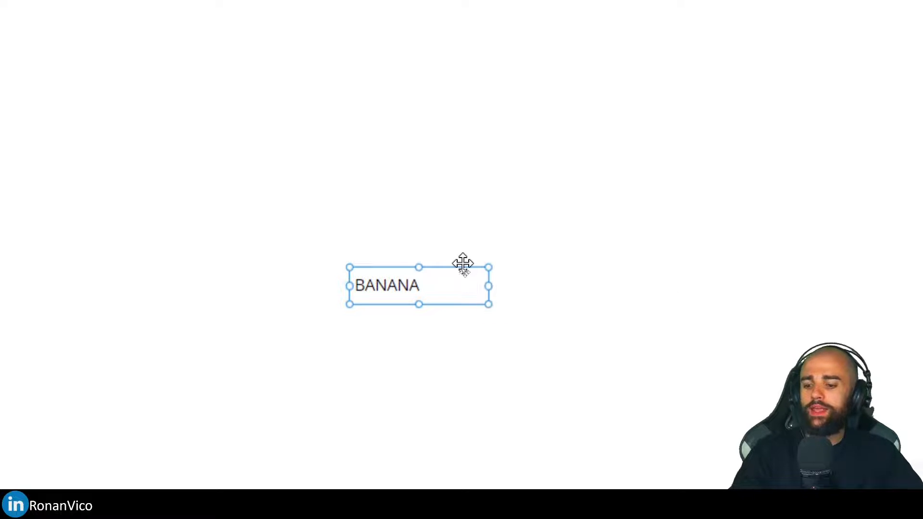
pyautogui.press('F5')
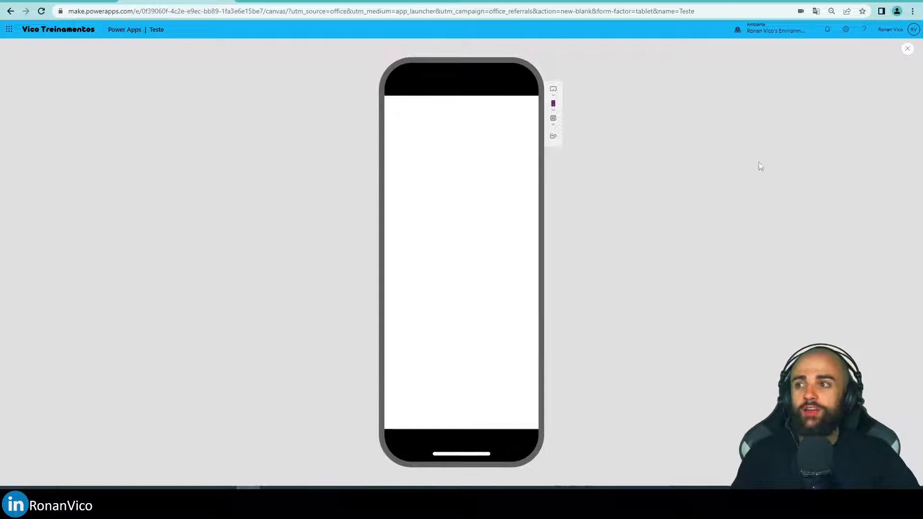
pyautogui.click(907, 48)
pyautogui.click(532, 291)
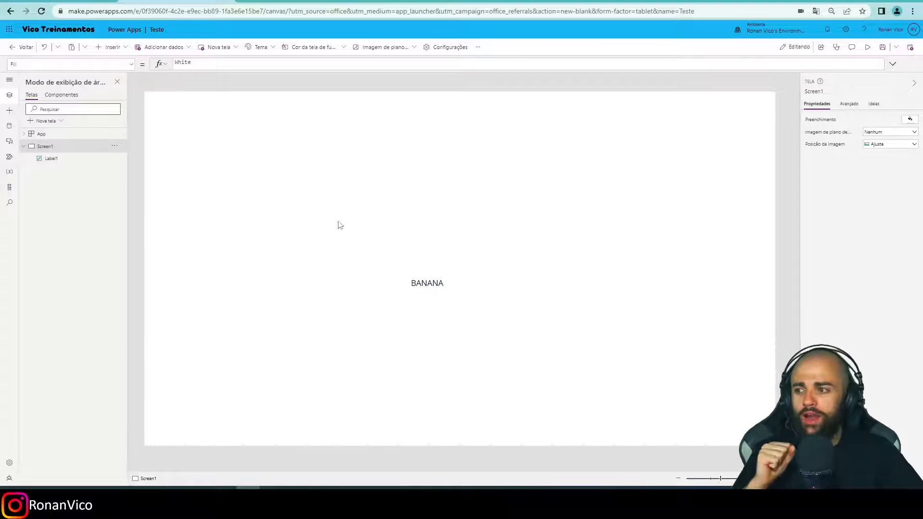
# Narrow the BANANA label to about 87 wide, move it toward the upper middle of Screen1, and check it in the phone preview.
pyautogui.click(426, 275)
pyautogui.moveTo(425, 275); pyautogui.dragTo(422, 222)
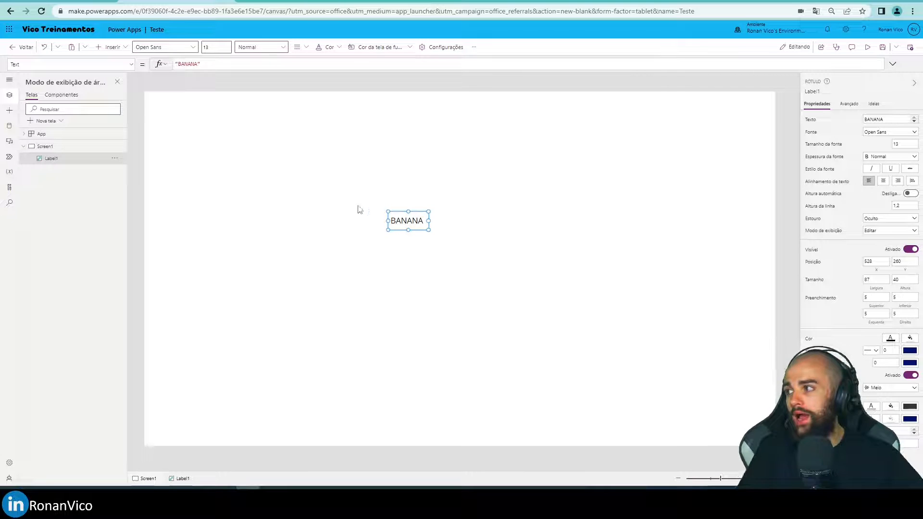
pyautogui.moveTo(406, 220); pyautogui.dragTo(431, 213)
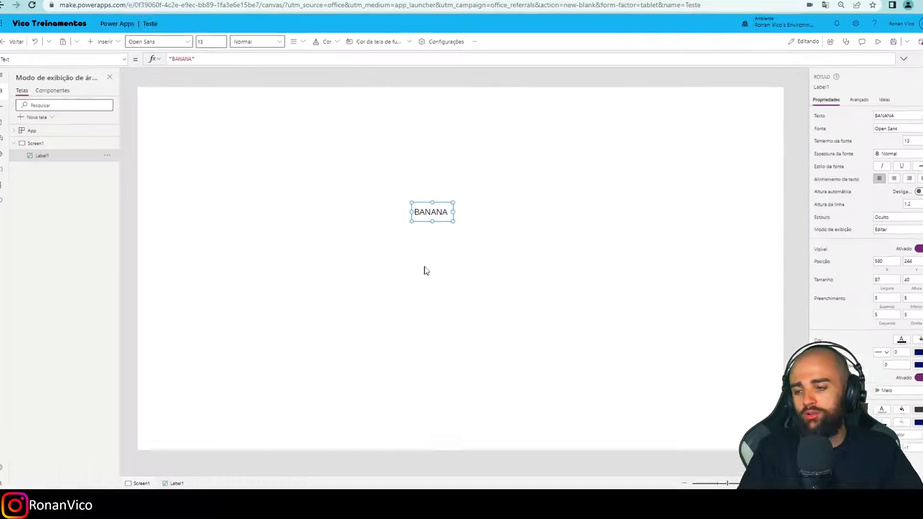
pyautogui.press('F5')
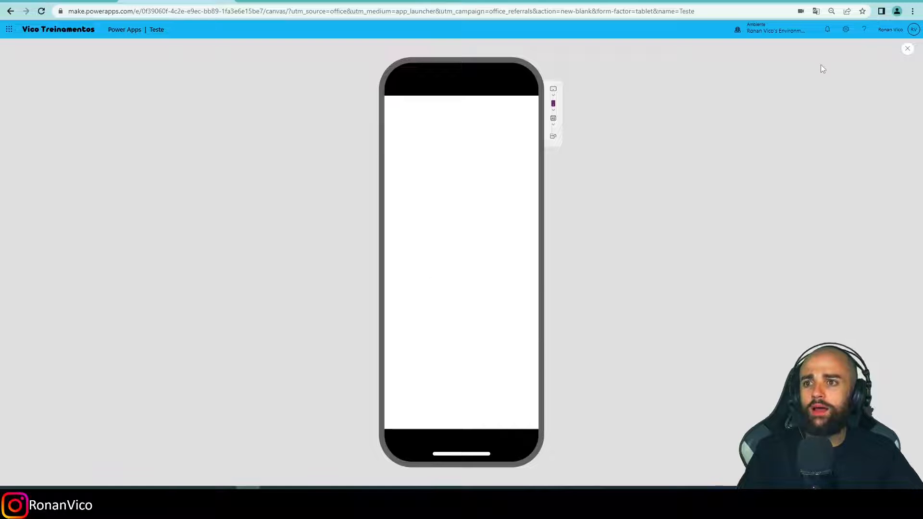
pyautogui.click(908, 49)
pyautogui.click(532, 290)
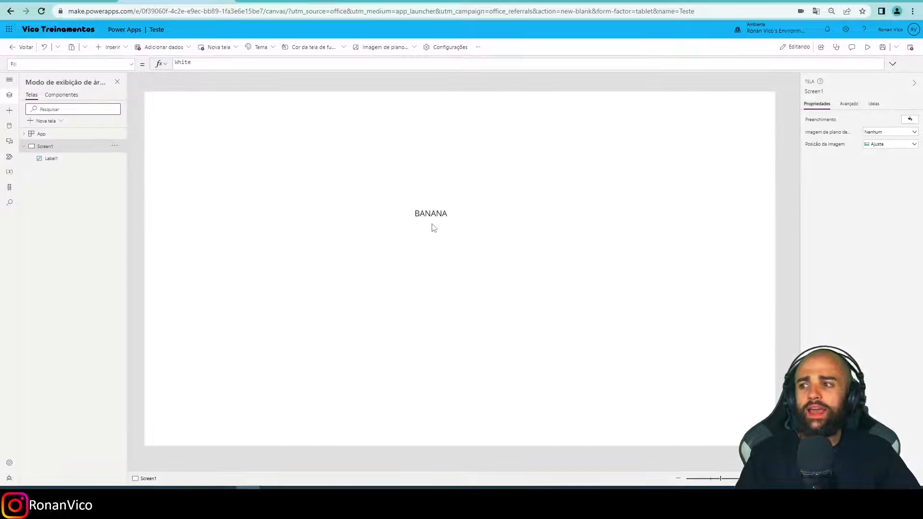
# Move the BANANA label to about Y 228 and set its X property to App.Width / 2.
pyautogui.click(443, 208)
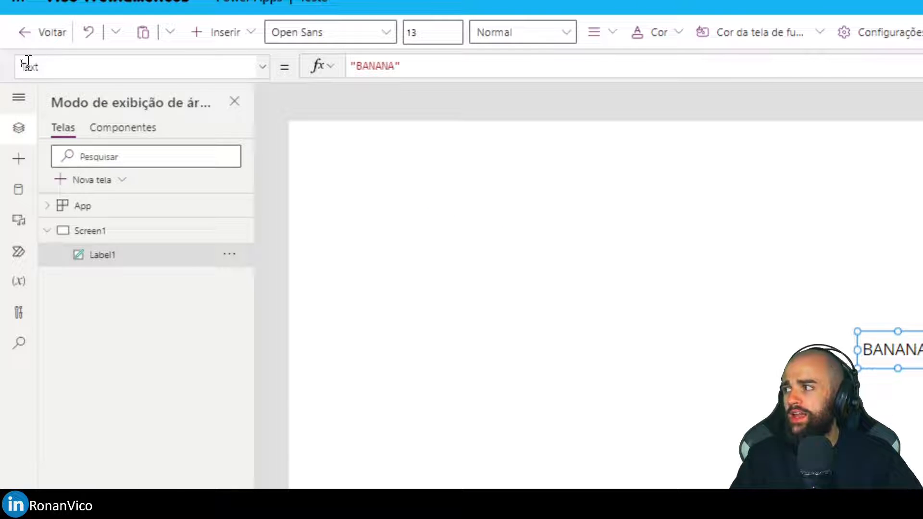
pyautogui.click(21, 64)
pyautogui.doubleClick(48, 66)
pyautogui.write('X')
pyautogui.press('Return')
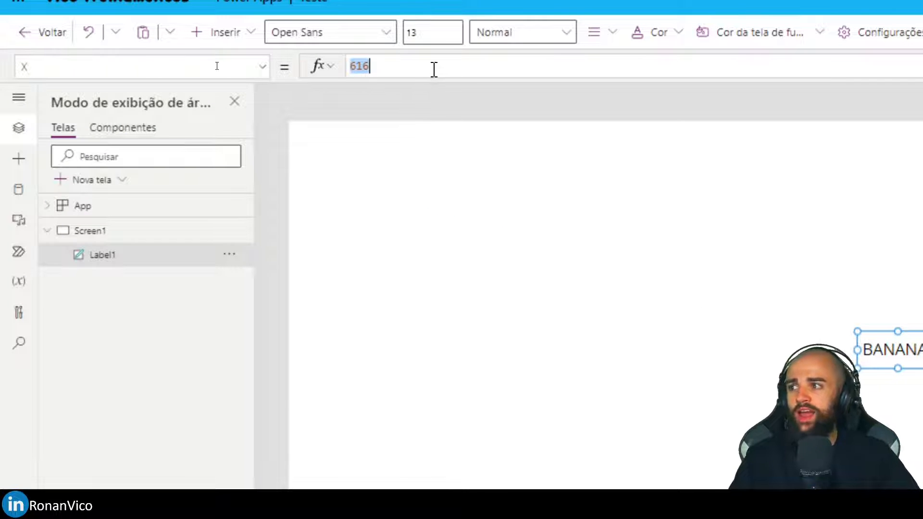
pyautogui.write('App')
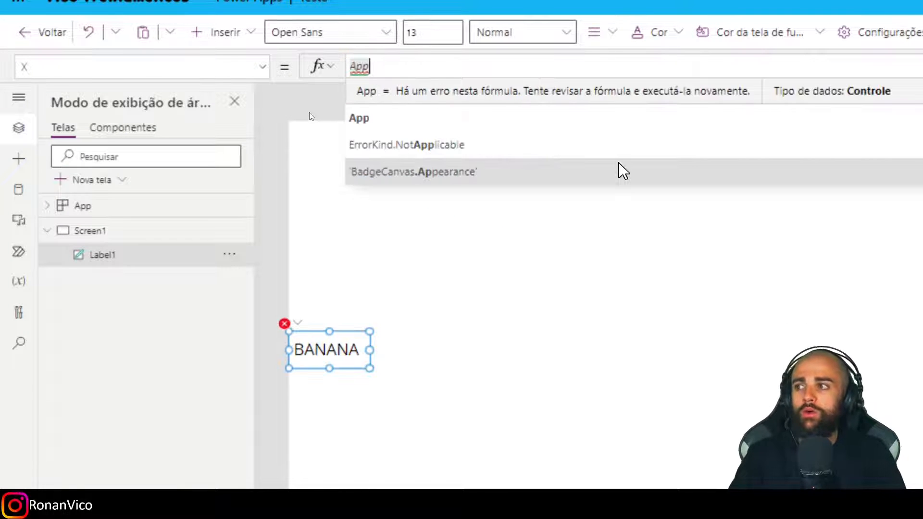
pyautogui.write('.Width')
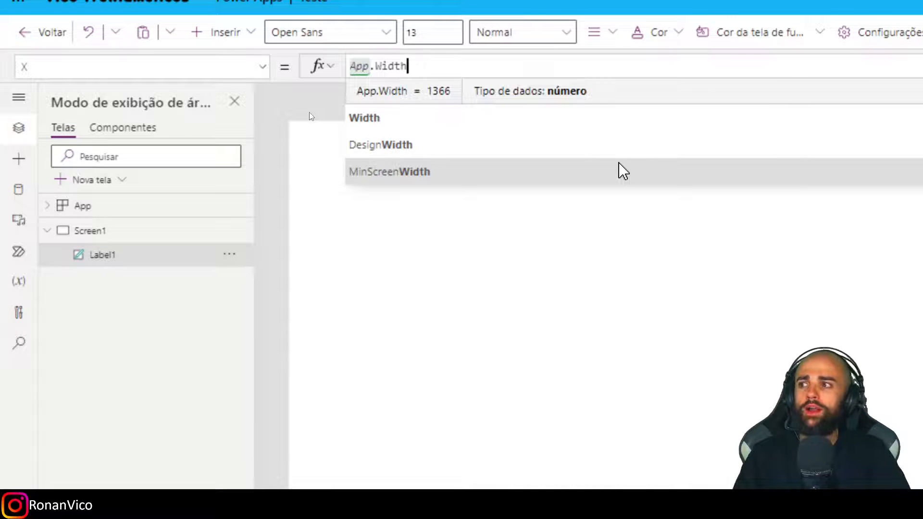
pyautogui.write(' / 2')
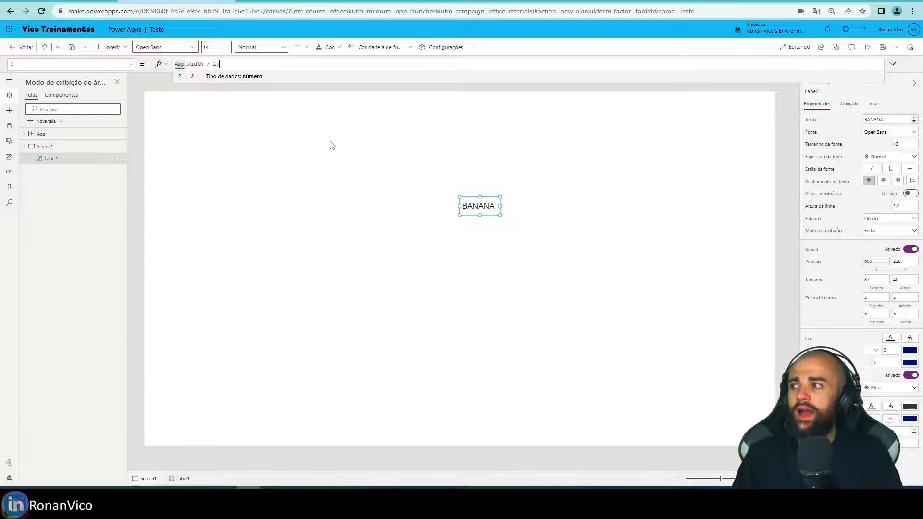
pyautogui.write(')(')
# Extend the label's X formula to (App.Width / 2) - Self.Width.
pyautogui.press('End')
pyautogui.write('-')
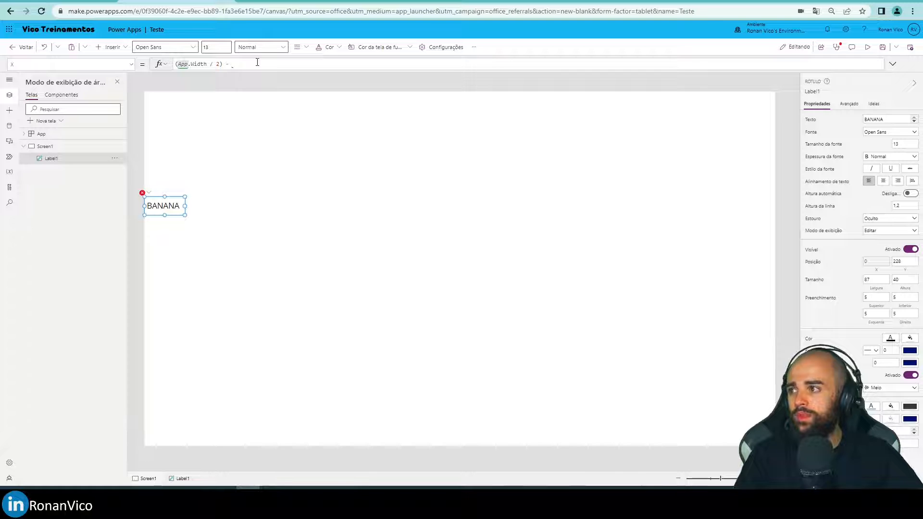
pyautogui.write('Self.Width')
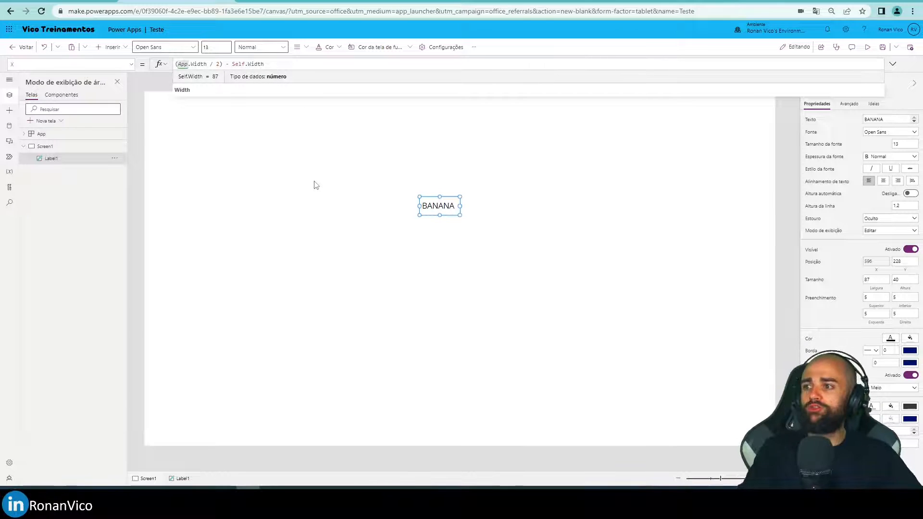
pyautogui.hotkey('ctrl', '2')
pyautogui.moveTo(172, 72); pyautogui.dragTo(226, 74)
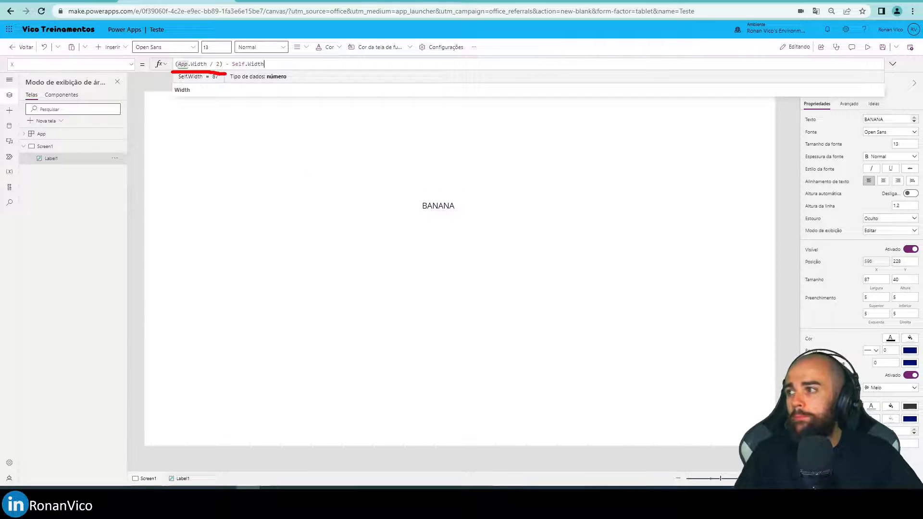
pyautogui.press('g')
pyautogui.moveTo(144, 148); pyautogui.dragTo(763, 146)
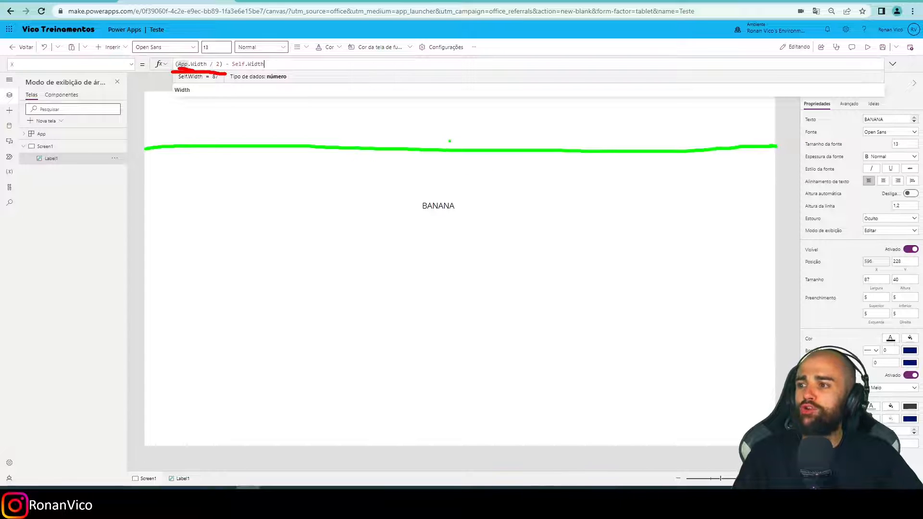
pyautogui.moveTo(460, 141); pyautogui.dragTo(451, 161)
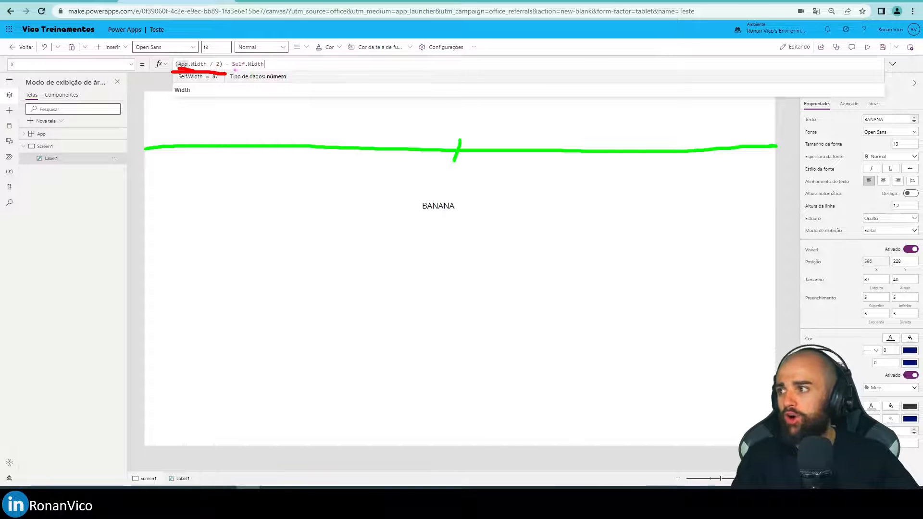
pyautogui.moveTo(424, 212); pyautogui.dragTo(451, 211)
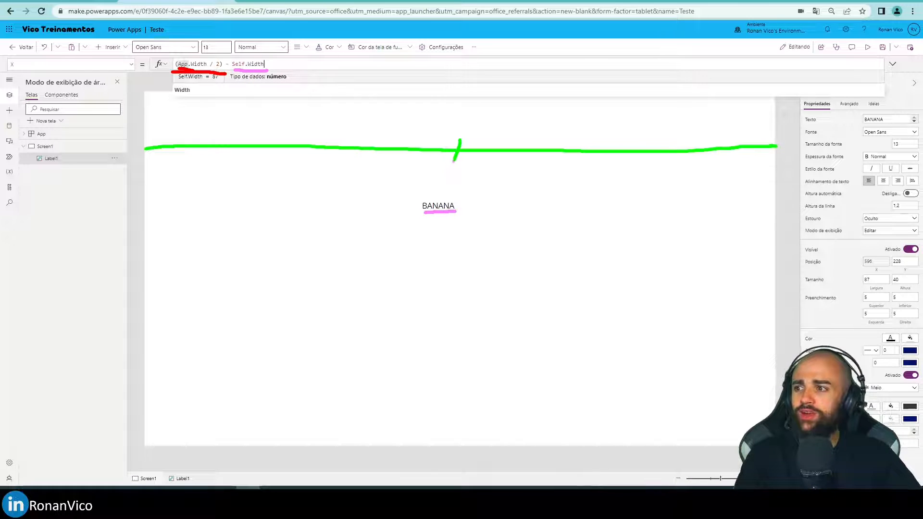
pyautogui.moveTo(424, 158); pyautogui.dragTo(453, 160)
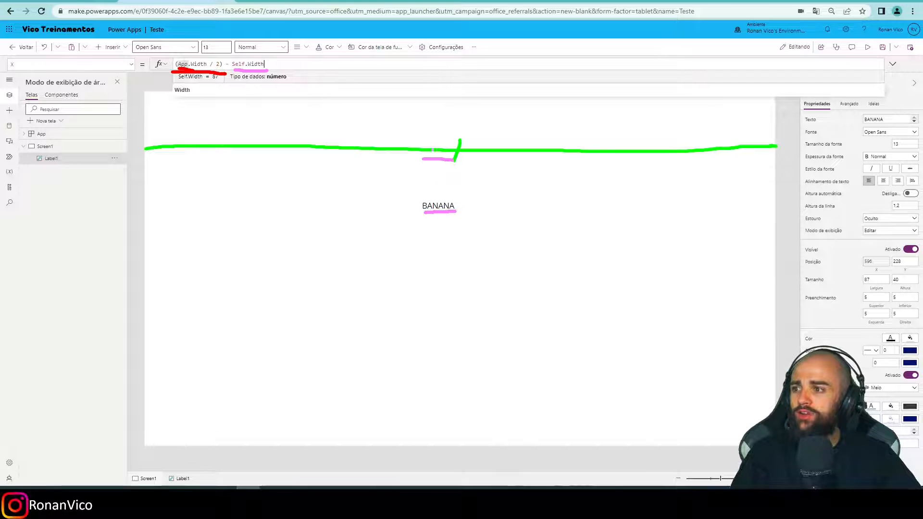
pyautogui.moveTo(419, 193); pyautogui.dragTo(415, 144)
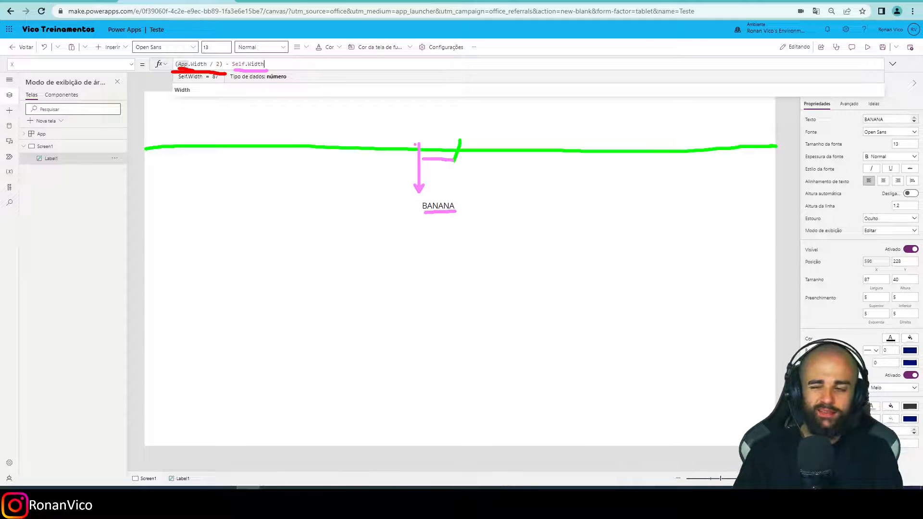
pyautogui.press('Escape')
# Preview the app in the phone frame to check the label's formula-based position, and return to the editor.
pyautogui.hotkey('ctrl', '4')
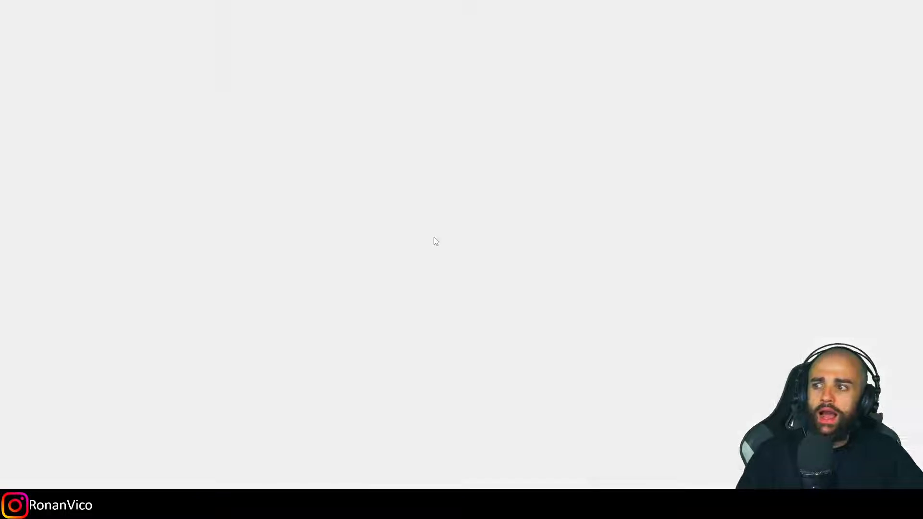
pyautogui.hotkey('ctrl', '4')
pyautogui.click(892, 66)
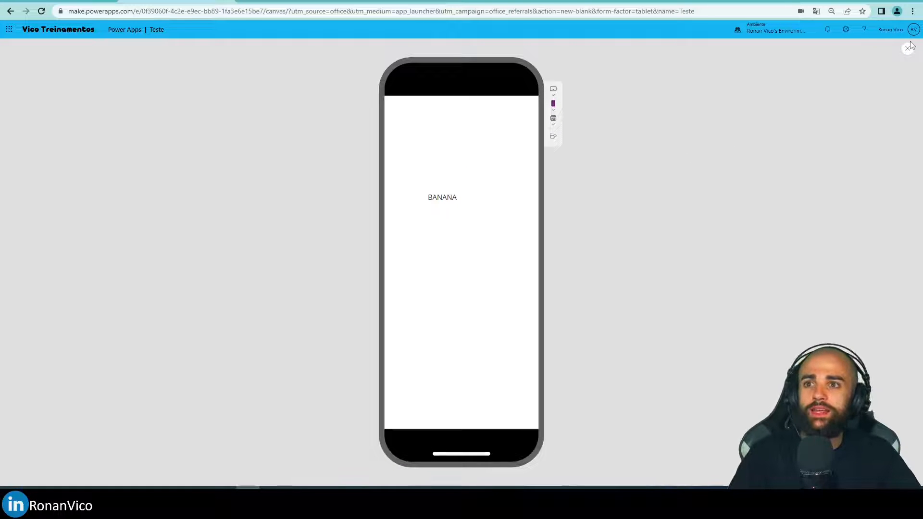
pyautogui.click(908, 47)
pyautogui.click(532, 289)
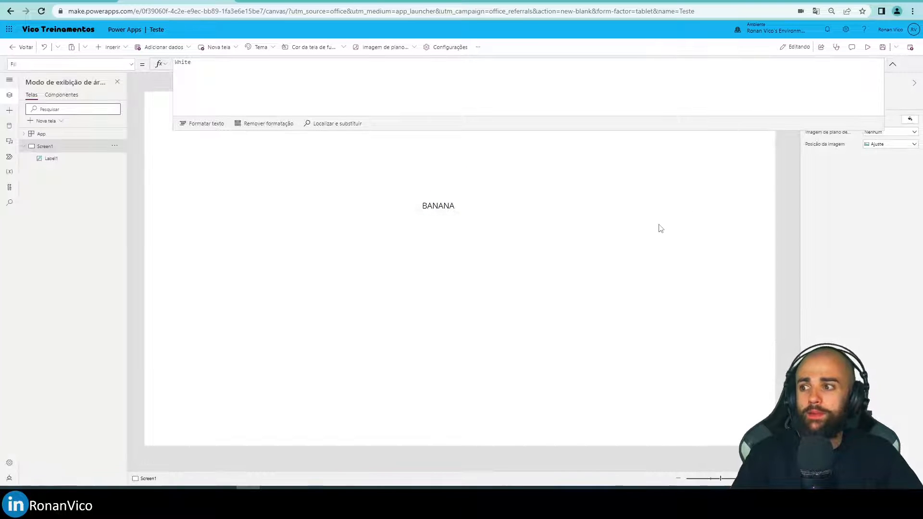
# Preview the app as Apple iPad Air 2020, Apple iPad Pro 12.9" and a phone, and return to the editor with a collapsed formula bar.
pyautogui.press('F5')
pyautogui.click(553, 89)
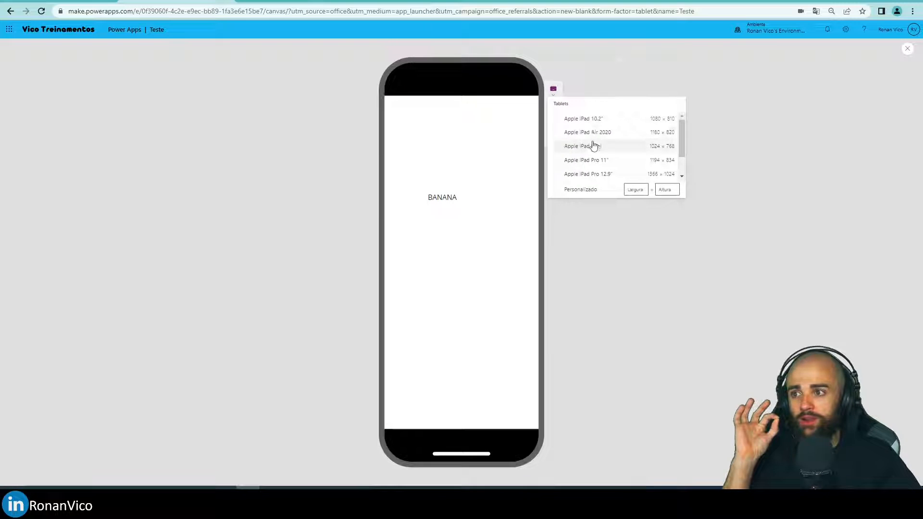
pyautogui.click(590, 132)
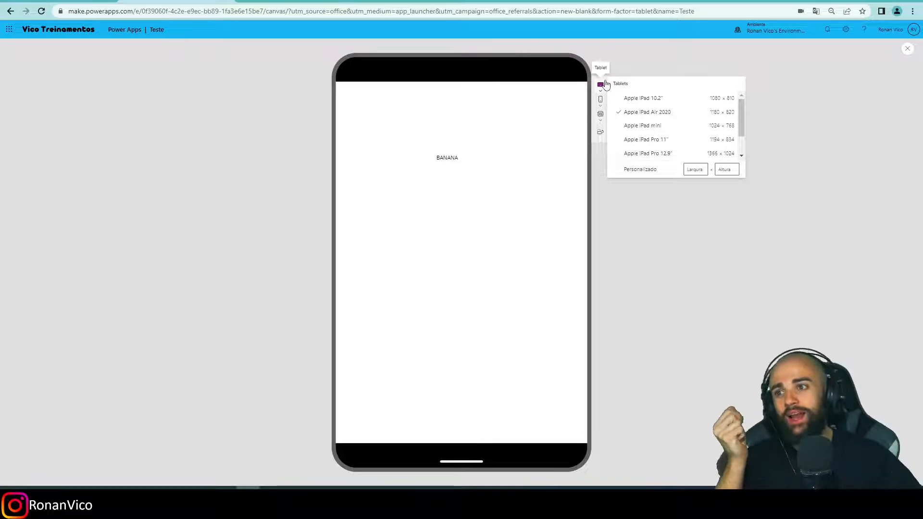
pyautogui.click(651, 143)
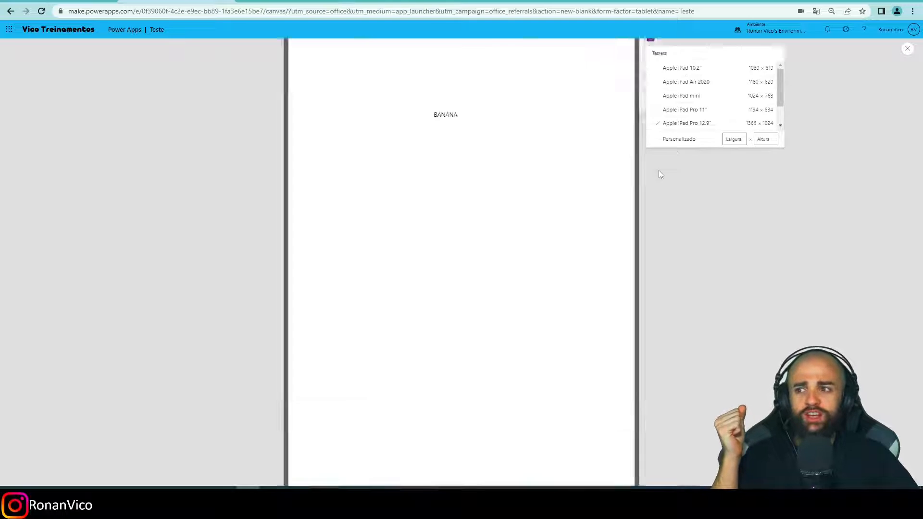
pyautogui.click(612, 98)
pyautogui.click(648, 156)
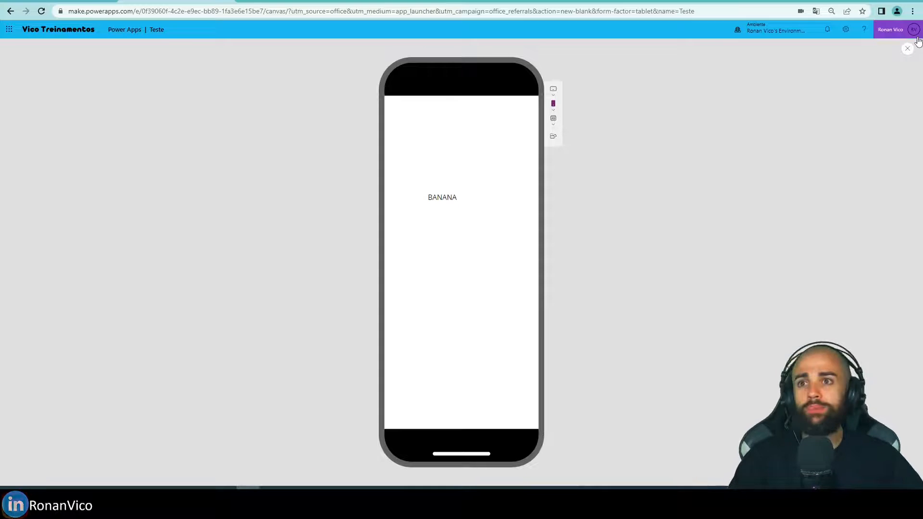
pyautogui.click(907, 49)
pyautogui.click(533, 291)
pyautogui.click(892, 64)
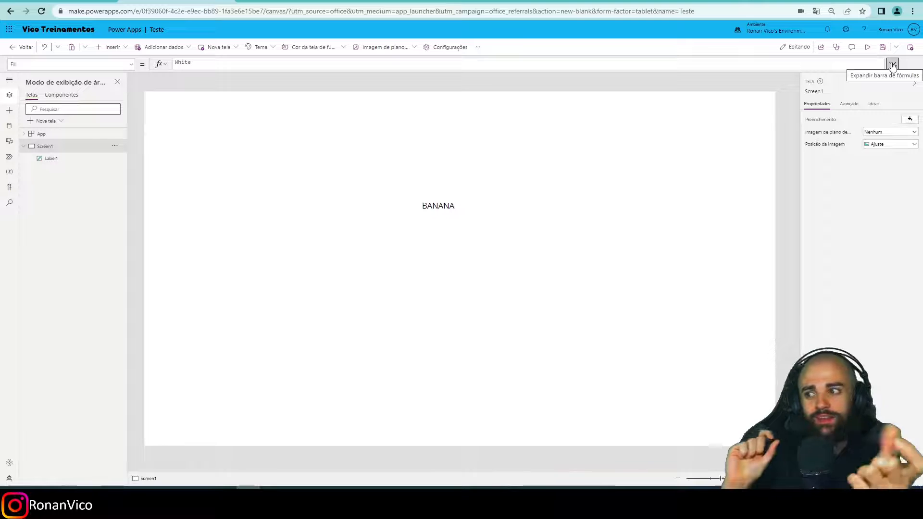
# Examine the App.Width part of the BANANA label's X formula and the suggested width properties.
pyautogui.click(437, 207)
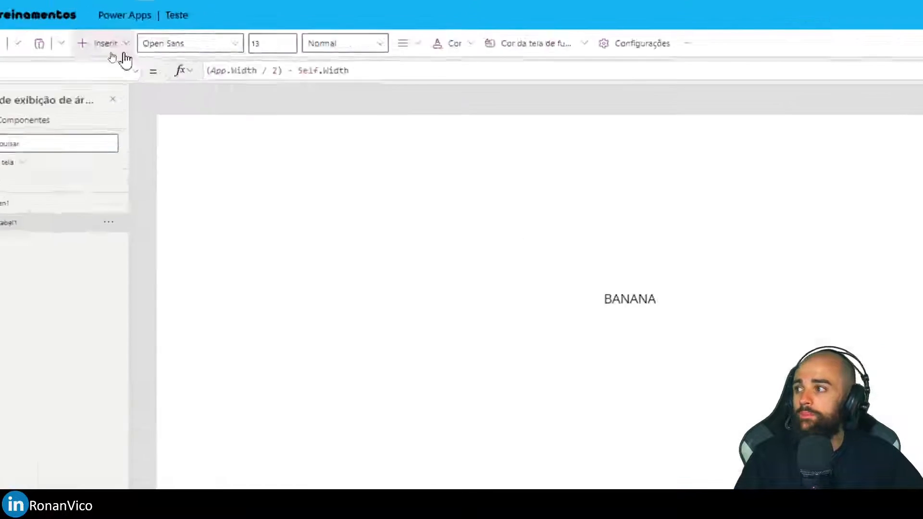
pyautogui.doubleClick(203, 64)
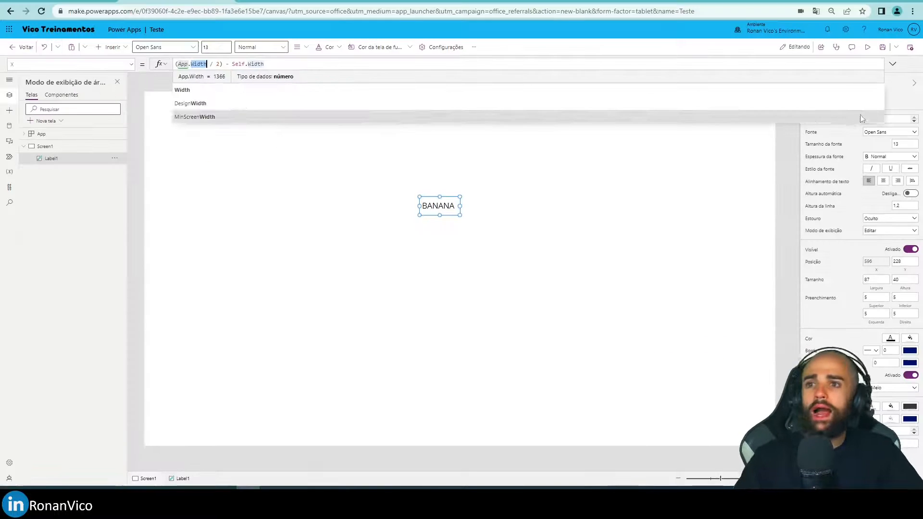
pyautogui.click(890, 67)
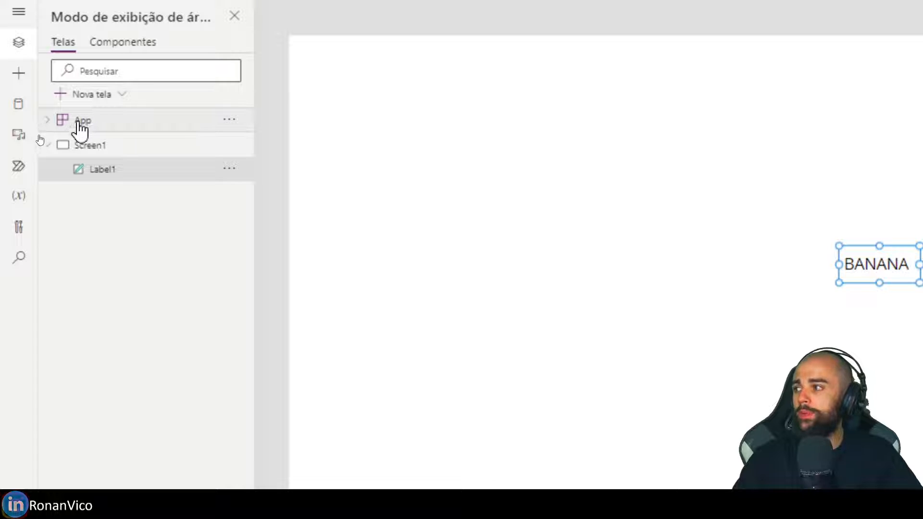
# Examine the App object's advanced properties, including its MinScreenWidth and MinScreenHeight values.
pyautogui.click(55, 134)
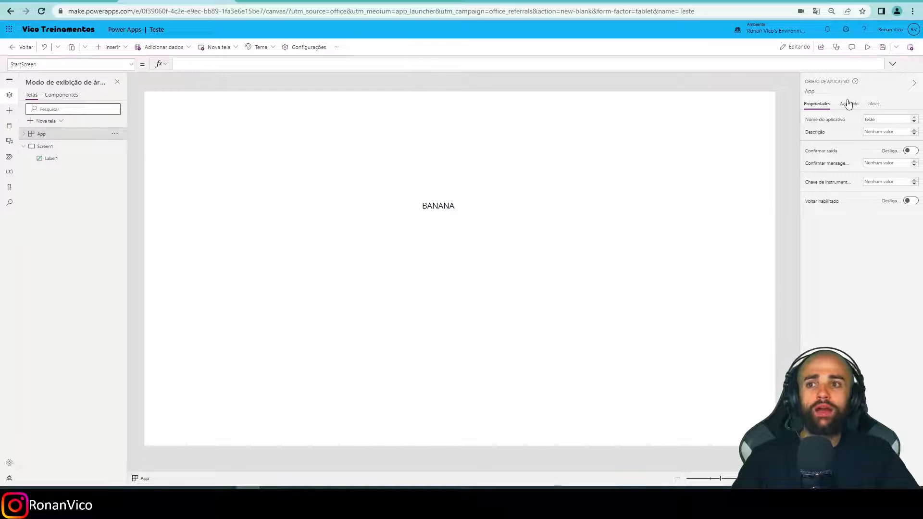
pyautogui.click(848, 104)
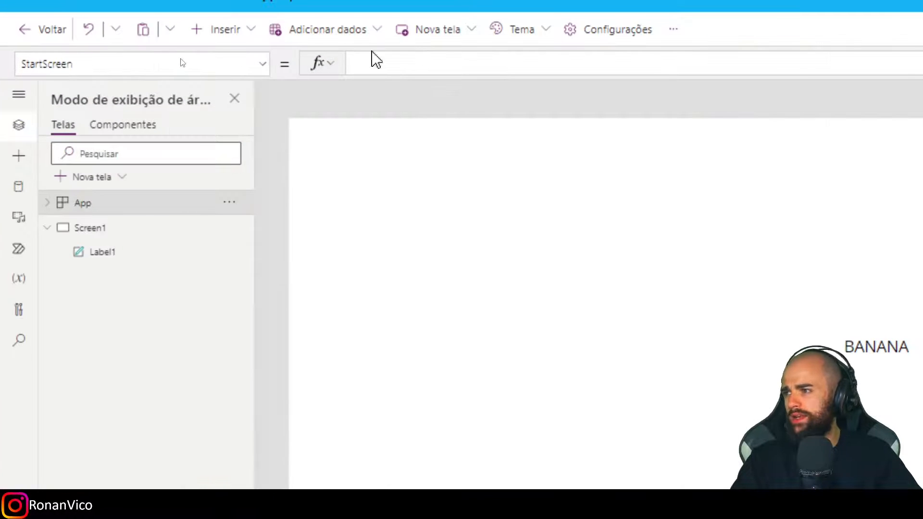
pyautogui.click(123, 63)
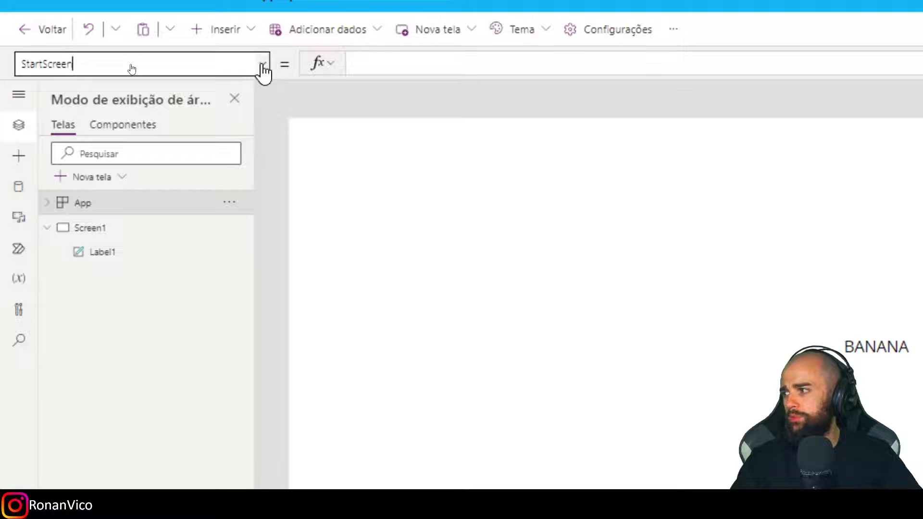
pyautogui.click(262, 65)
pyautogui.scroll(1, 191, 212)
pyautogui.click(94, 246)
pyautogui.click(262, 64)
pyautogui.click(148, 277)
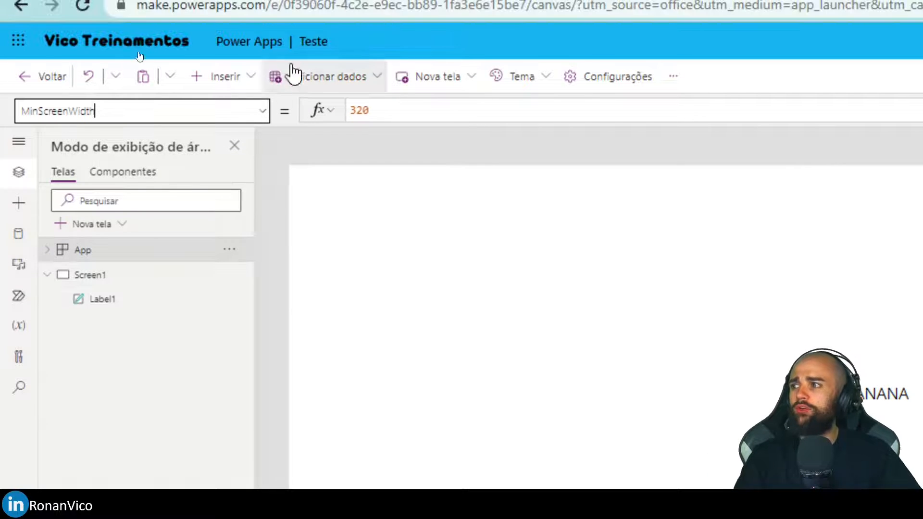
pyautogui.click(262, 64)
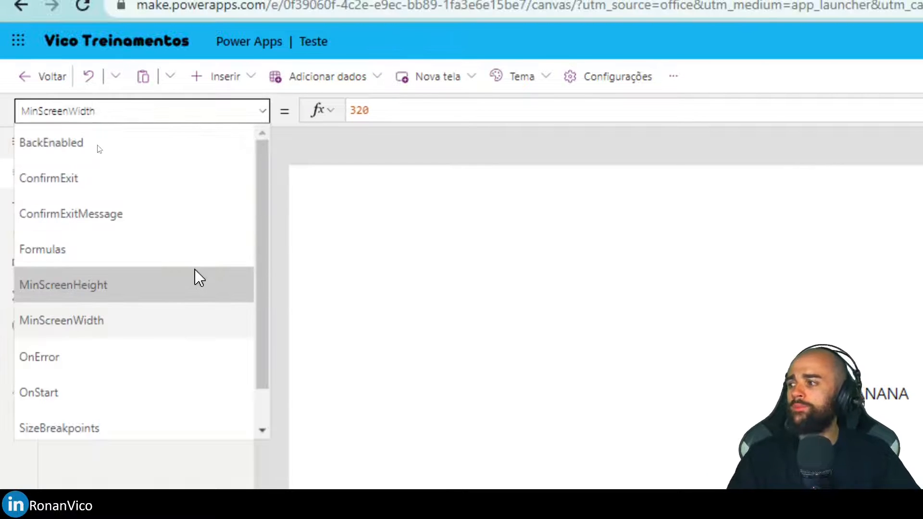
pyautogui.click(194, 225)
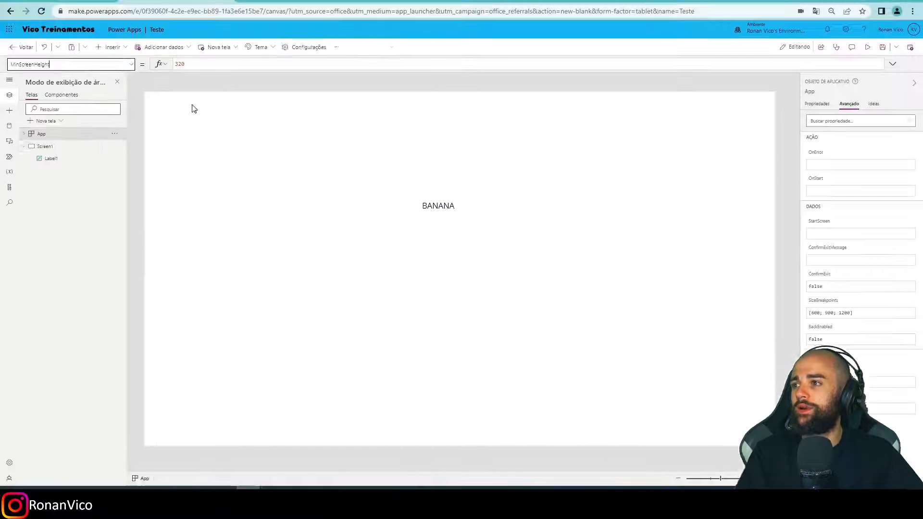
# Preview the app in the phone frame in landscape and portrait orientation to check the BANANA label's position.
pyautogui.press('F5')
pyautogui.click(553, 123)
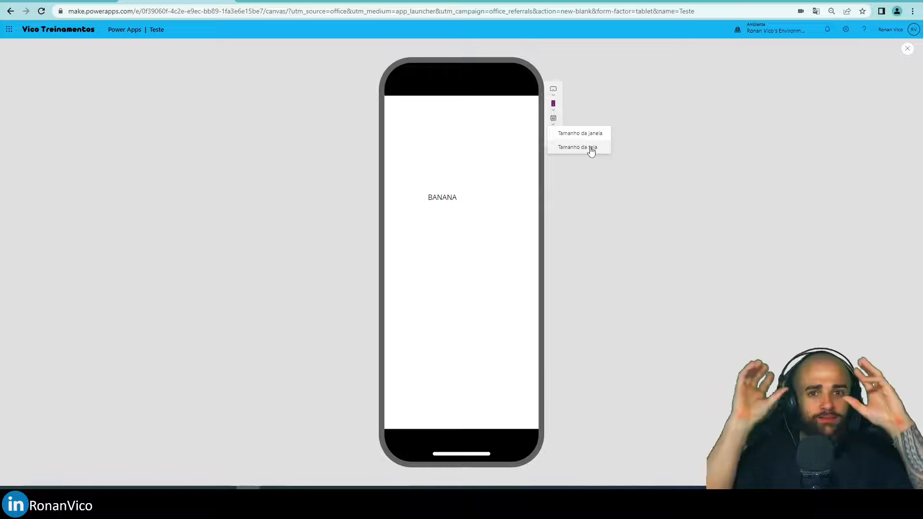
pyautogui.click(554, 136)
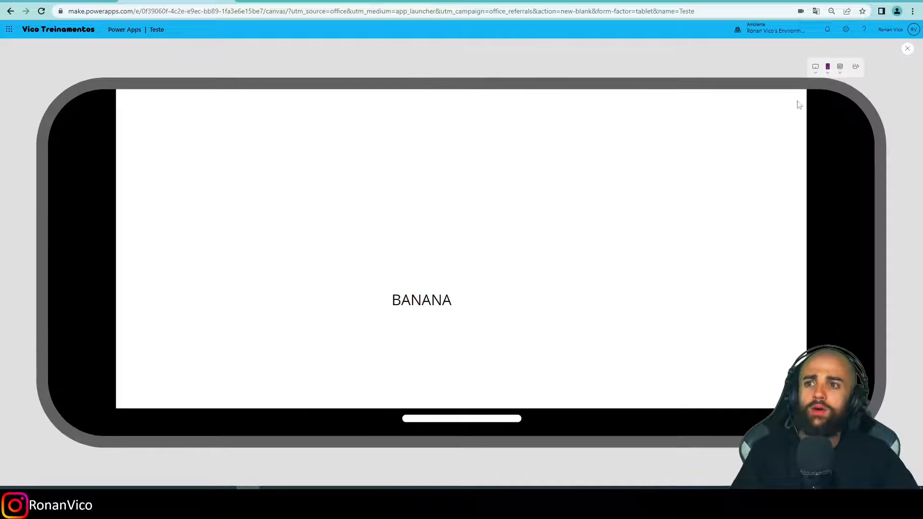
pyautogui.click(849, 70)
# Preview the app on a custom tablet size of 300 × 300.
pyautogui.moveTo(553, 120)
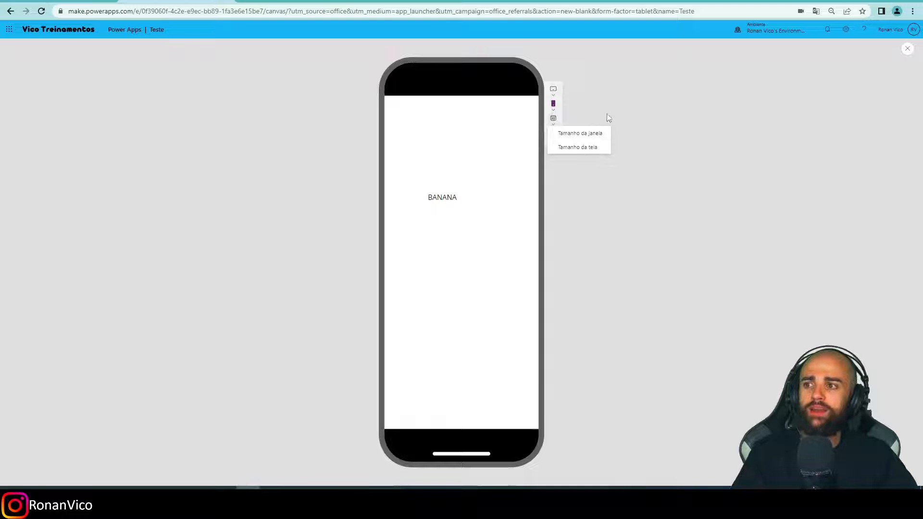
pyautogui.moveTo(554, 92)
pyautogui.click(633, 191)
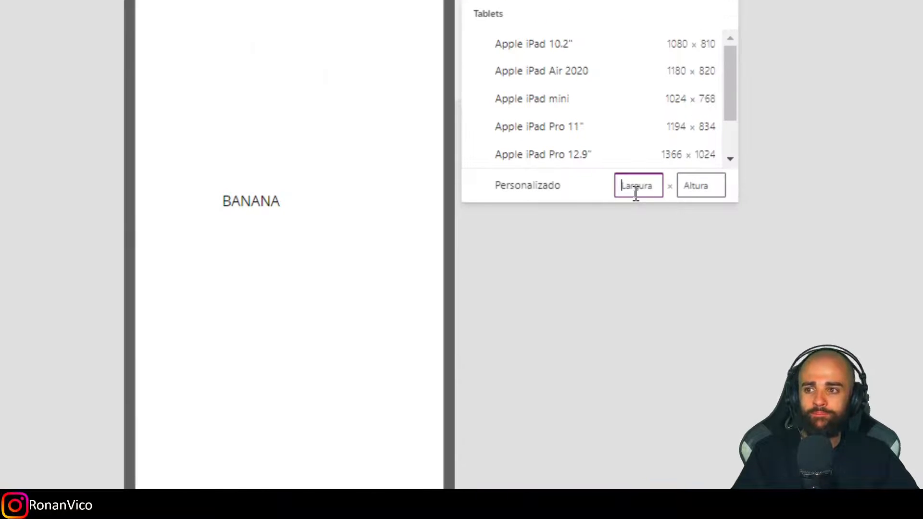
pyautogui.write('30')
pyautogui.write('0')
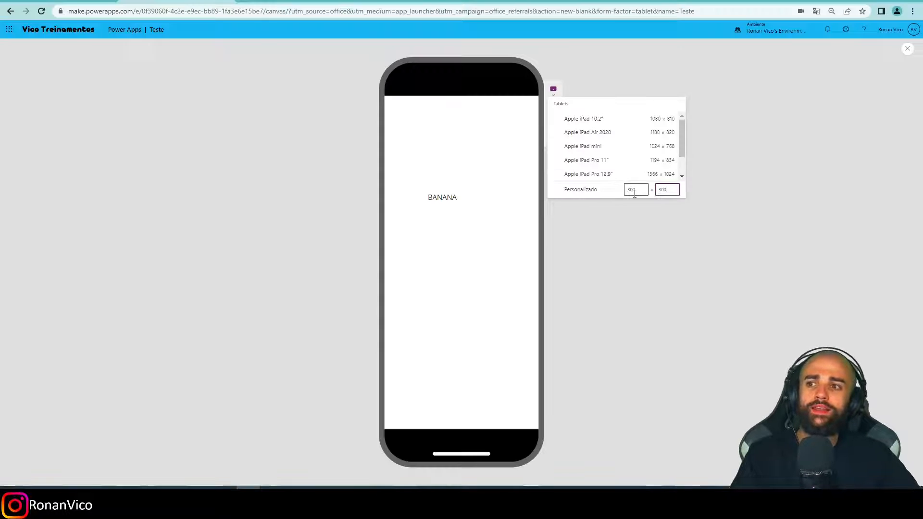
pyautogui.click(627, 222)
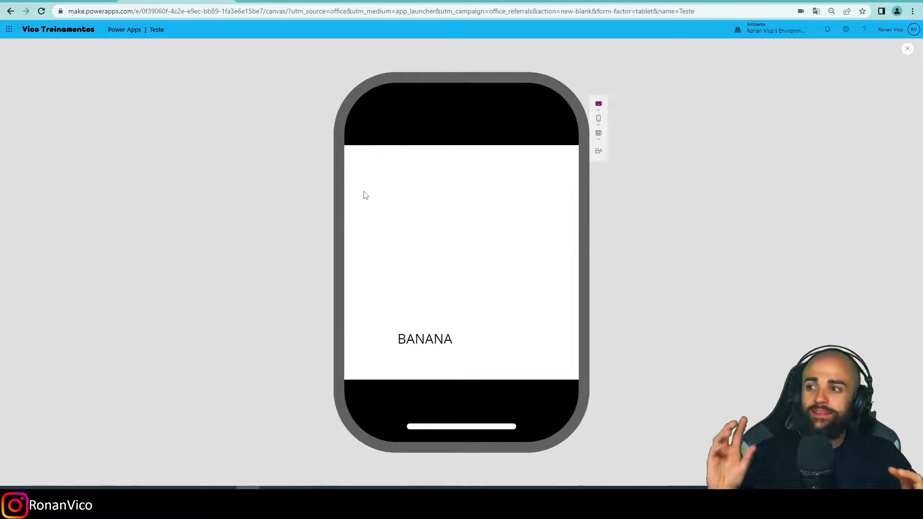
# Change the custom tablet preview size to 320 × 320.
pyautogui.click(599, 108)
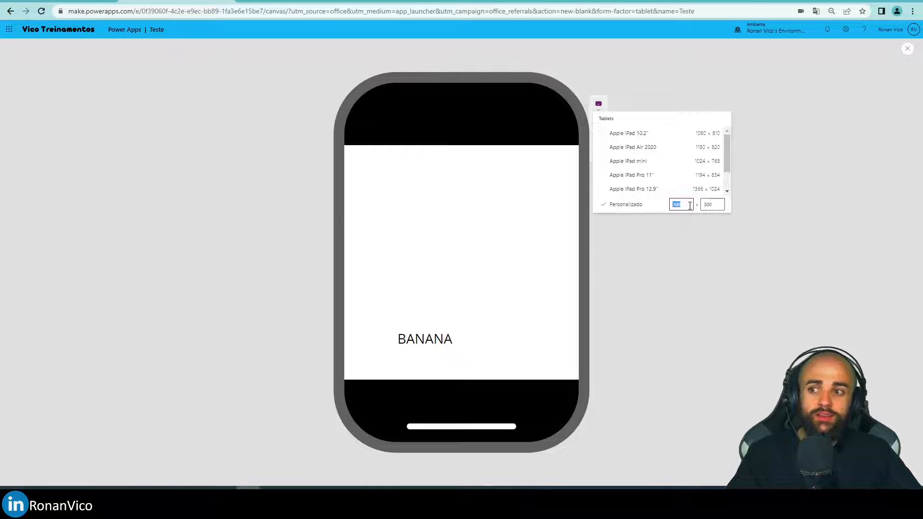
pyautogui.write('320')
pyautogui.press('Tab')
pyautogui.hotkey('shift', 'Tab')
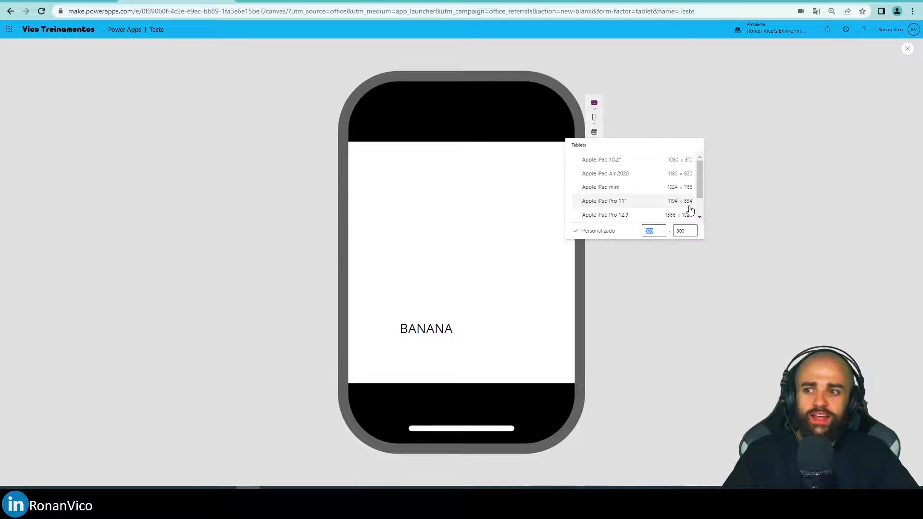
pyautogui.doubleClick(679, 231)
pyautogui.write('320')
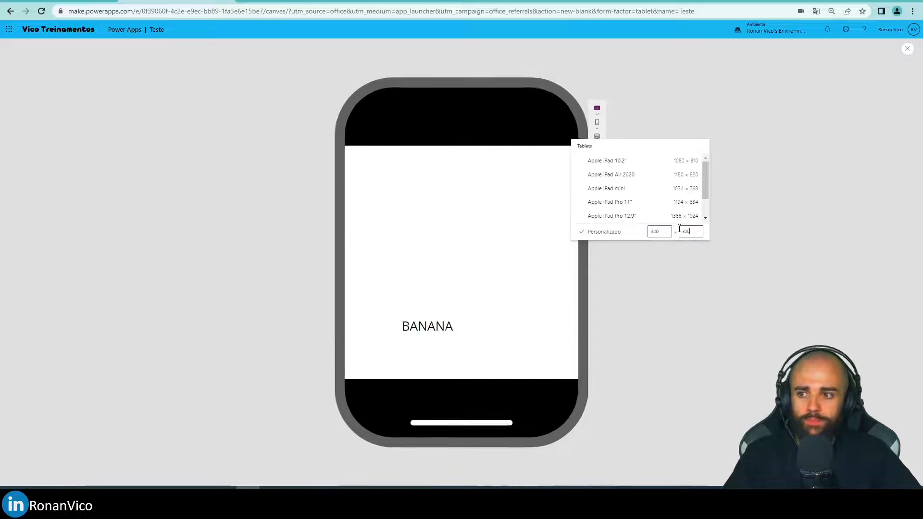
# Return the custom tablet preview size to 300 × 300 and close the size options.
pyautogui.click(694, 205)
pyautogui.write('300')
pyautogui.press('Tab')
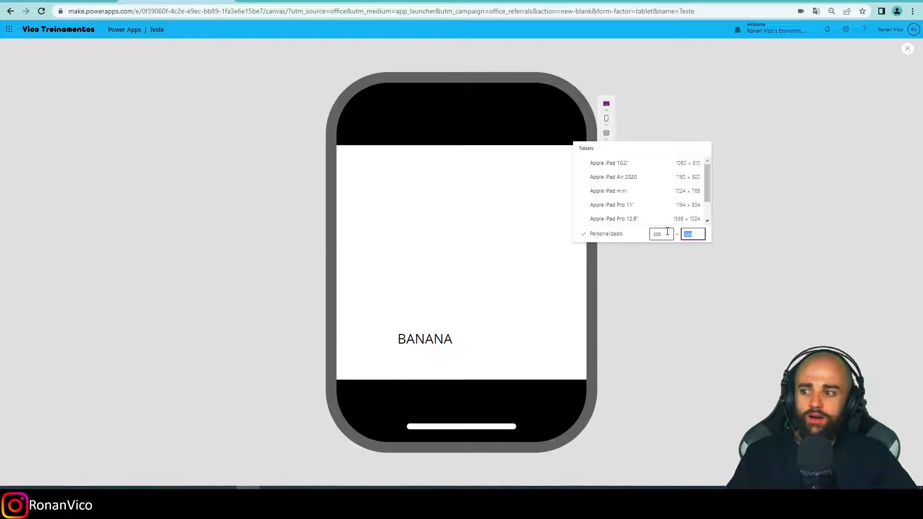
pyautogui.click(660, 390)
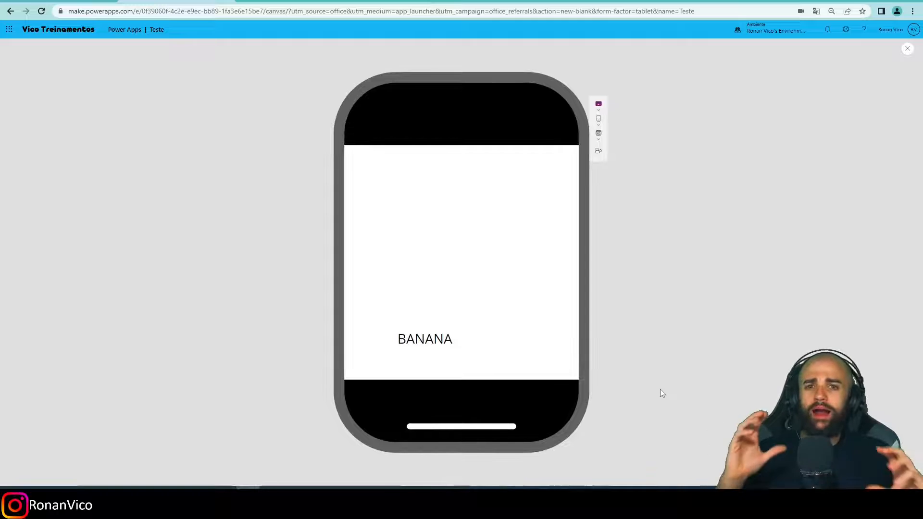
# Preview the app at window size (Tamanho da janela), shrink the browser window to check the label's position, and return to the maximized editor.
pyautogui.click(907, 48)
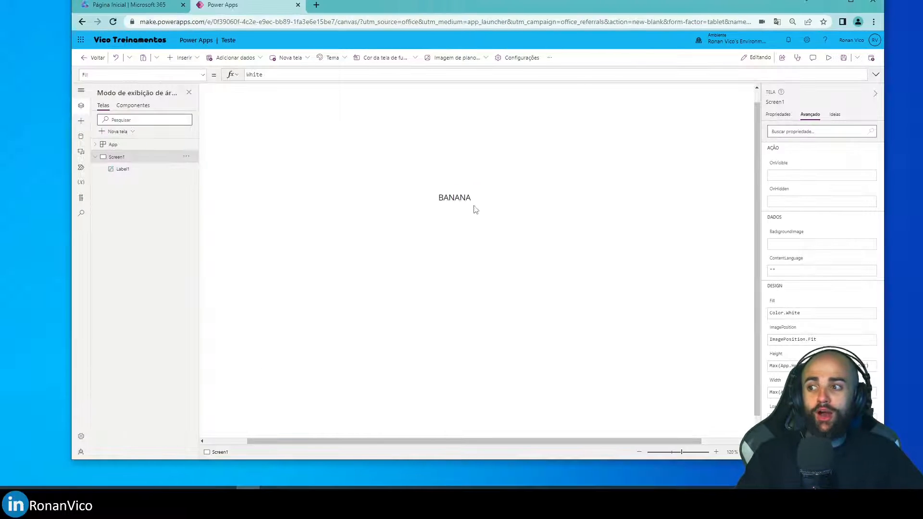
pyautogui.press('F5')
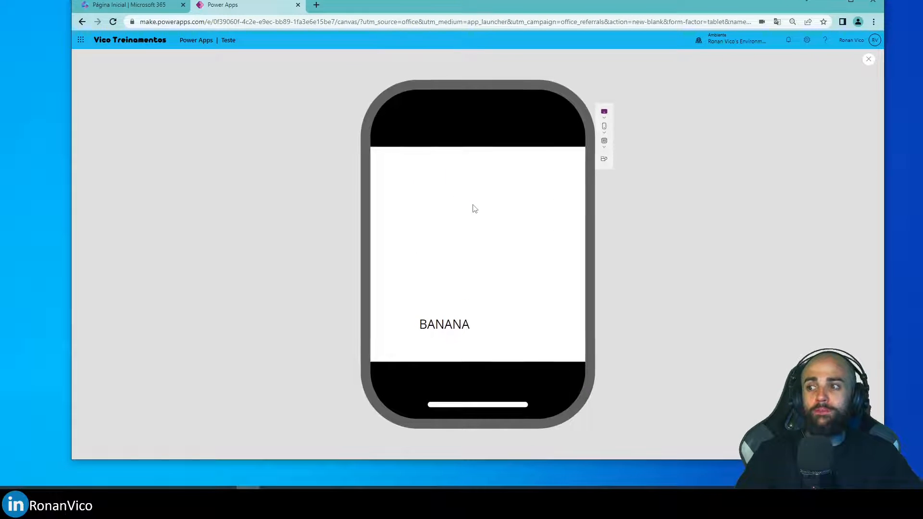
pyautogui.click(606, 125)
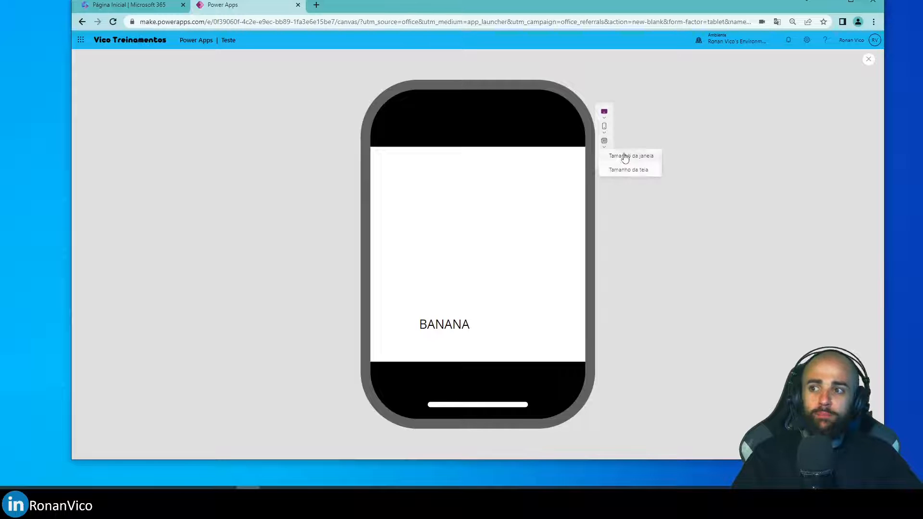
pyautogui.click(650, 173)
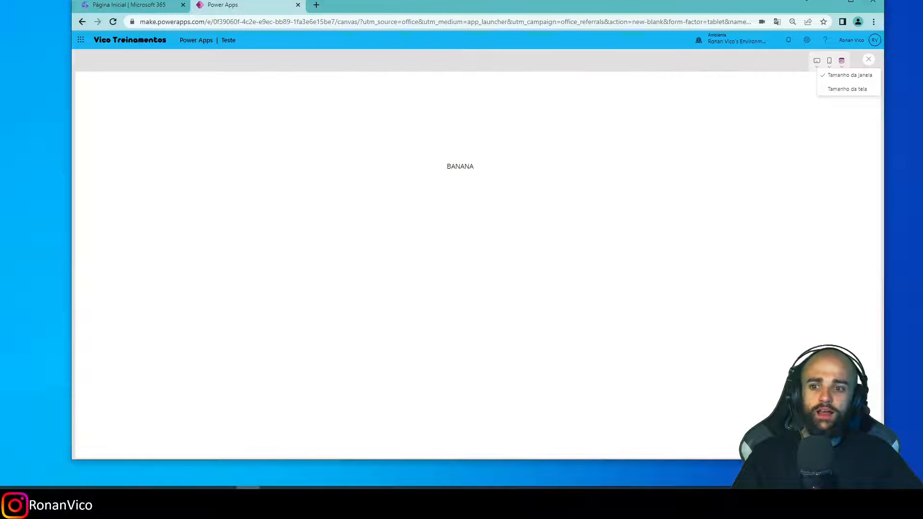
pyautogui.moveTo(883, 459); pyautogui.dragTo(214, 176)
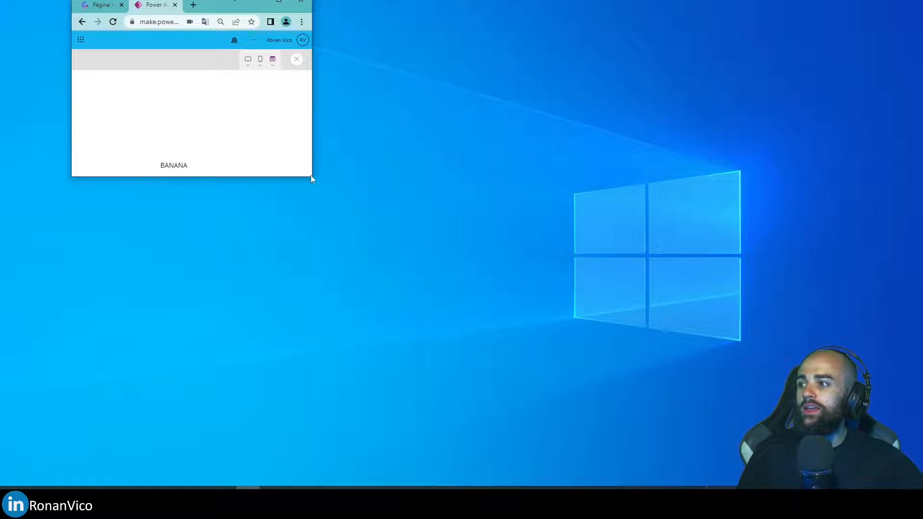
pyautogui.moveTo(313, 179); pyautogui.dragTo(355, 185)
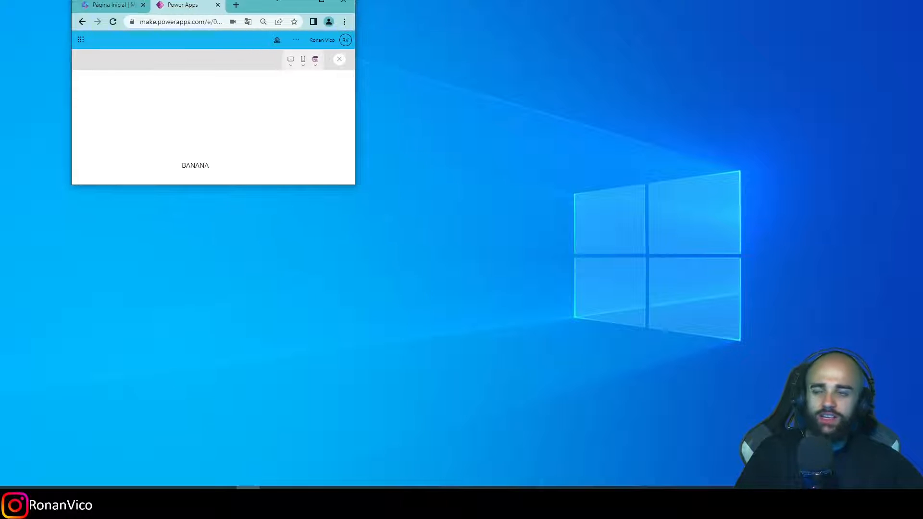
pyautogui.click(331, 3)
pyautogui.click(911, 49)
# Review the label's X formula, Screen1's properties and the App object's MinScreenHeight.
pyautogui.click(536, 292)
pyautogui.click(51, 158)
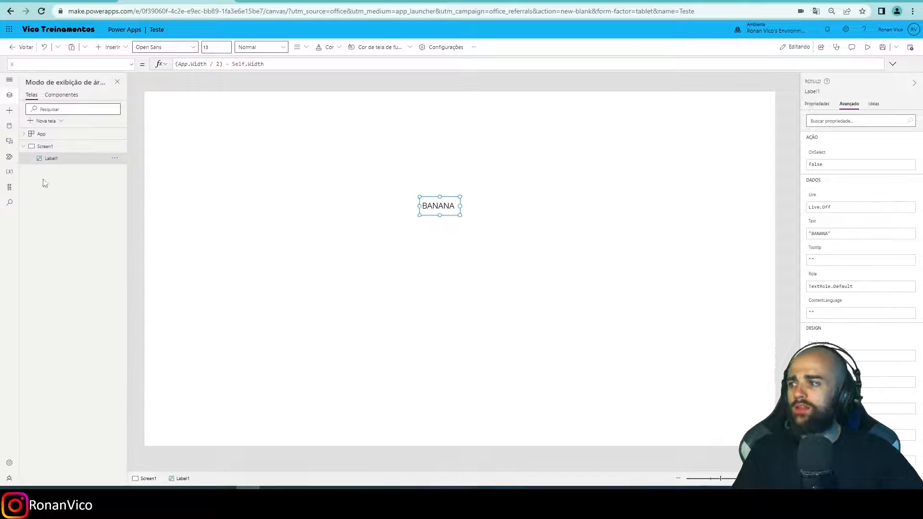
pyautogui.click(66, 146)
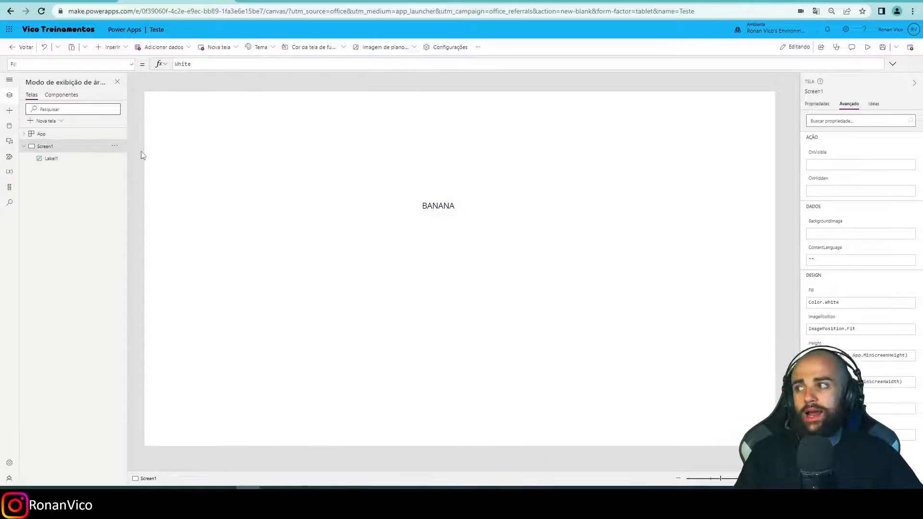
pyautogui.click(64, 161)
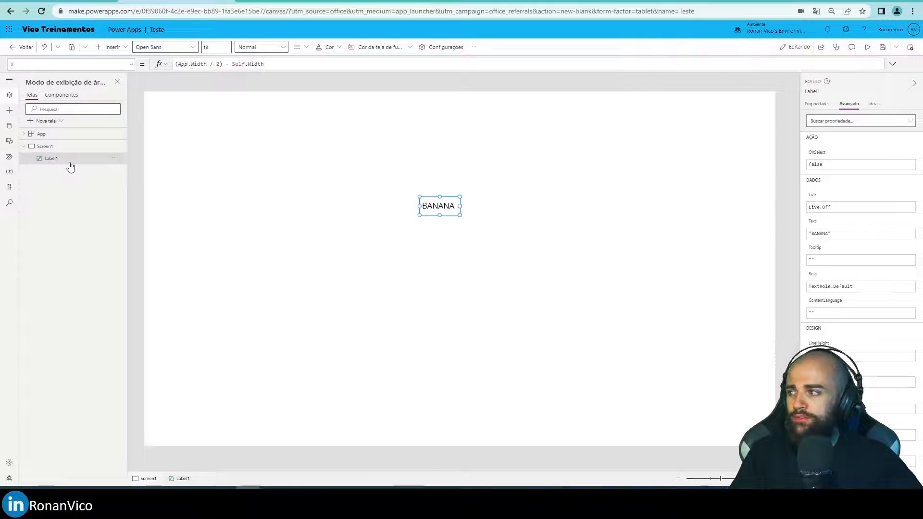
pyautogui.click(38, 134)
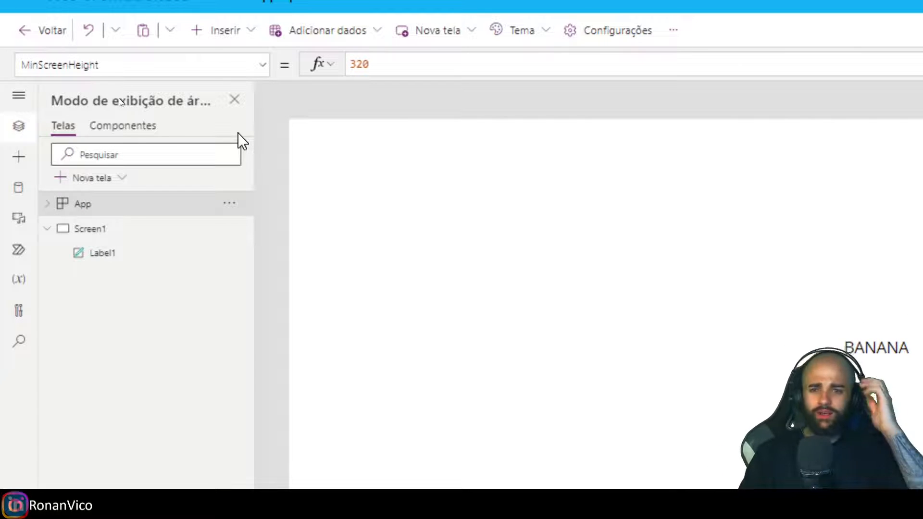
pyautogui.click(875, 358)
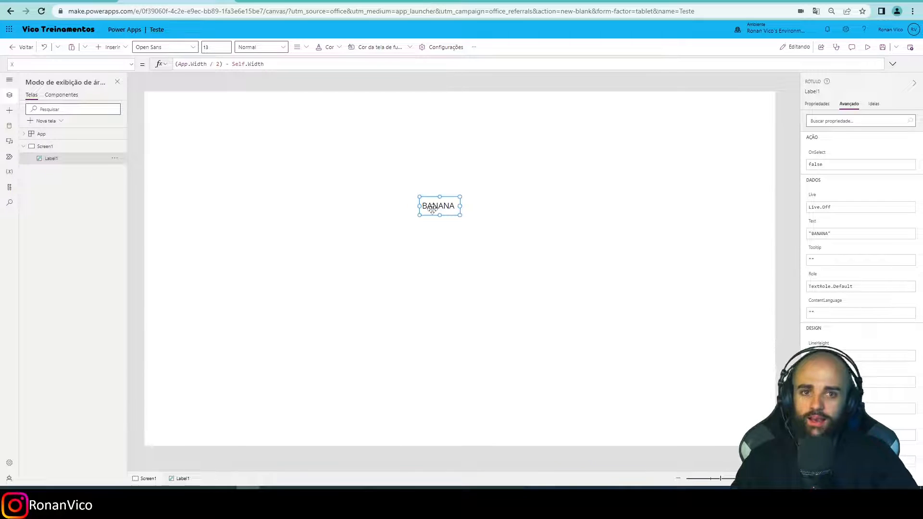
pyautogui.click(375, 421)
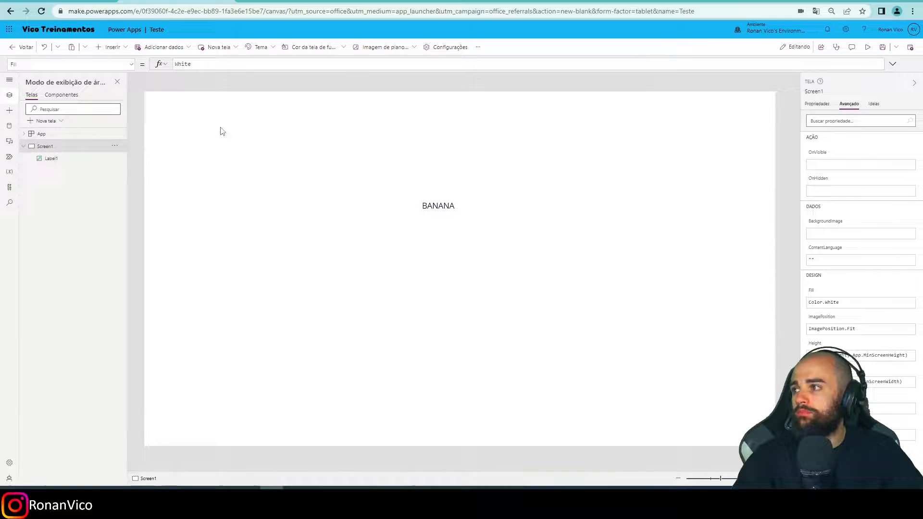
# Examine the available new-screen layouts, such as Tela dividida, Barra lateral and Cabeçalho, seção principal, rodapé.
pyautogui.click(219, 47)
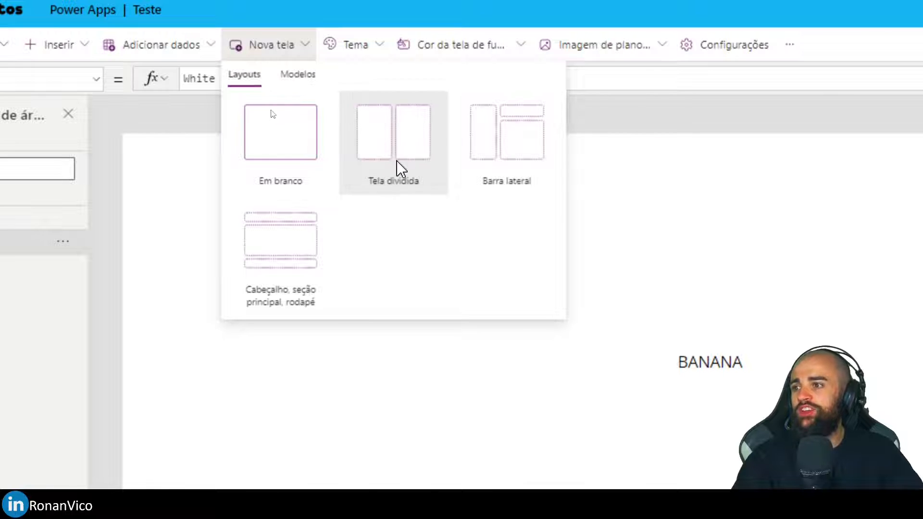
pyautogui.click(290, 255)
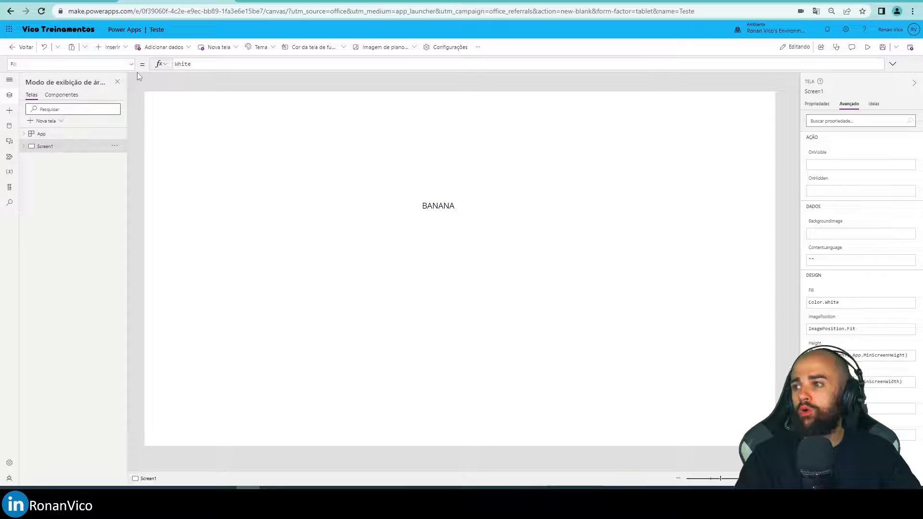
pyautogui.click(420, 204)
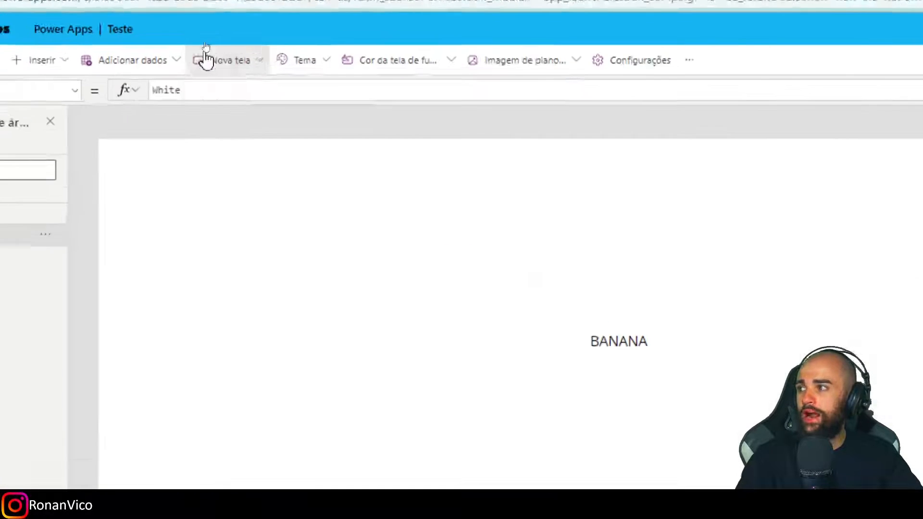
pyautogui.click(209, 46)
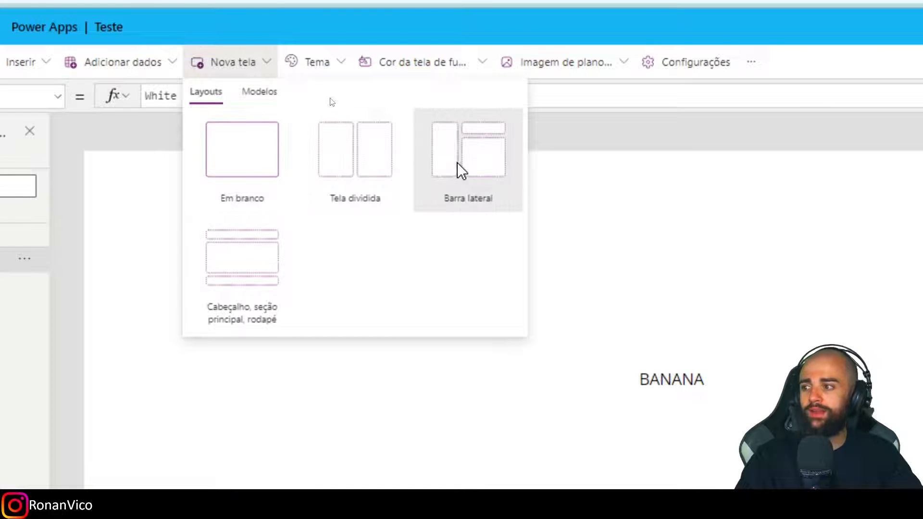
pyautogui.press('Escape')
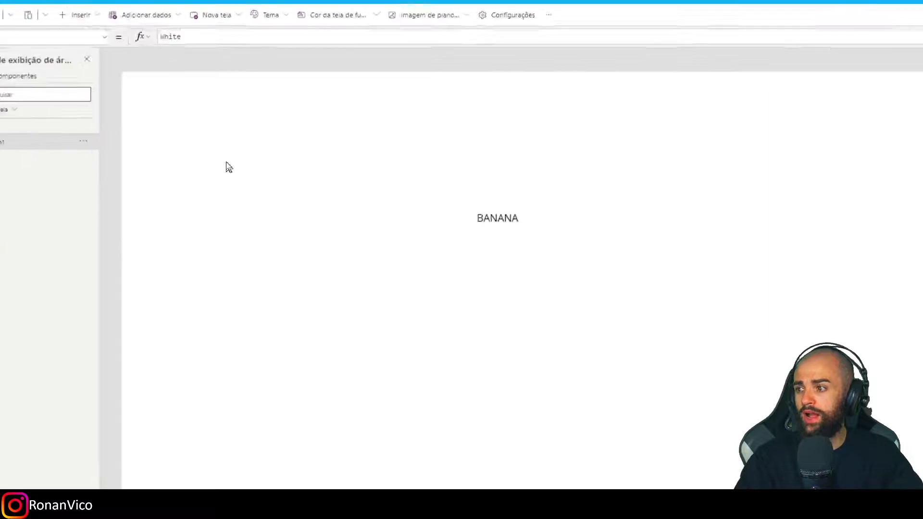
# Add a new screen with the Cabeçalho, seção principal, rodapé layout and select its header container.
pyautogui.click(251, 15)
pyautogui.click(242, 246)
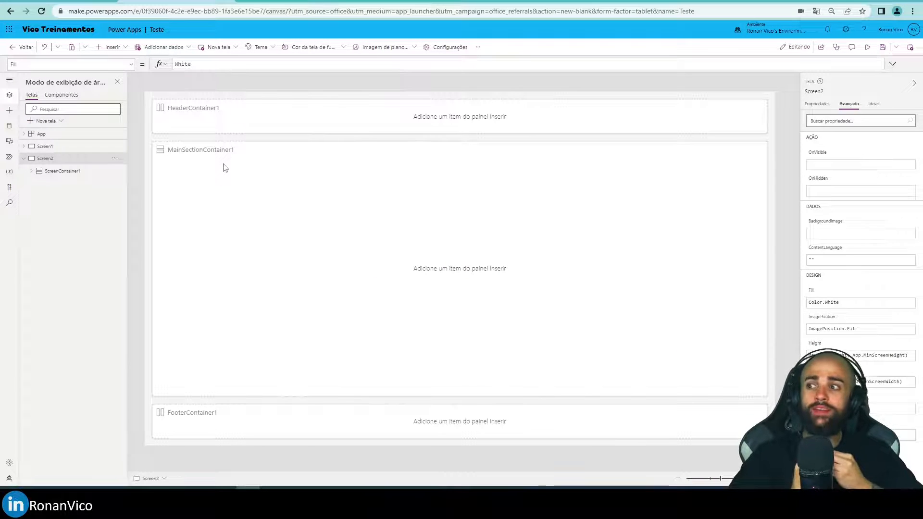
pyautogui.click(210, 113)
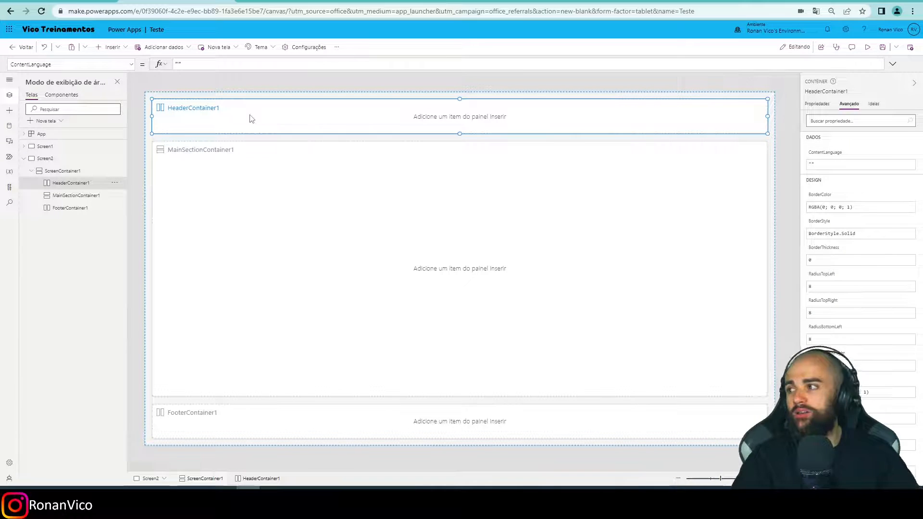
# Insert a text label (Rótulo de texto) into HeaderContainer1 on Screen2.
pyautogui.click(277, 189)
pyautogui.click(242, 120)
pyautogui.click(263, 171)
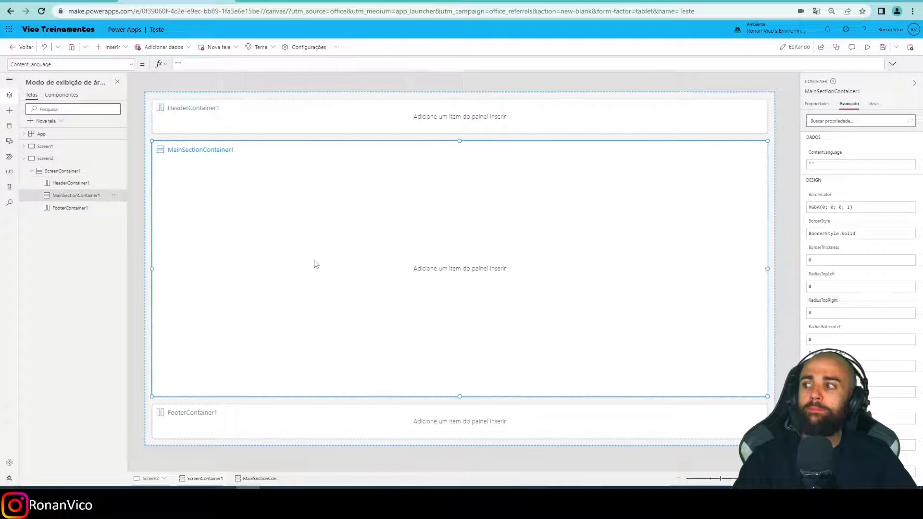
pyautogui.click(288, 130)
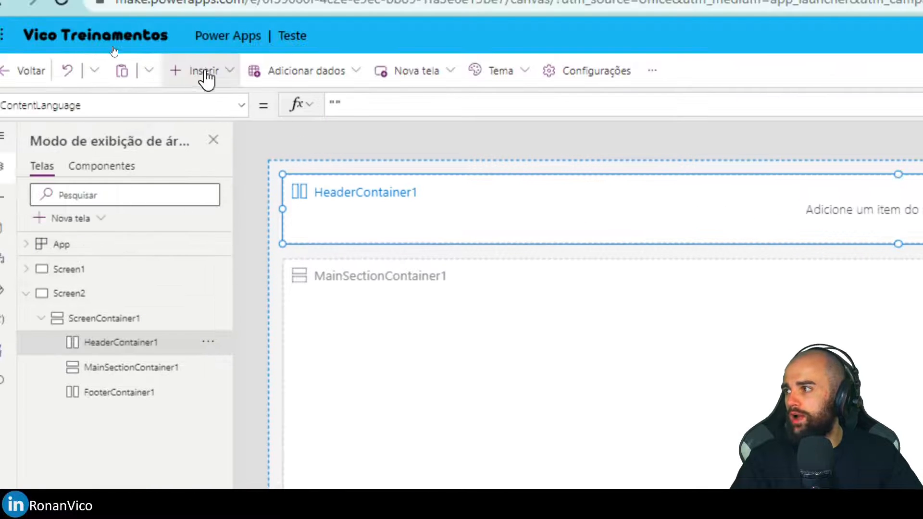
pyautogui.click(110, 46)
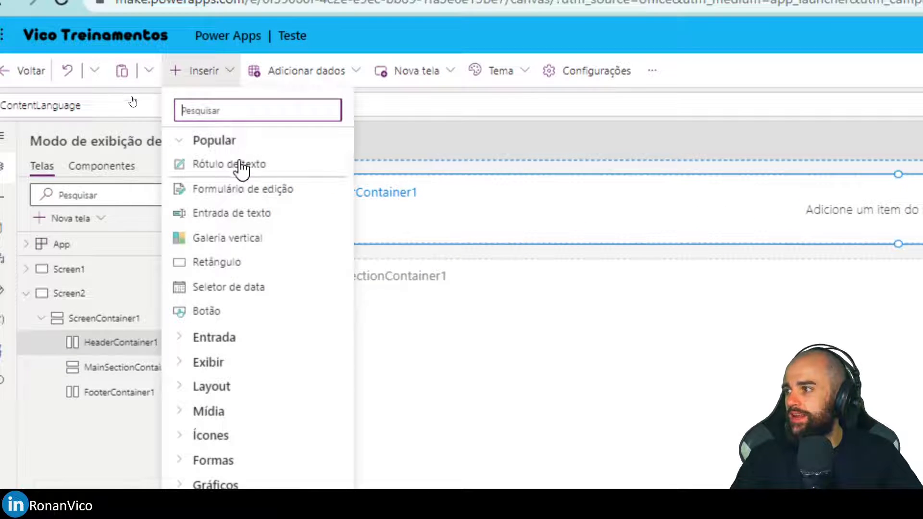
pyautogui.click(240, 165)
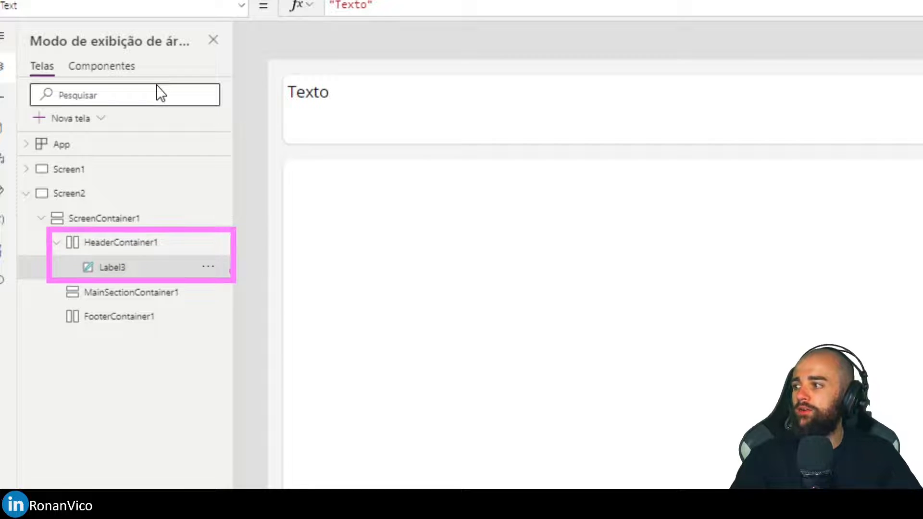
# Examine how ScreenContainer1 nests the header, main section and footer containers, with the label inside the header.
pyautogui.click(89, 219)
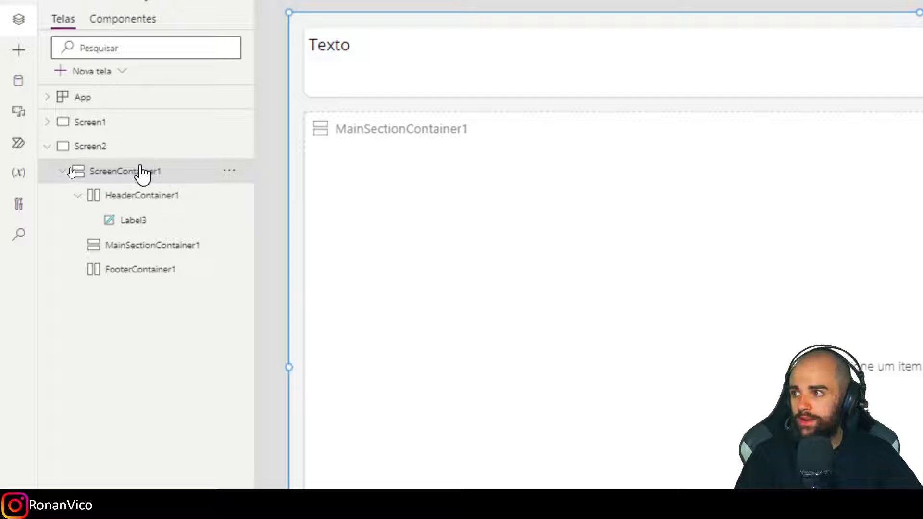
pyautogui.click(137, 196)
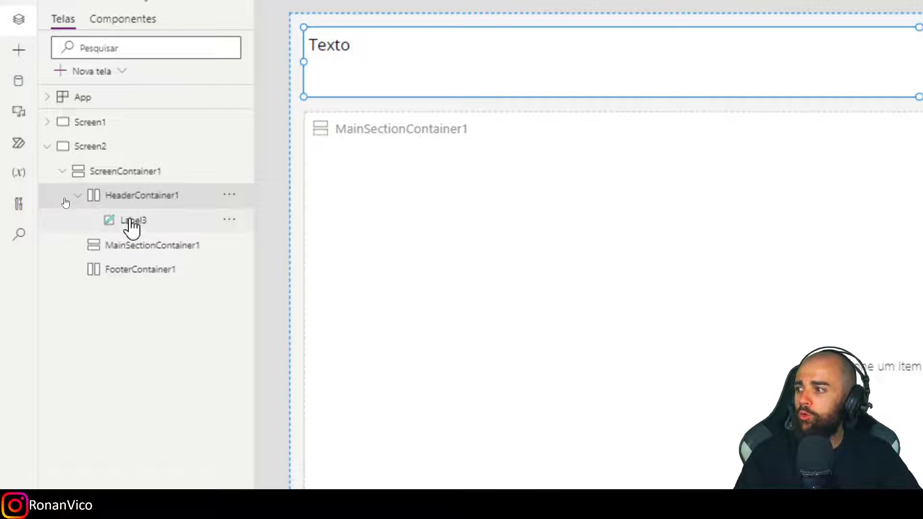
pyautogui.click(128, 245)
pyautogui.click(78, 195)
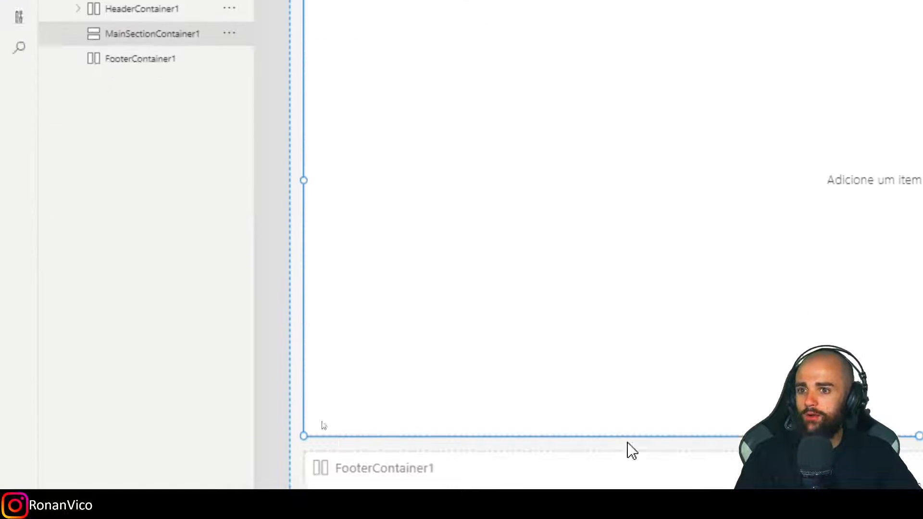
pyautogui.click(154, 60)
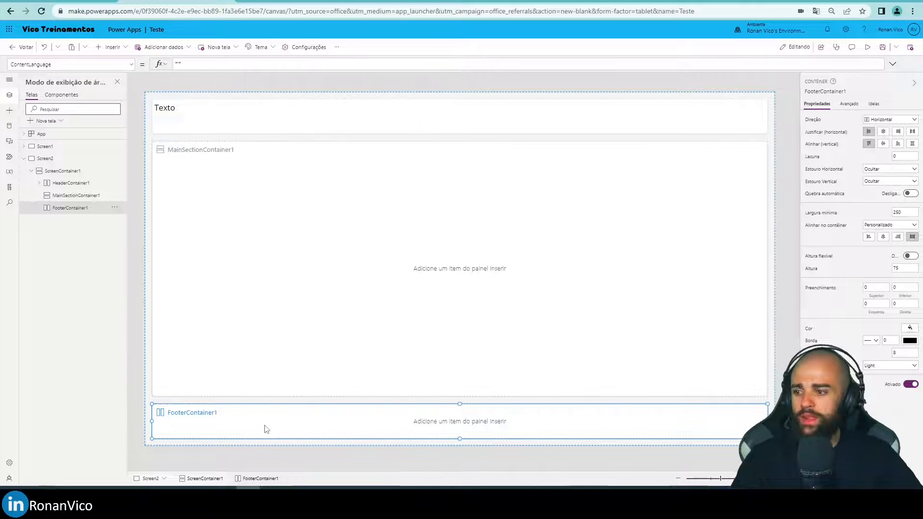
pyautogui.click(181, 109)
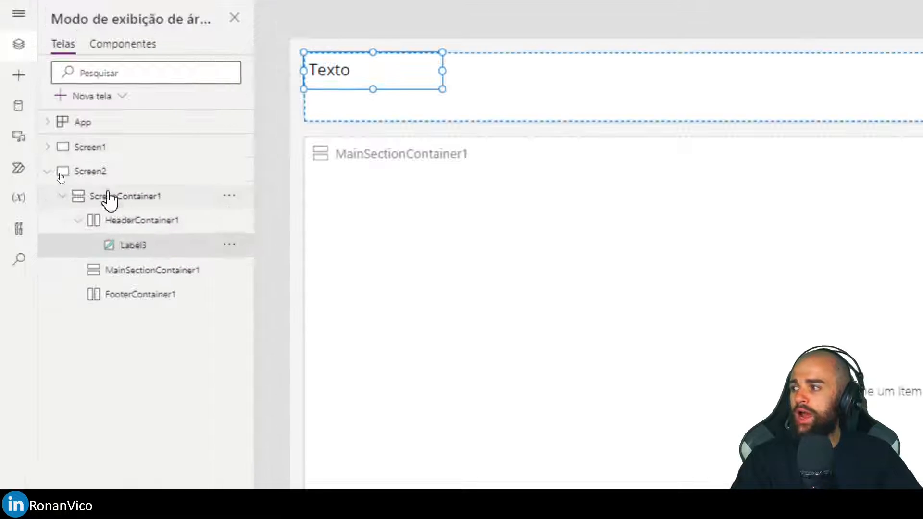
pyautogui.click(63, 186)
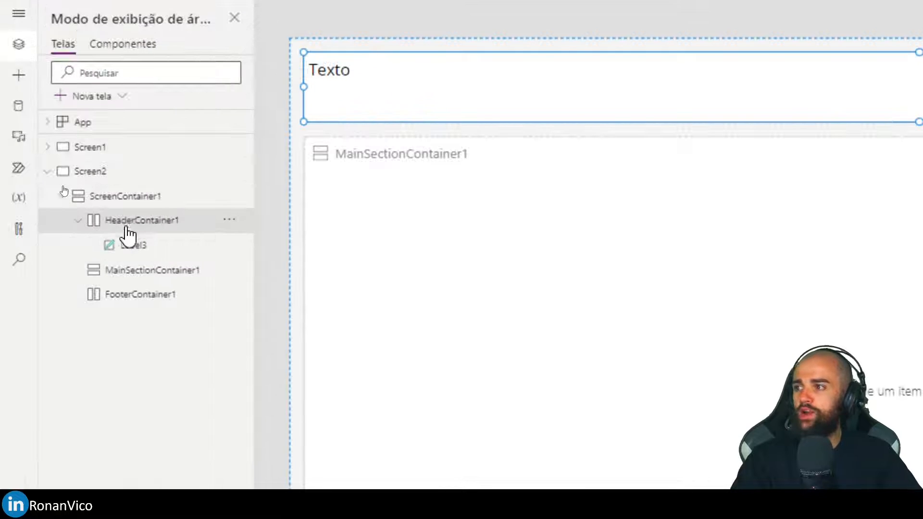
pyautogui.click(130, 248)
pyautogui.click(77, 221)
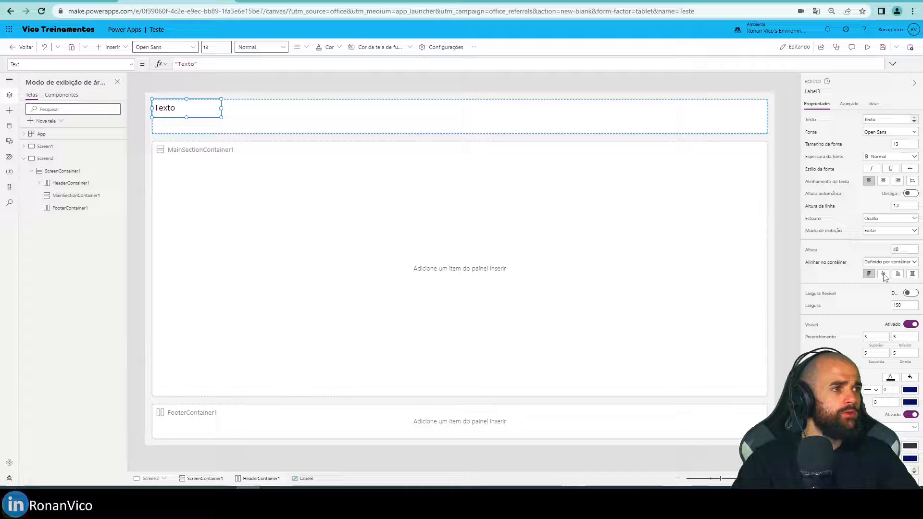
# Centre the header label vertically in its container, centre its text, and enable Largura flexível, checking its Width property.
pyautogui.click(882, 274)
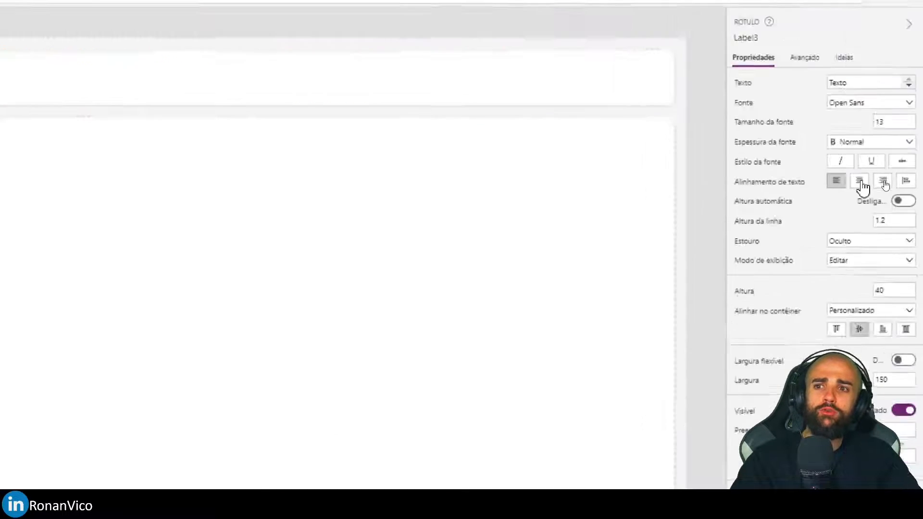
pyautogui.click(884, 181)
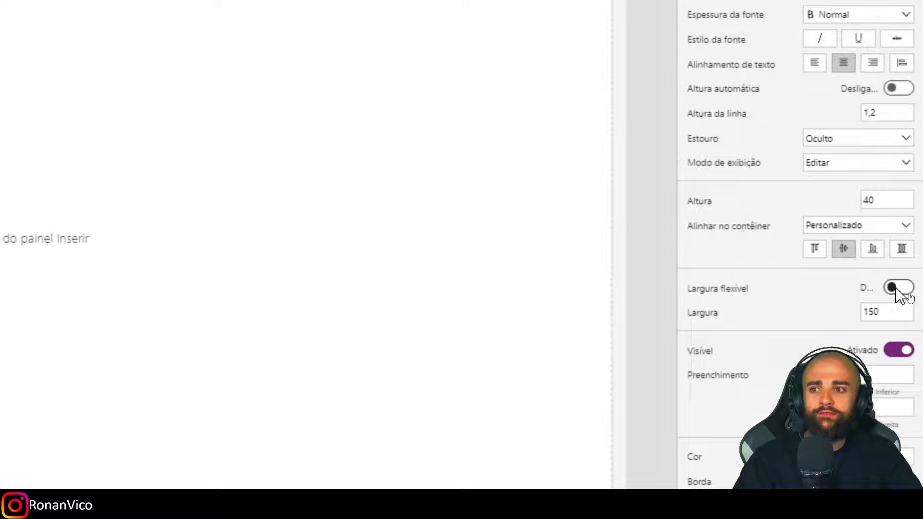
pyautogui.click(897, 289)
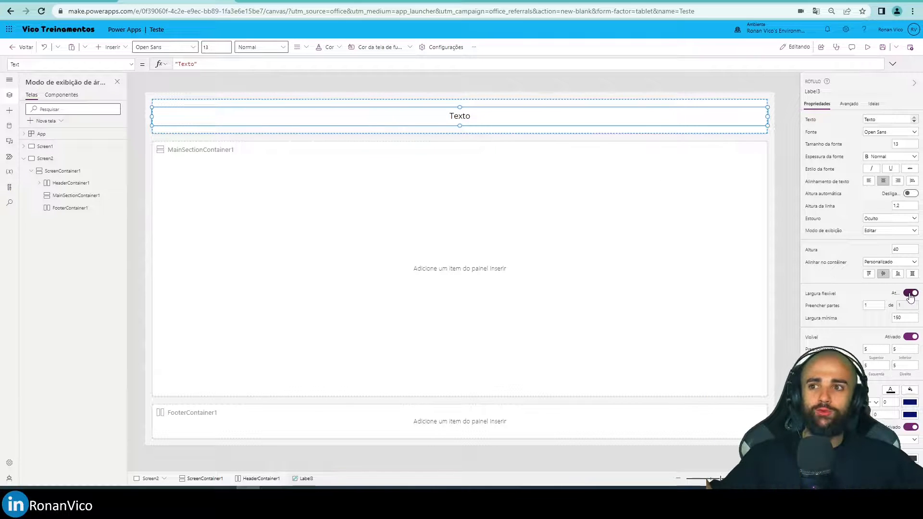
pyautogui.click(110, 64)
pyautogui.press('Return')
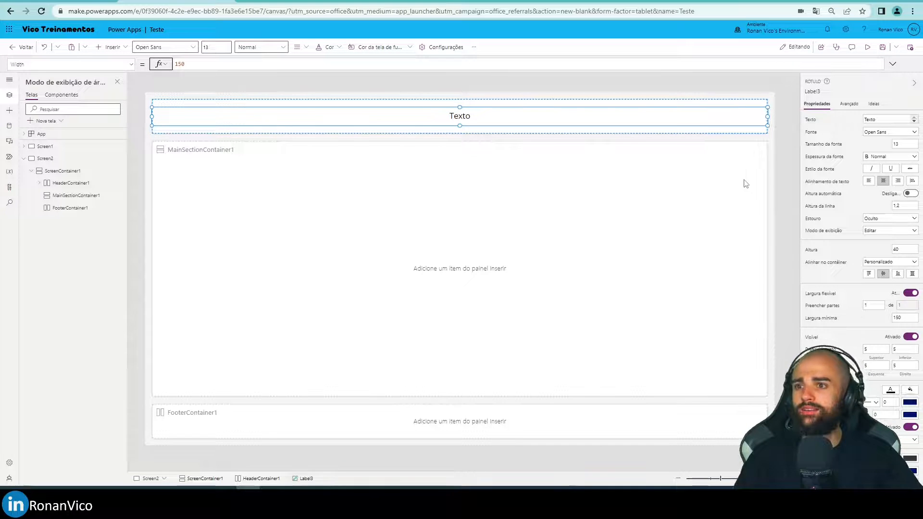
# Preview the header label at the Apple iPhone 8 size (375 × 667), return to the editor and reselect the label.
pyautogui.click(783, 183)
pyautogui.click(562, 122)
pyautogui.press('F5')
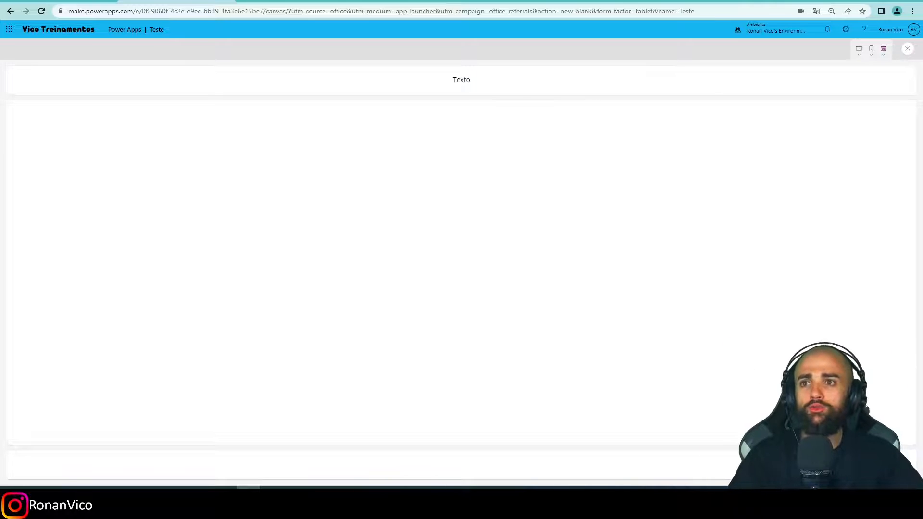
pyautogui.click(871, 54)
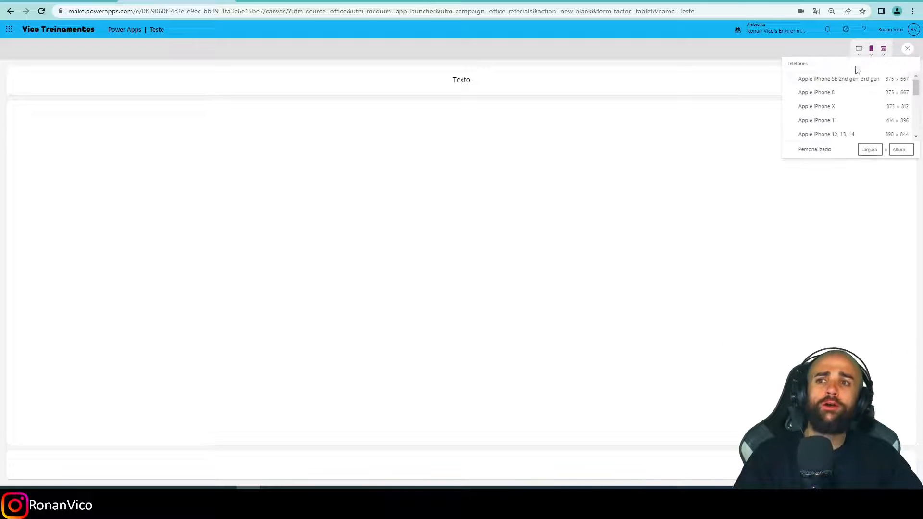
pyautogui.click(840, 98)
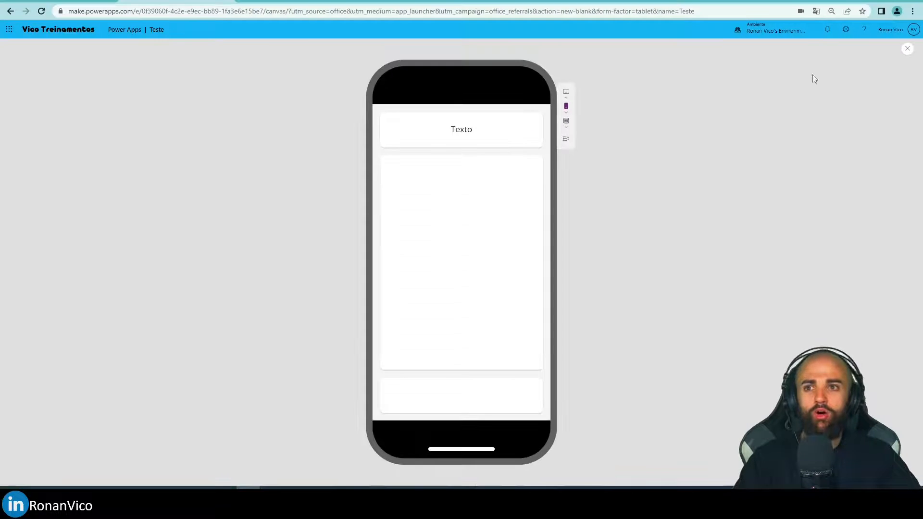
pyautogui.click(904, 50)
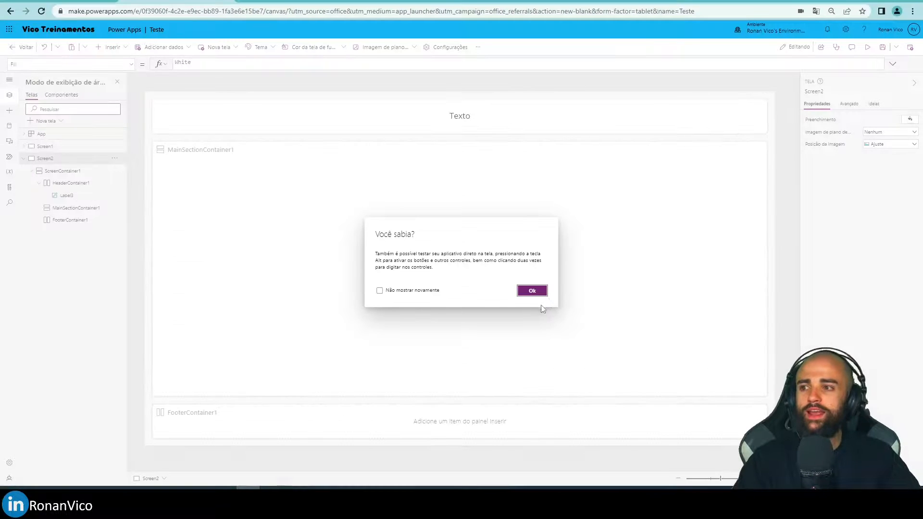
pyautogui.click(533, 291)
pyautogui.click(459, 124)
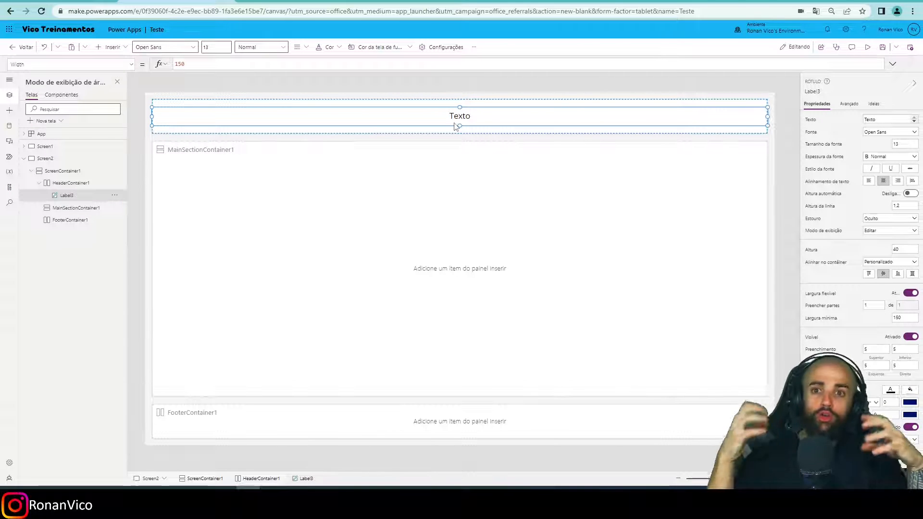
# Review the Layout items that can be inserted into HeaderContainer1, such as Contêiner horizontal and Contêiner vertical.
pyautogui.click(455, 128)
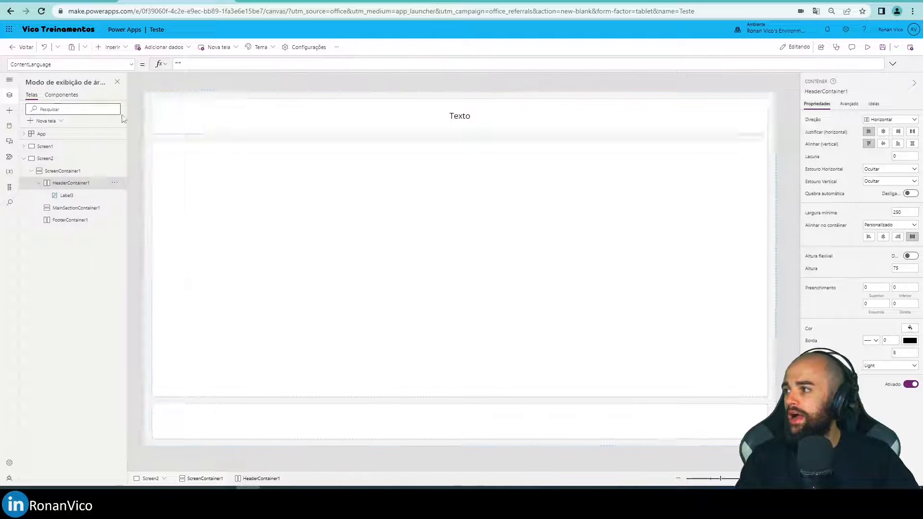
pyautogui.click(119, 51)
pyautogui.click(134, 198)
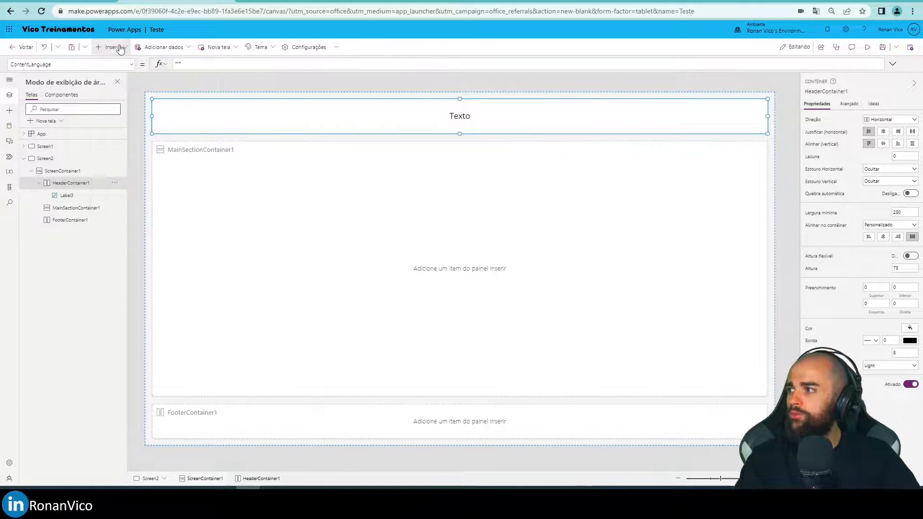
pyautogui.click(115, 47)
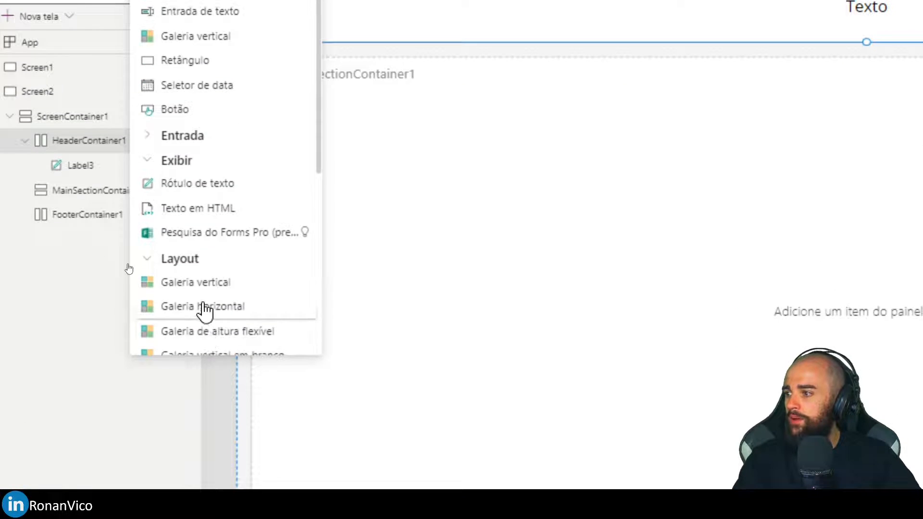
pyautogui.scroll(-5, 205, 310)
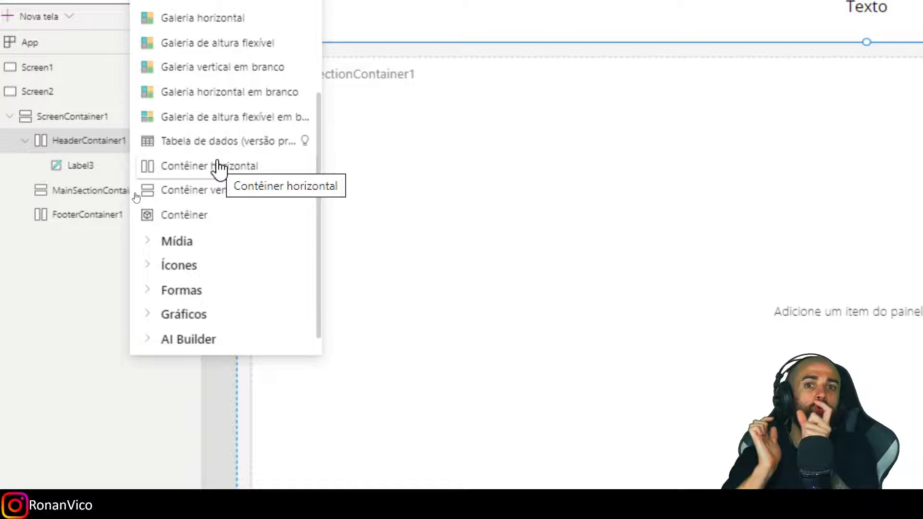
pyautogui.click(217, 164)
# Replace the text label in HeaderContainer1 with two buttons (Botão).
pyautogui.click(872, 12)
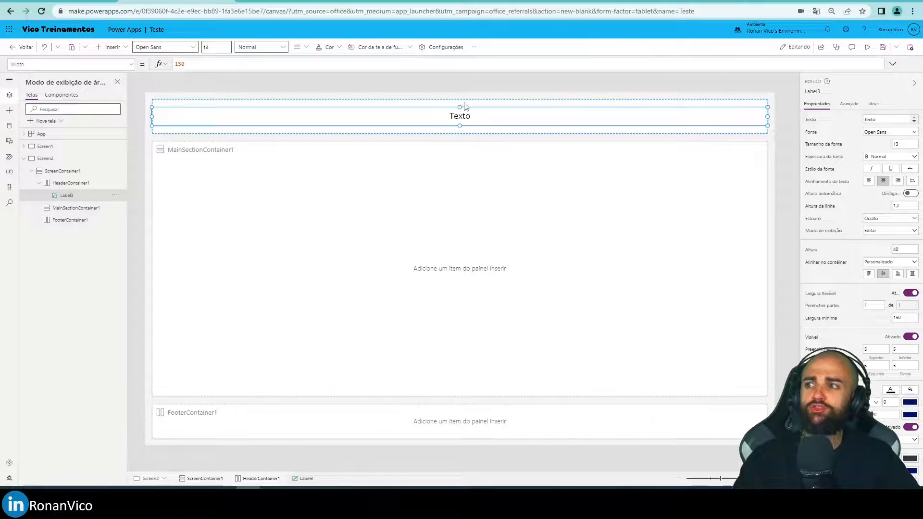
pyautogui.press('Delete')
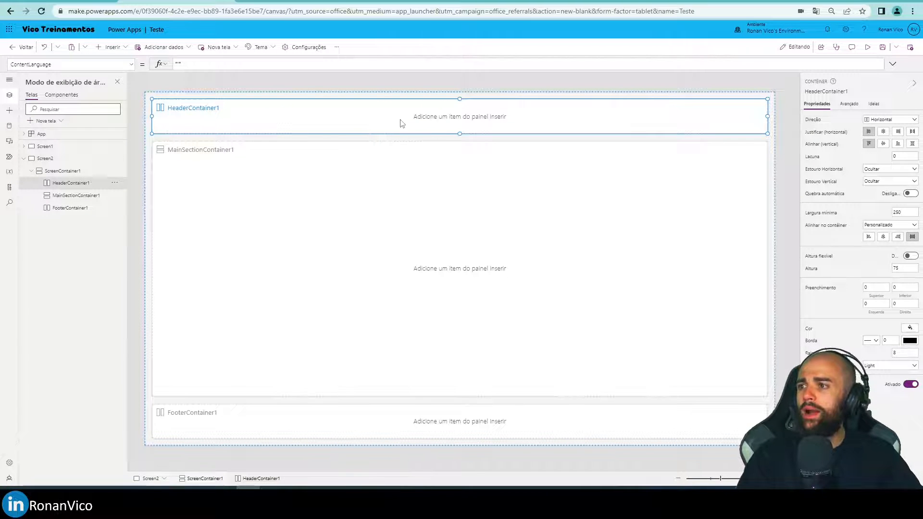
pyautogui.click(117, 48)
pyautogui.click(127, 169)
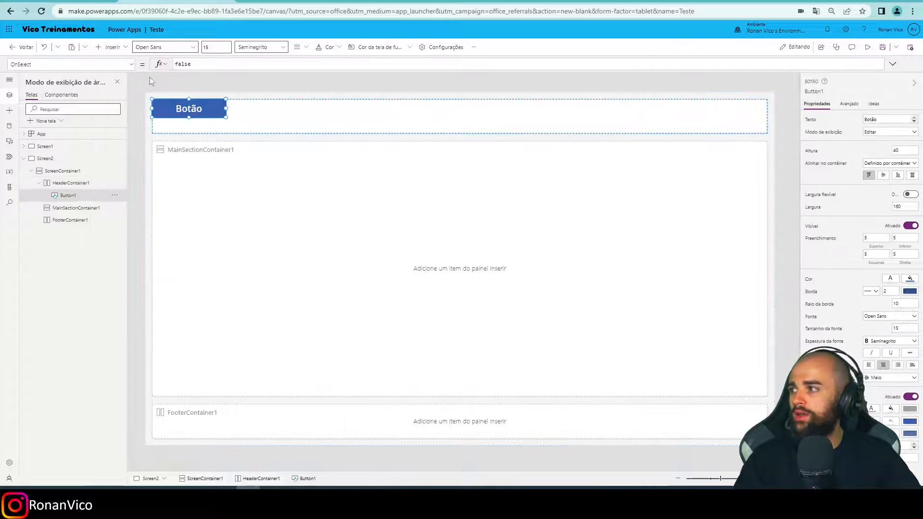
pyautogui.click(114, 47)
pyautogui.click(136, 166)
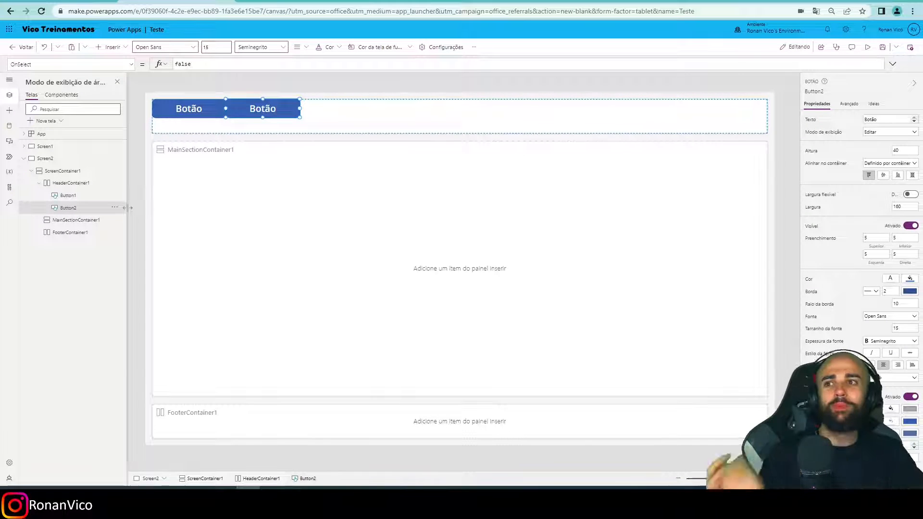
# Preview the two header buttons at phone size, return to the editor and select the first button.
pyautogui.click(70, 186)
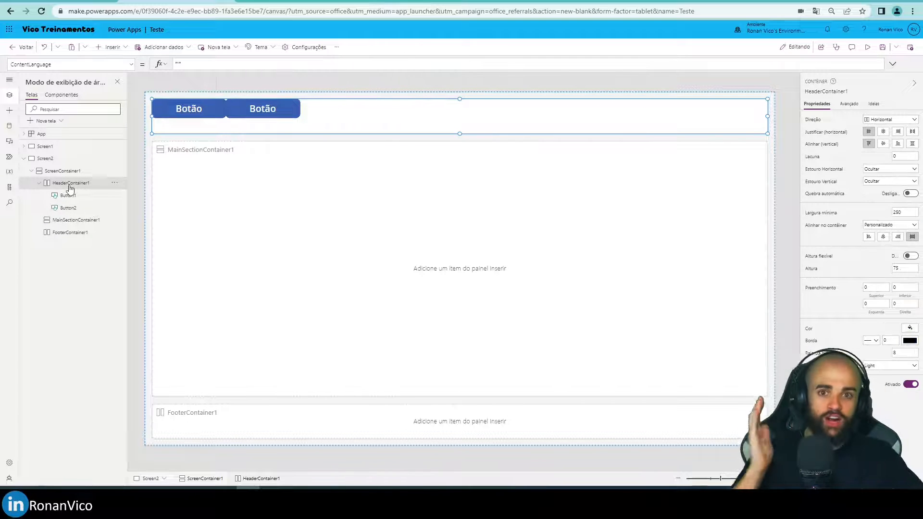
pyautogui.click(136, 144)
pyautogui.press('F5')
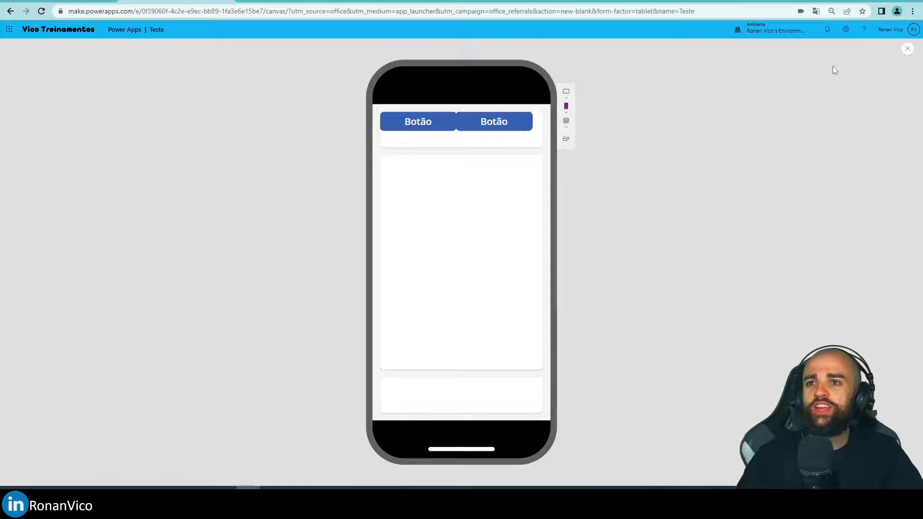
pyautogui.click(905, 50)
pyautogui.click(516, 290)
pyautogui.click(214, 117)
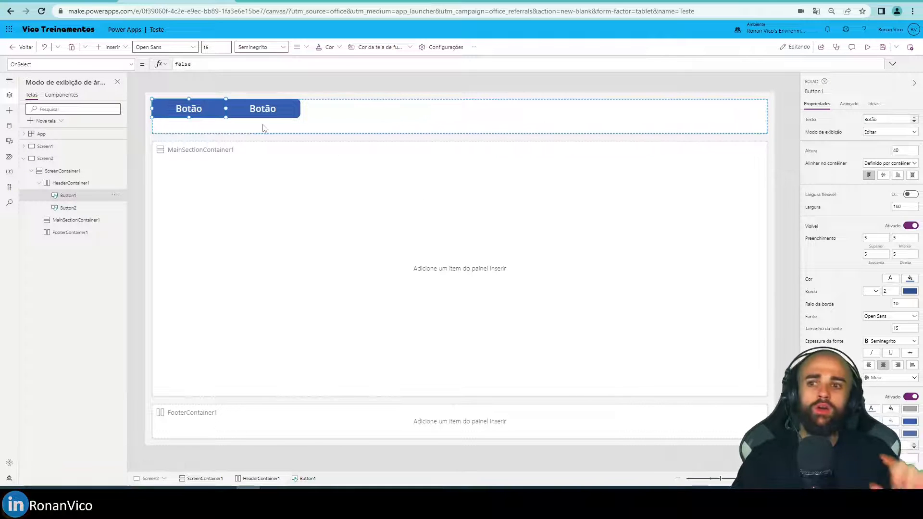
# Insert four text labels (Rótulo de texto) into MainSectionContainer1.
pyautogui.click(228, 182)
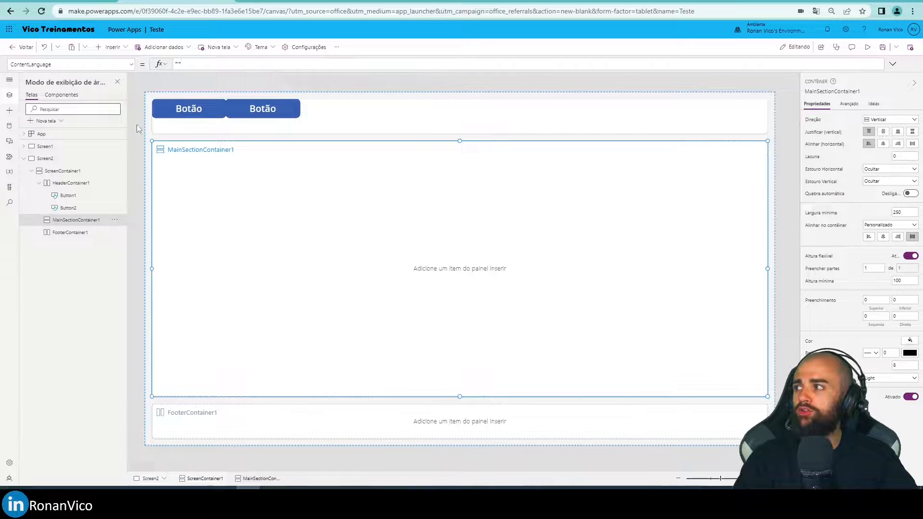
pyautogui.click(110, 46)
pyautogui.click(120, 94)
pyautogui.click(110, 47)
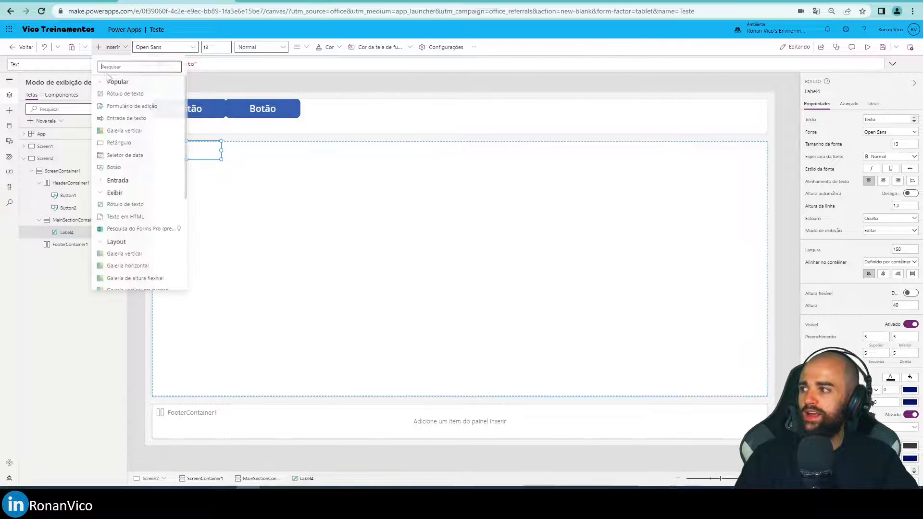
pyautogui.click(120, 94)
pyautogui.click(100, 48)
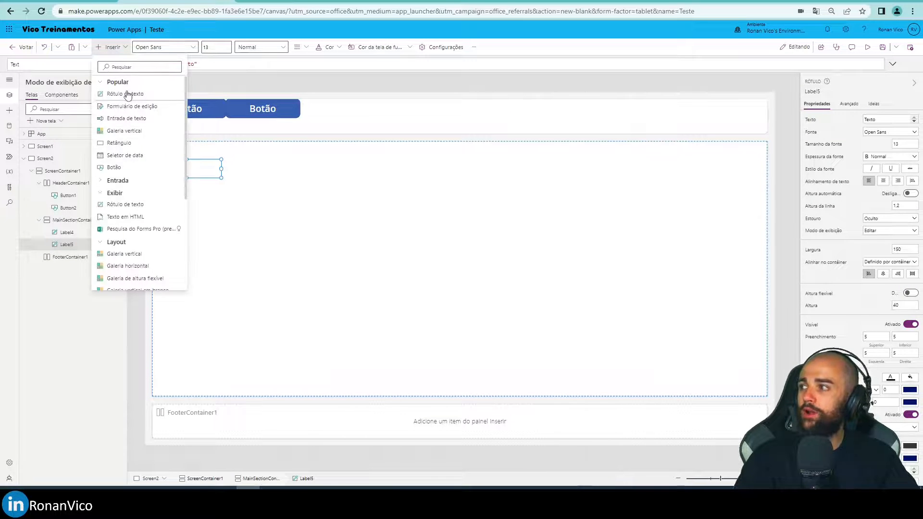
pyautogui.click(126, 94)
pyautogui.click(102, 48)
pyautogui.click(116, 103)
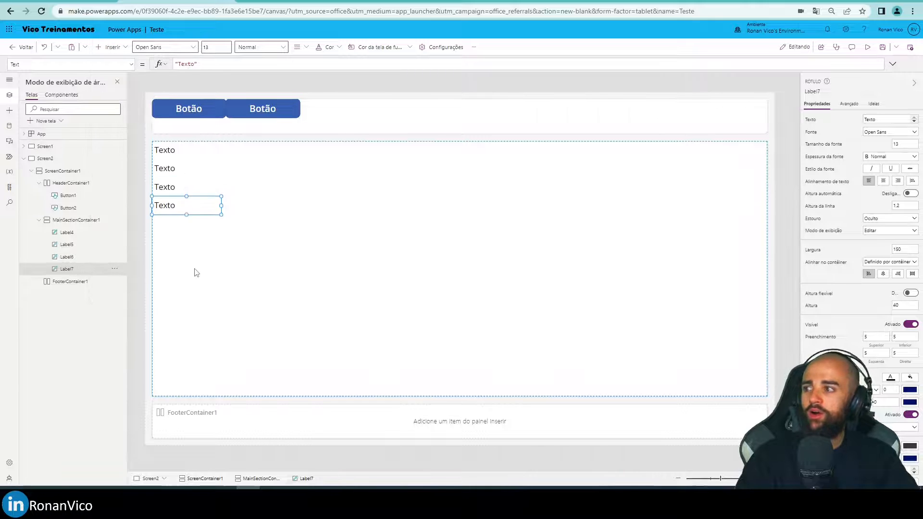
# Preview the four labels of MainSectionContainer1 at phone size, return to the editor and dismiss the tip dialog.
pyautogui.click(194, 272)
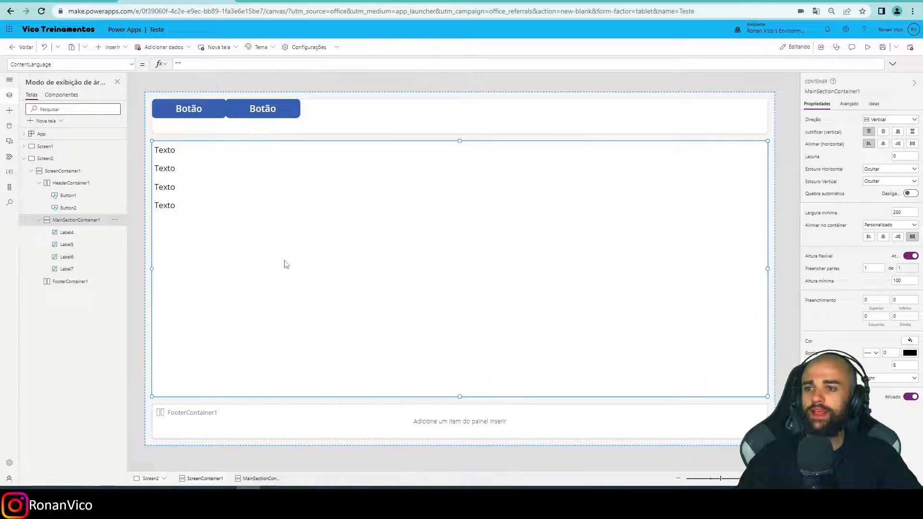
pyautogui.press('F5')
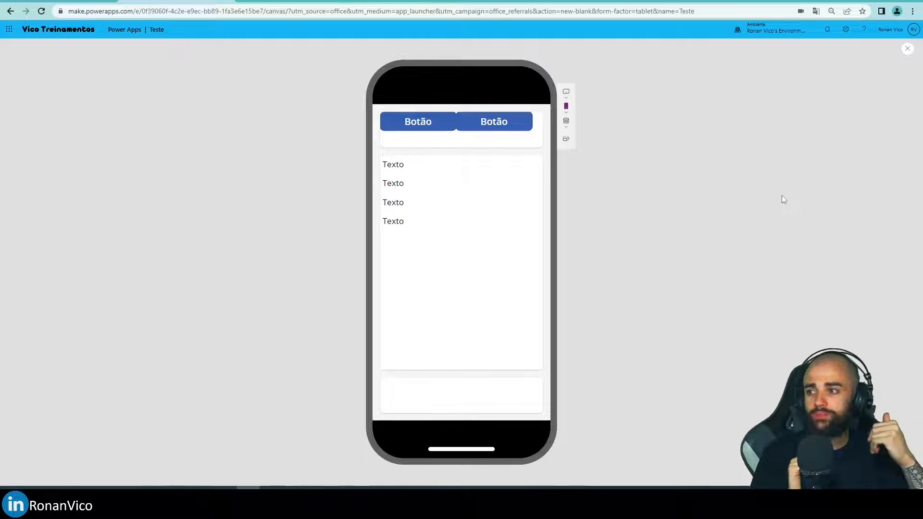
pyautogui.click(905, 49)
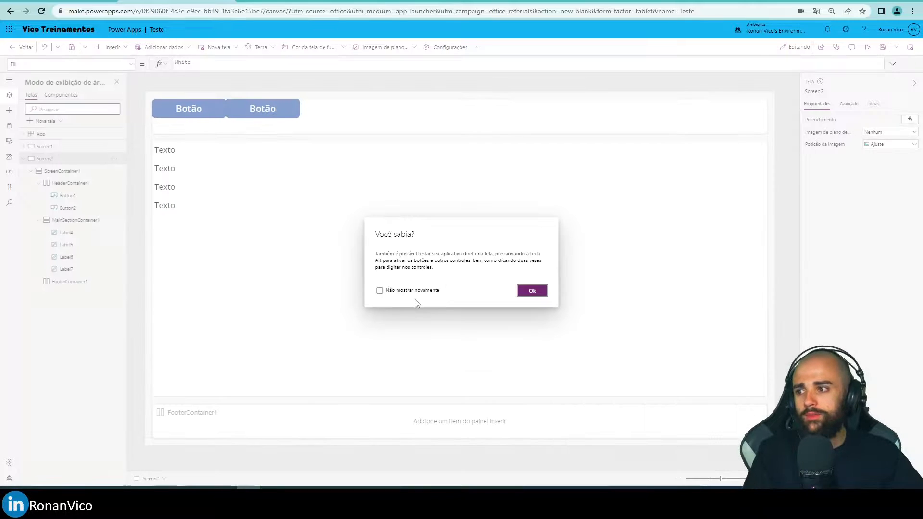
pyautogui.click(531, 290)
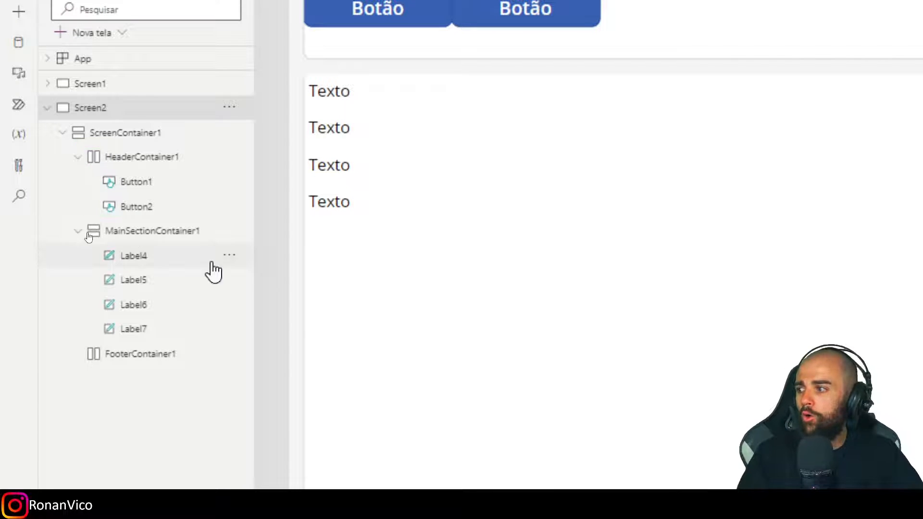
# Examine MainSectionContainer1, HeaderContainer1 and ScreenContainer1 on Screen2 one after another.
pyautogui.click(103, 234)
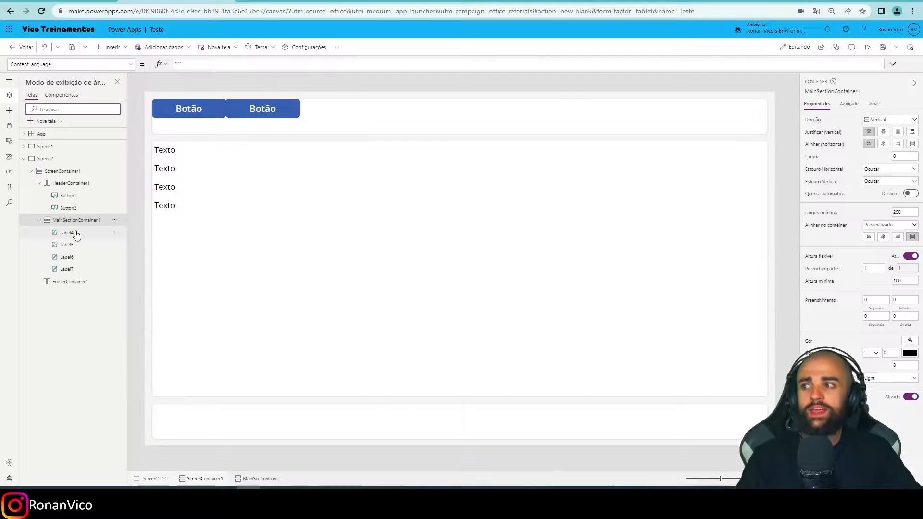
pyautogui.click(228, 127)
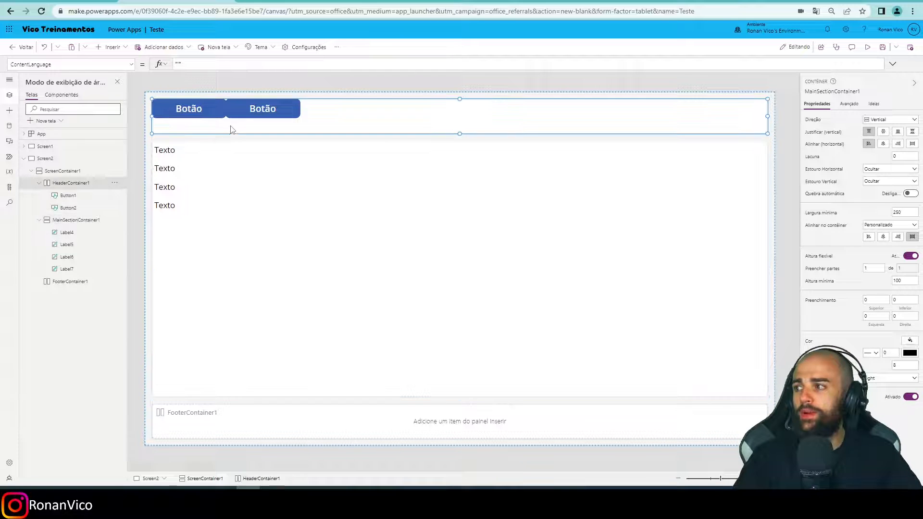
pyautogui.click(380, 140)
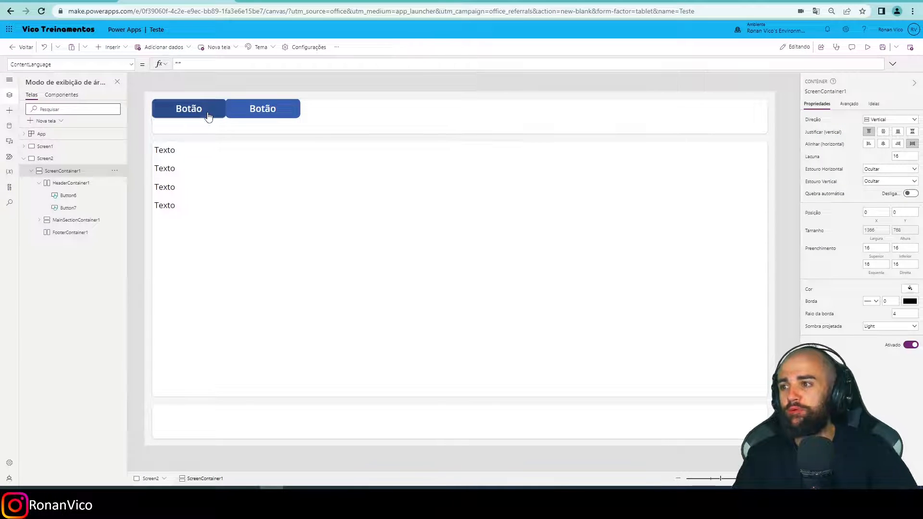
# Preview Screen2 once more at phone size and come back to the editor.
pyautogui.press('F5')
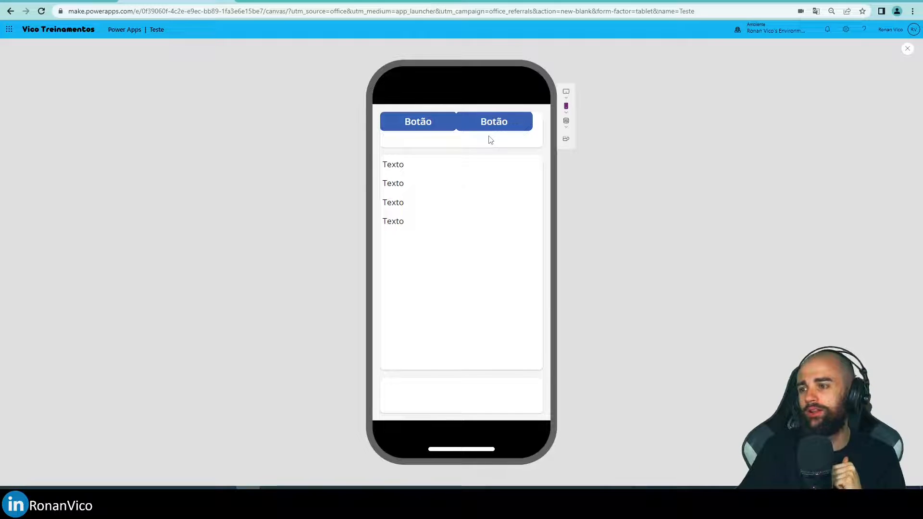
pyautogui.click(906, 49)
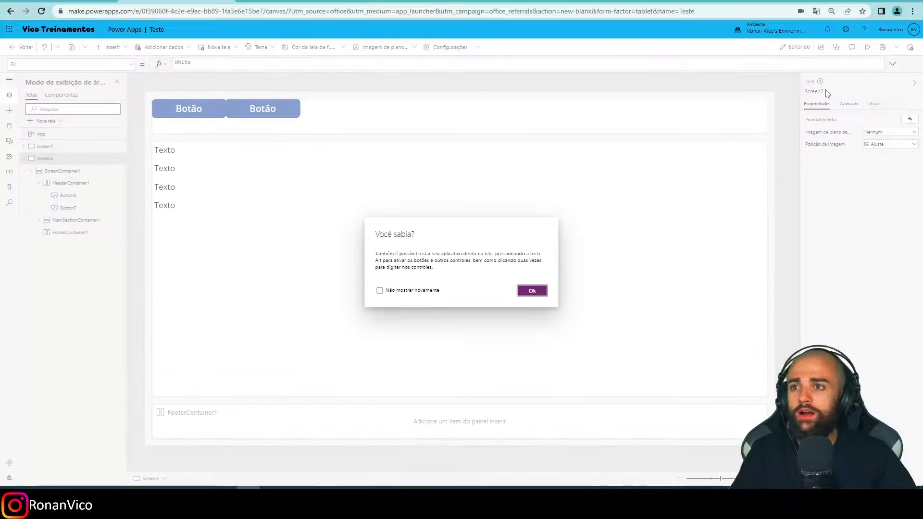
pyautogui.click(537, 295)
# Try to reposition the header buttons by hand inside HeaderContainer1.
pyautogui.click(523, 129)
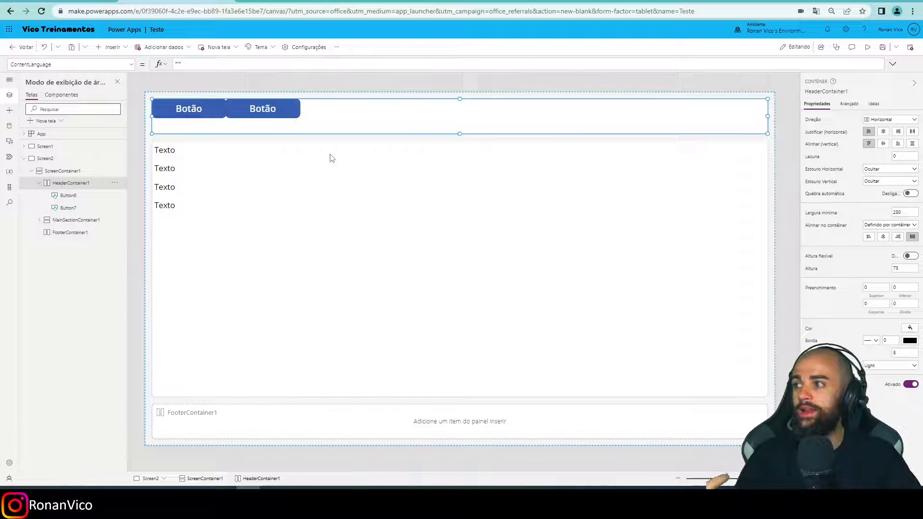
pyautogui.click(189, 110)
pyautogui.keyDown('ctrl'); pyautogui.click(256, 110); pyautogui.keyUp('ctrl')
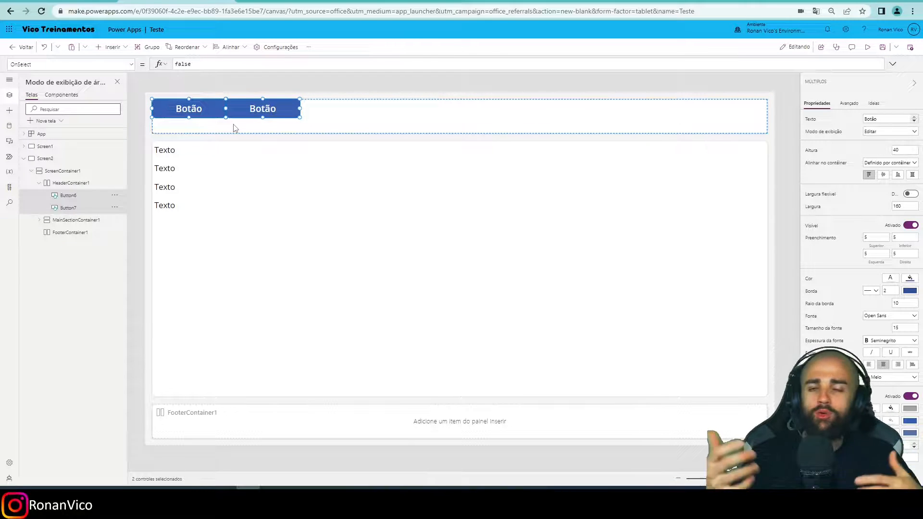
pyautogui.click(221, 123)
pyautogui.click(215, 112)
pyautogui.moveTo(246, 109); pyautogui.dragTo(256, 116)
pyautogui.click(257, 131)
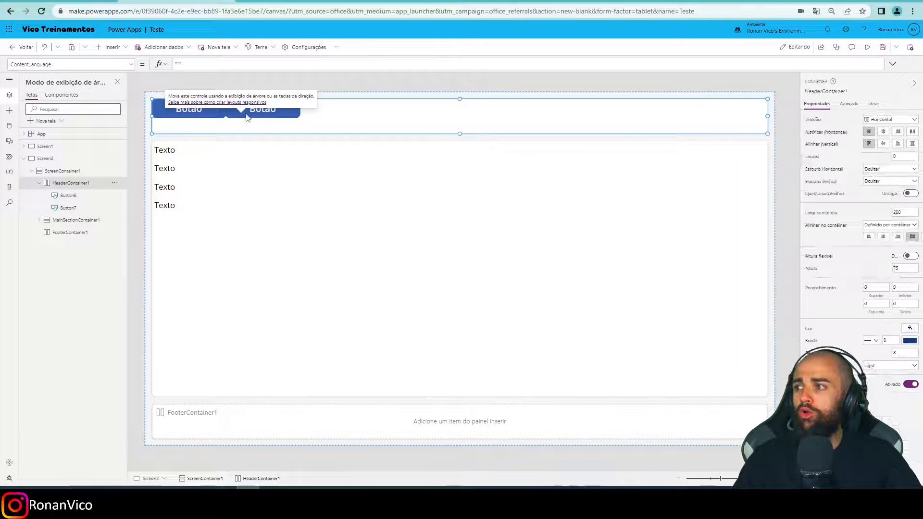
pyautogui.click(205, 116)
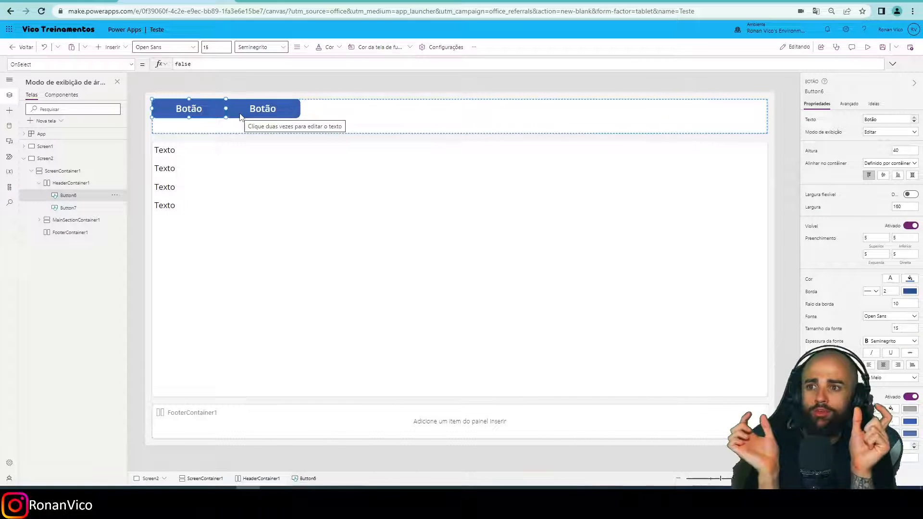
pyautogui.click(237, 114)
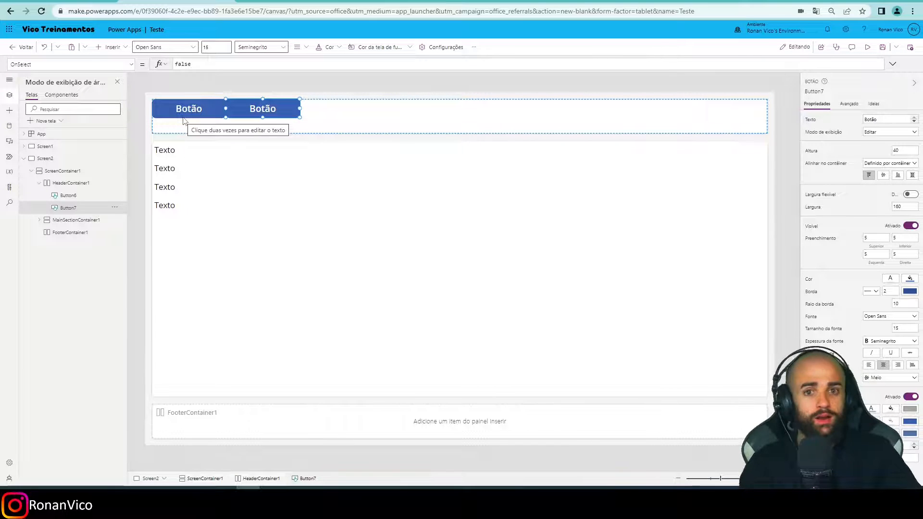
# Rename the two buttons in HeaderContainer1 to bt1 and bt2.
pyautogui.click(188, 111)
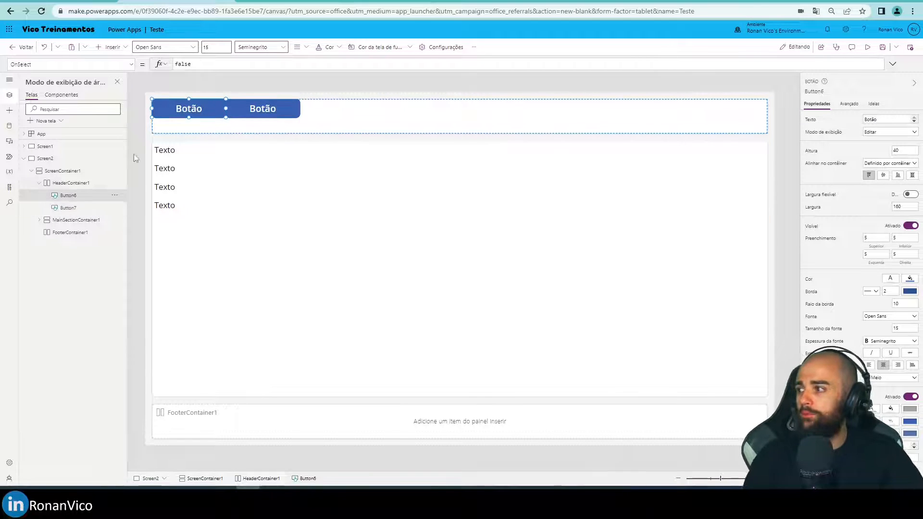
pyautogui.doubleClick(72, 197)
pyautogui.write('bt')
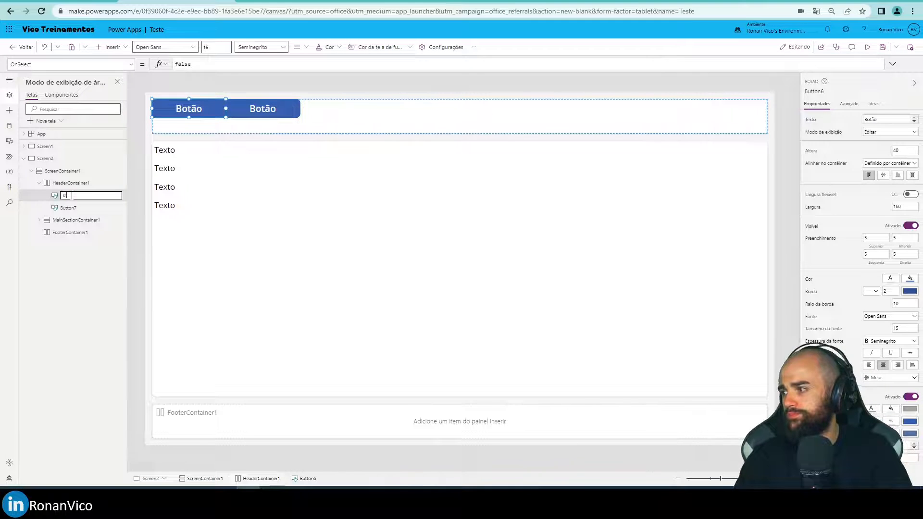
pyautogui.write('1')
pyautogui.doubleClick(72, 208)
pyautogui.write('b')
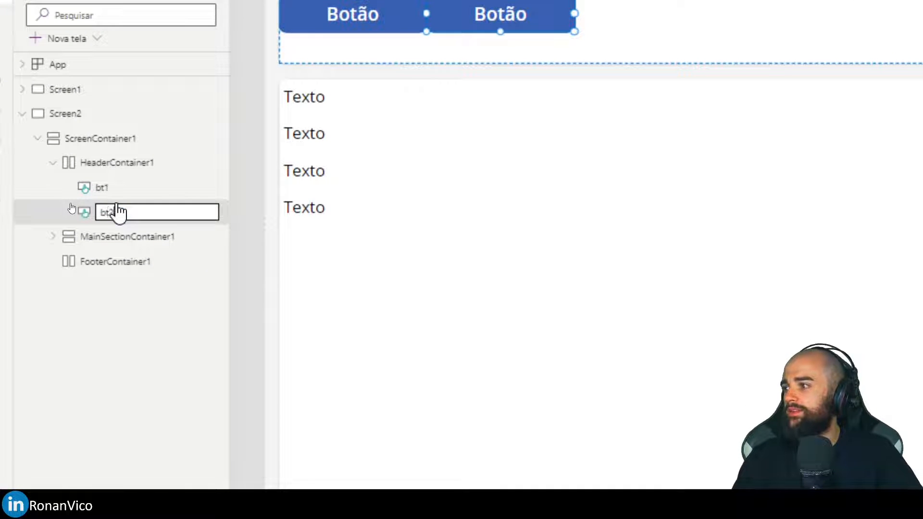
pyautogui.press('Return')
# Insert a text label into HeaderContainer1 after the two buttons.
pyautogui.click(118, 164)
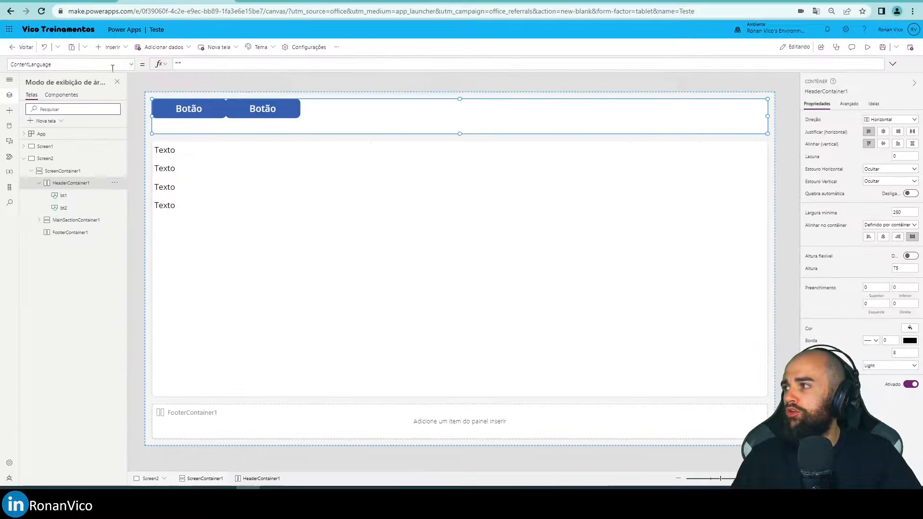
pyautogui.click(113, 46)
pyautogui.click(134, 95)
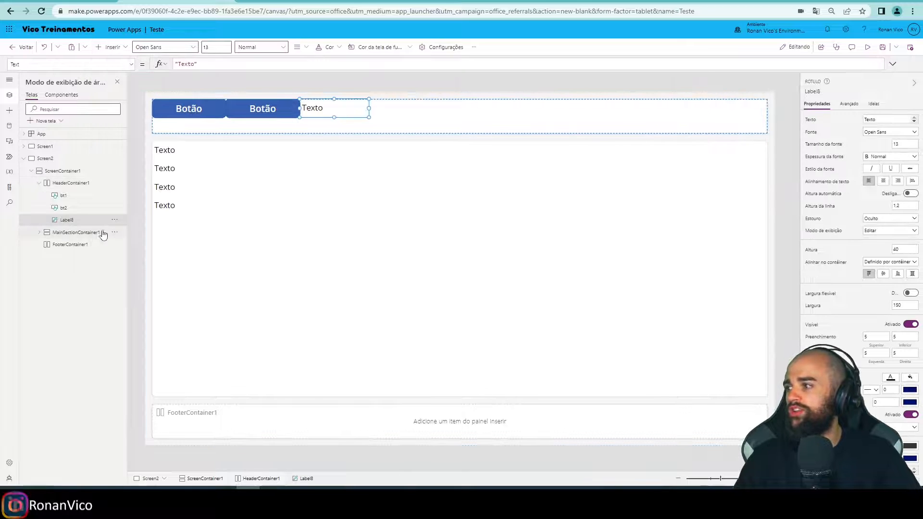
# Reorder the new header label to the start of HeaderContainer1 and set its text to a blank space.
pyautogui.click(114, 220)
pyautogui.click(334, 113)
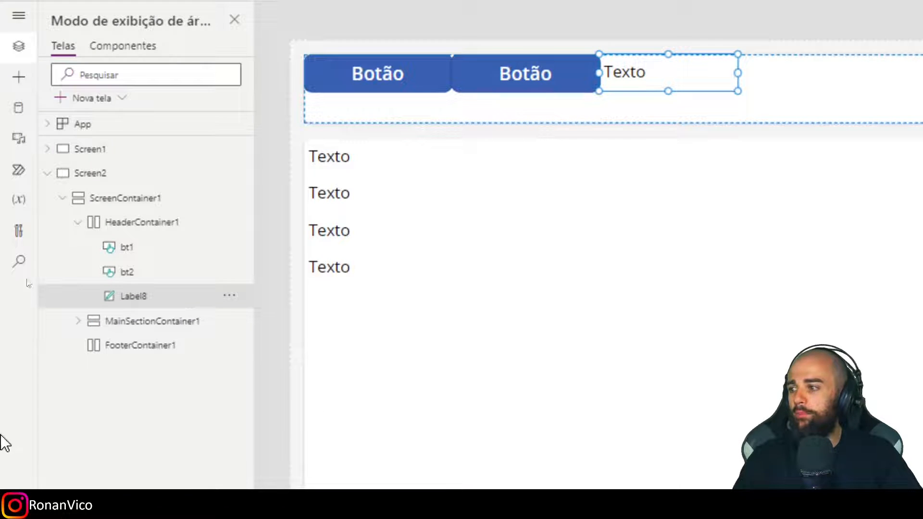
pyautogui.click(228, 295)
pyautogui.moveTo(282, 331)
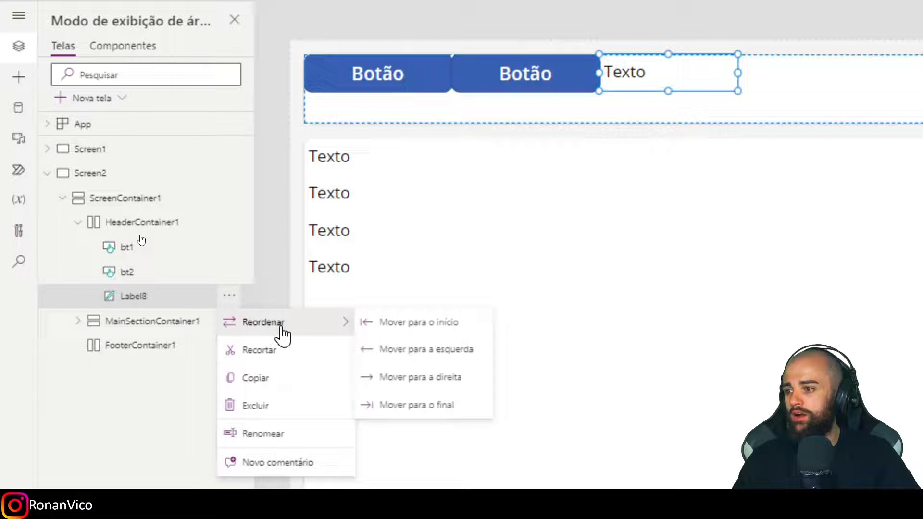
pyautogui.click(416, 325)
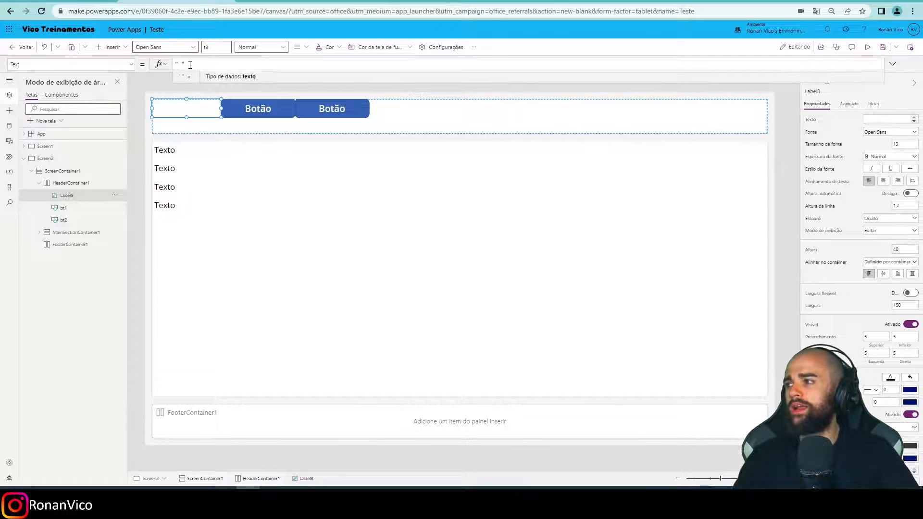
# Set the Width property of the blank header label to 15.
pyautogui.click(96, 65)
pyautogui.write('Width')
pyautogui.press('Tab')
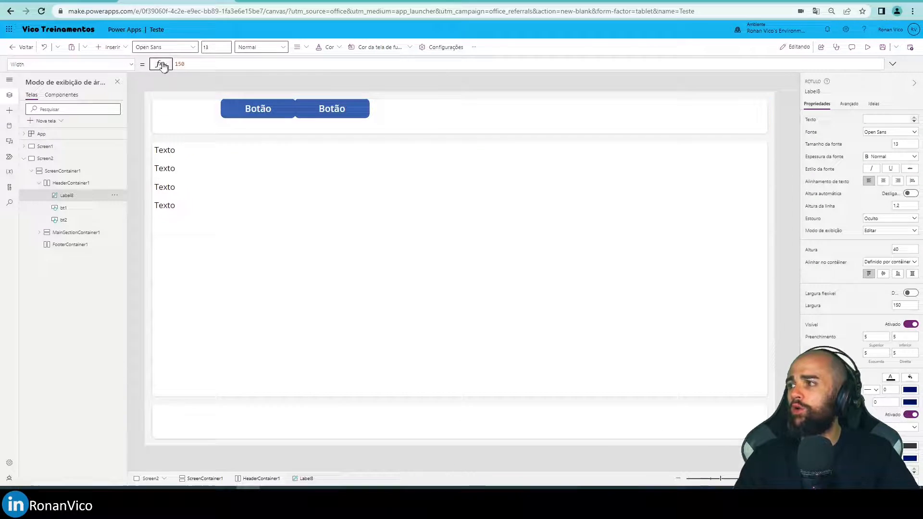
pyautogui.moveTo(178, 68); pyautogui.dragTo(197, 66)
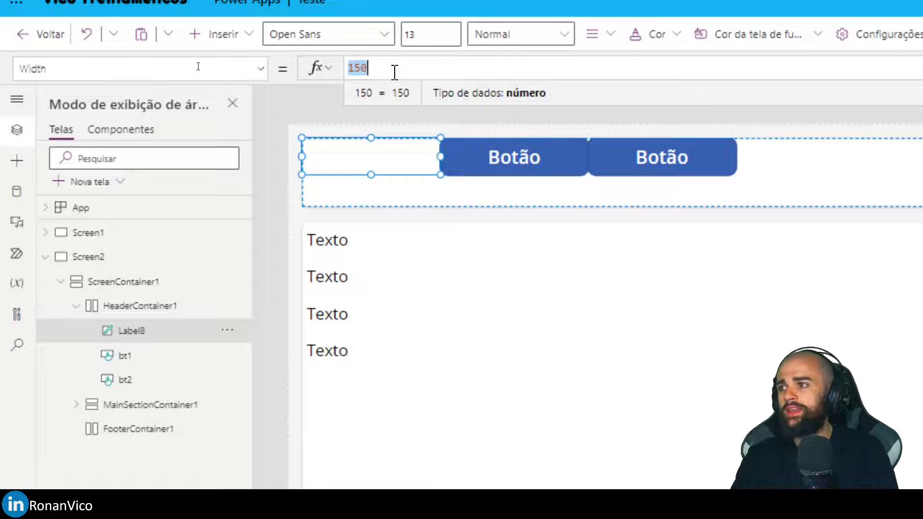
pyautogui.write('15')
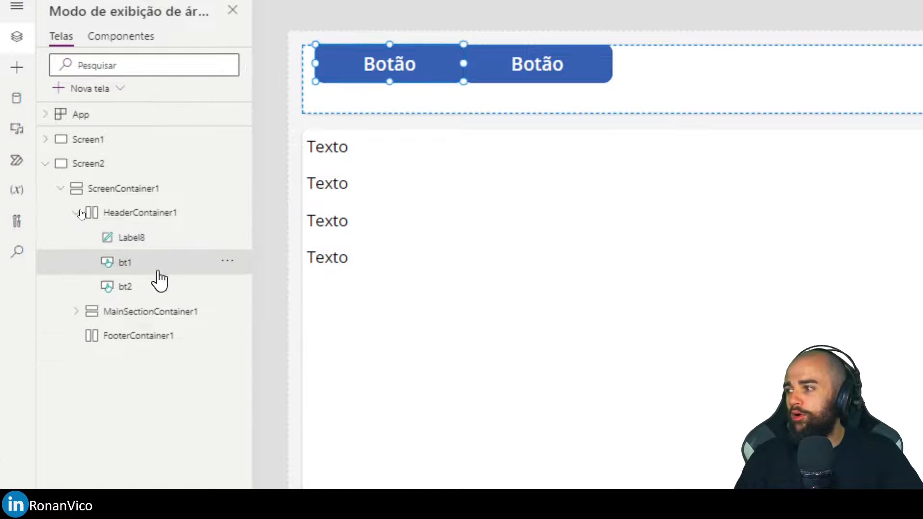
# Duplicate the blank spacer label and reorder the copy one place to the left, between bt1 and bt2.
pyautogui.hotkey('ctrl', 'c')
pyautogui.hotkey('ctrl', 'v')
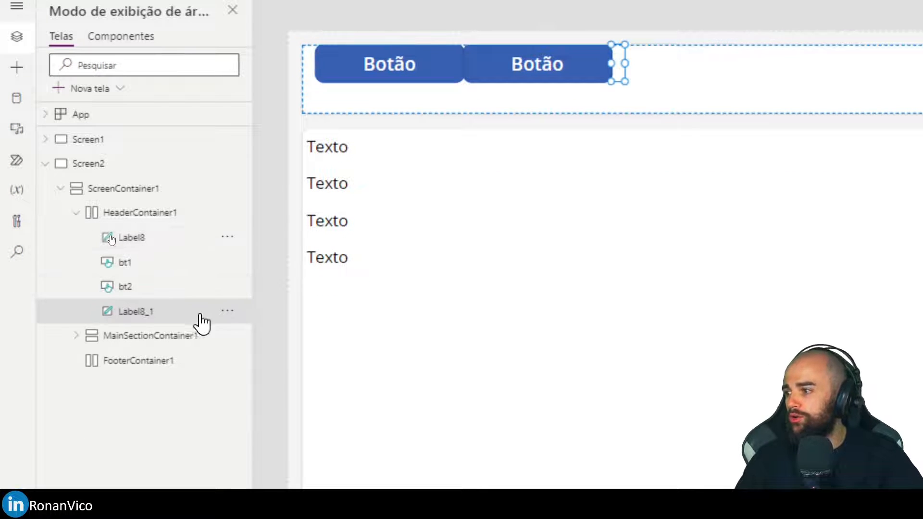
pyautogui.click(227, 311)
pyautogui.moveTo(281, 344)
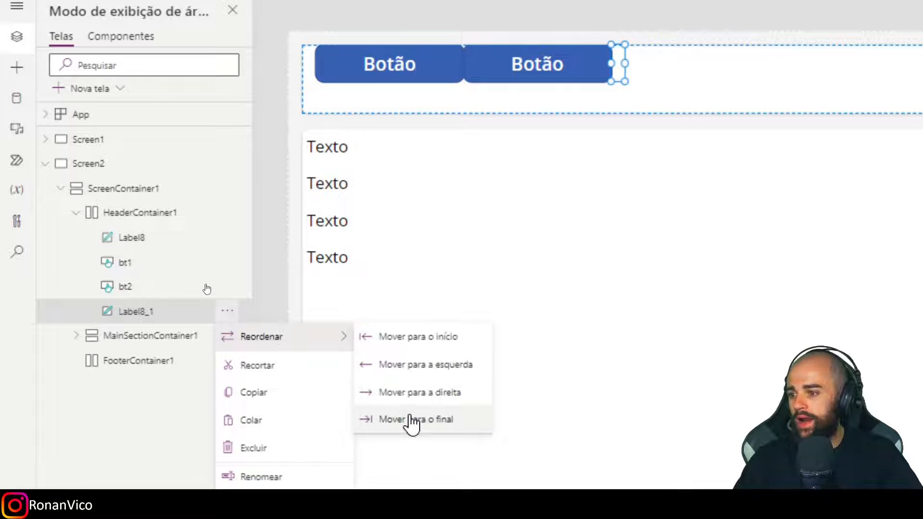
pyautogui.click(407, 364)
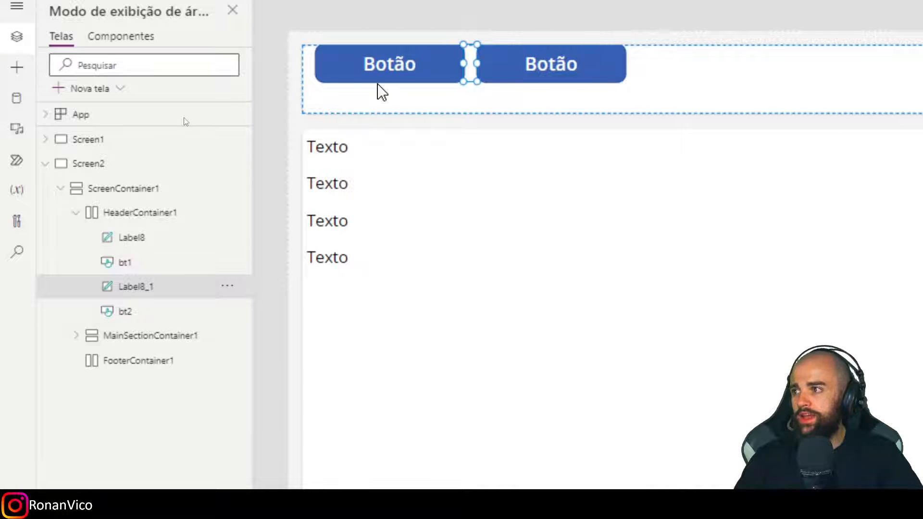
pyautogui.click(309, 64)
pyautogui.click(471, 63)
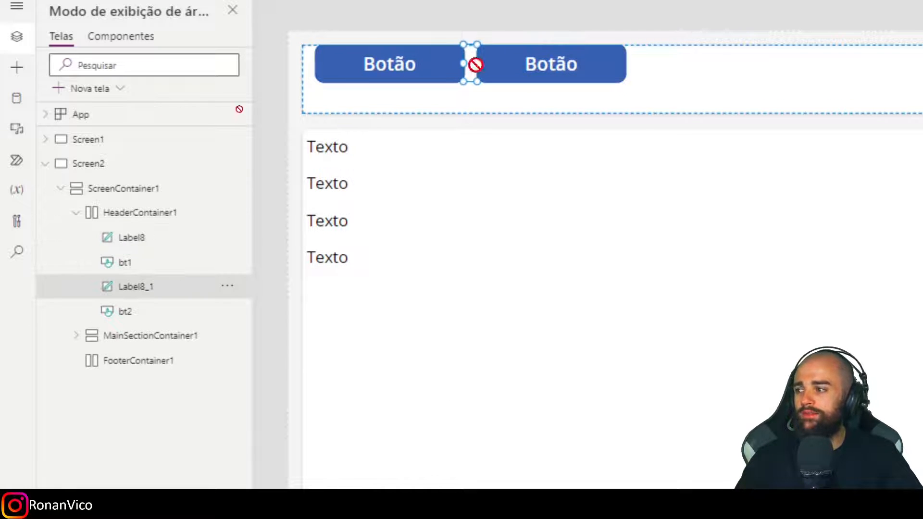
pyautogui.doubleClick(162, 287)
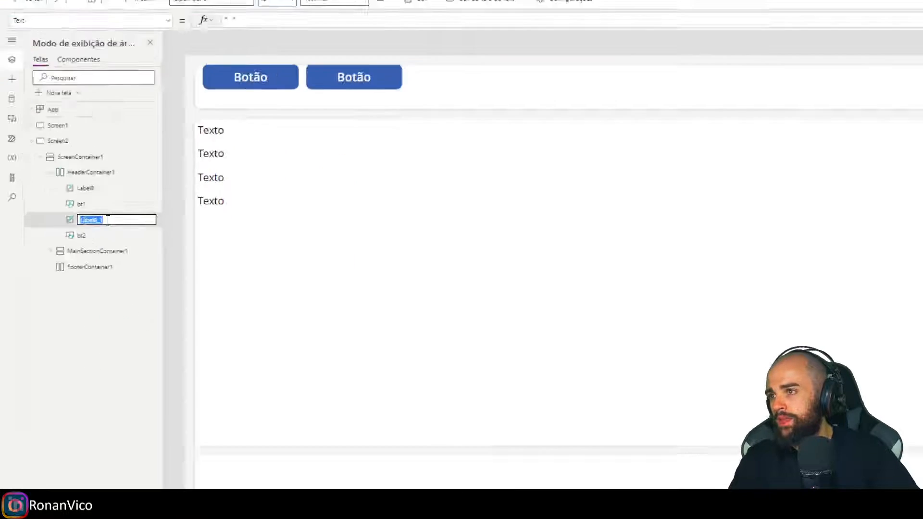
pyautogui.press('Escape')
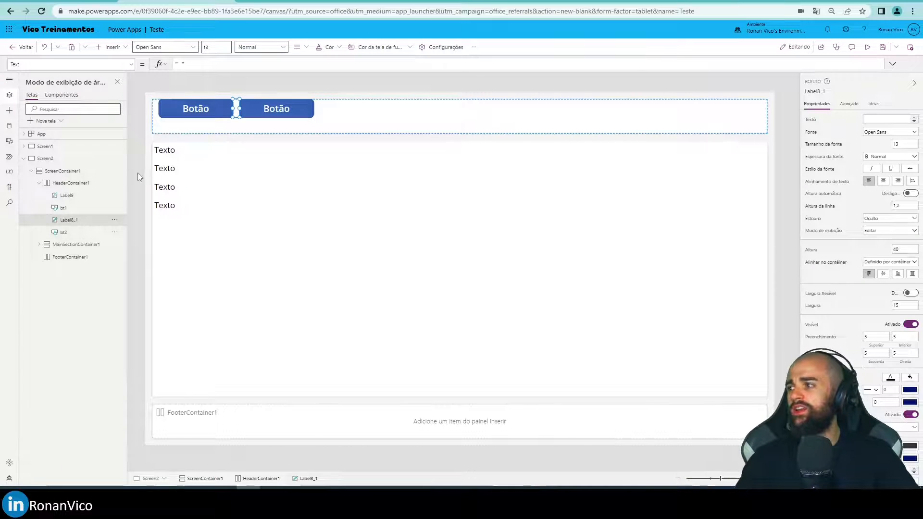
# Preview the spacing of the header buttons at phone size and go back to the editor.
pyautogui.press('F5')
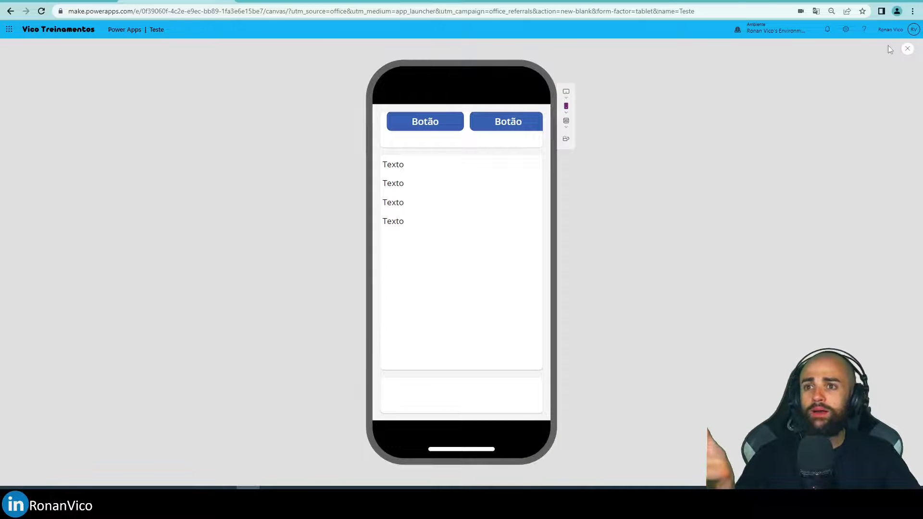
pyautogui.click(906, 50)
pyautogui.click(531, 289)
# Bring up the Width property of bt1 and turn on its flexible width (Largura flexível).
pyautogui.click(210, 114)
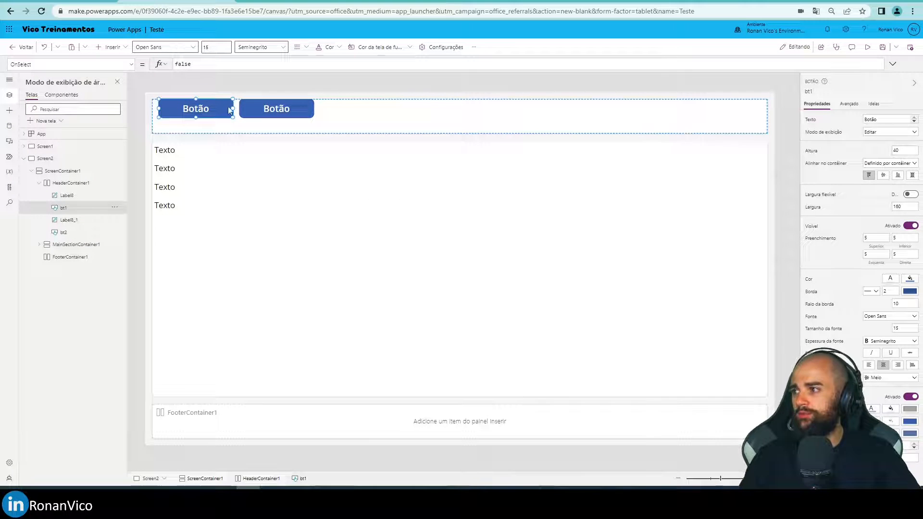
pyautogui.click(71, 63)
pyautogui.write('w')
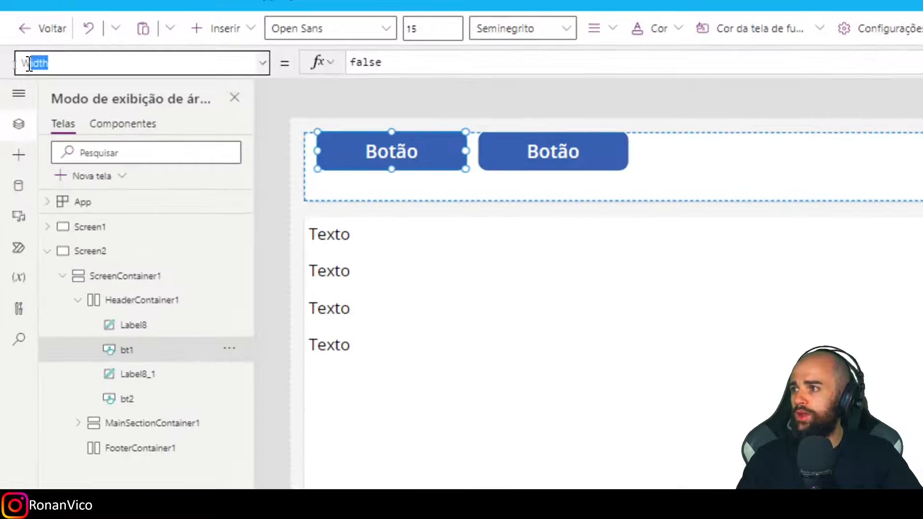
pyautogui.press('Return')
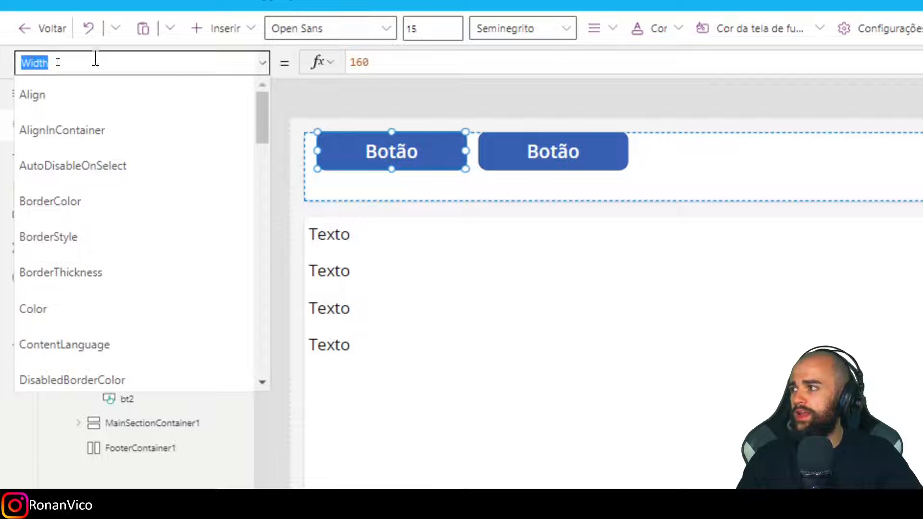
pyautogui.click(477, 66)
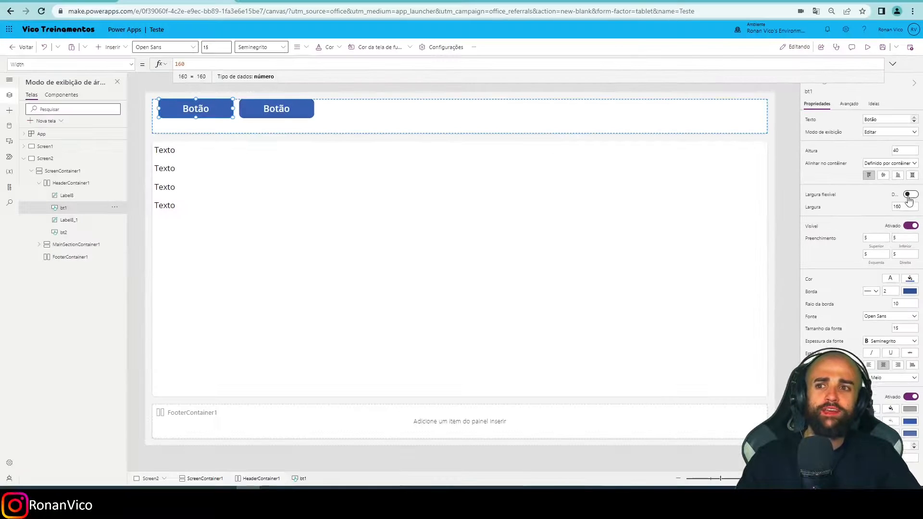
pyautogui.click(908, 195)
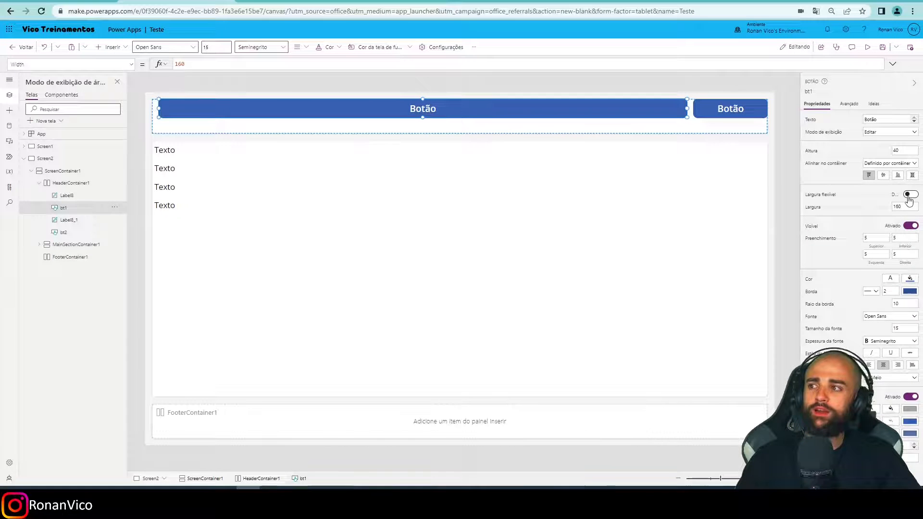
# Turn on flexible width (Largura flexível) for bt2, check the header in the phone preview, and return to the editor.
pyautogui.click(757, 114)
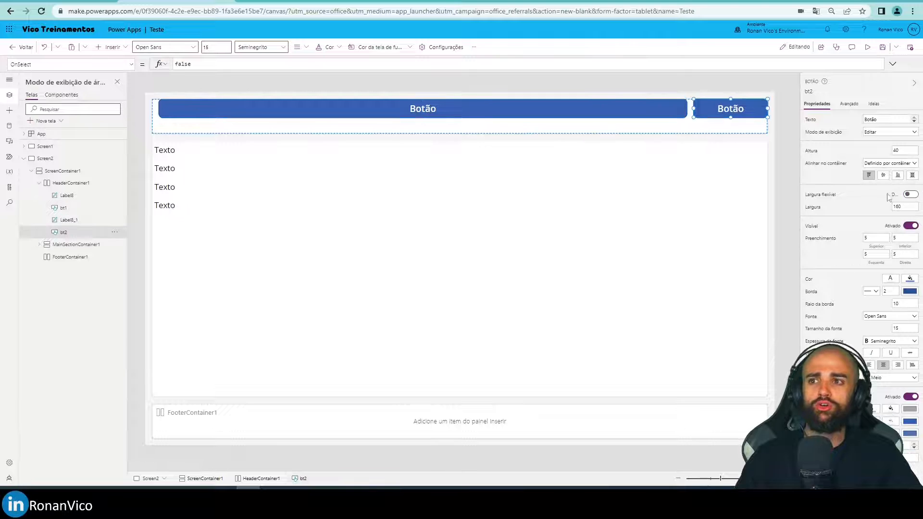
pyautogui.click(908, 194)
pyautogui.click(788, 160)
pyautogui.press('F5')
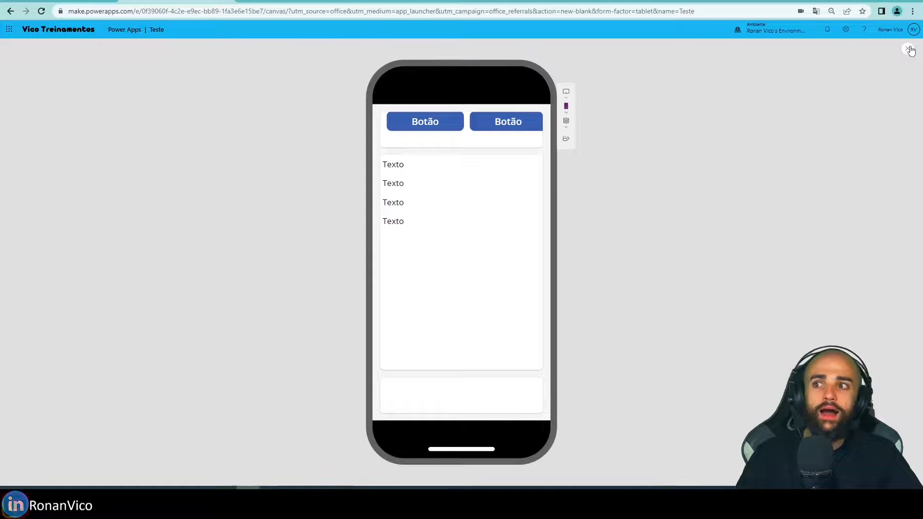
pyautogui.click(907, 48)
pyautogui.click(542, 292)
# Set the Width property of the first header spacer label, Label8, to 0.
pyautogui.click(673, 125)
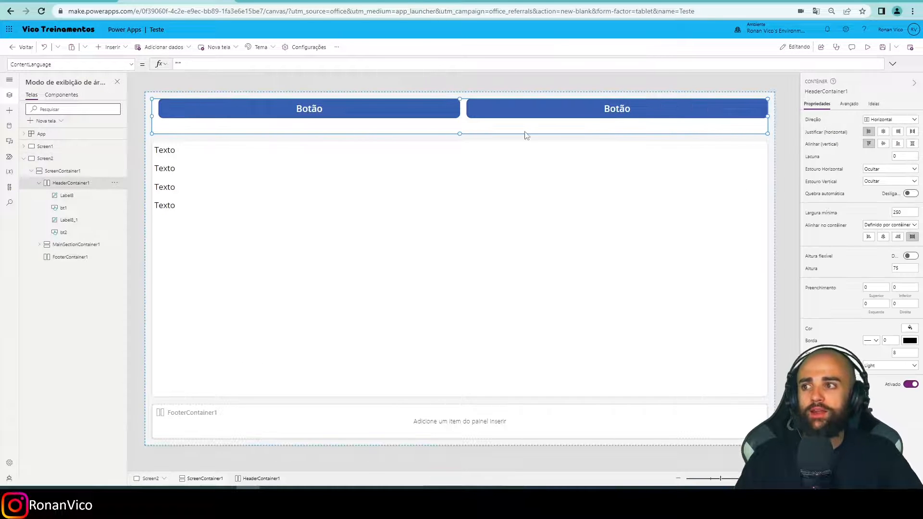
pyautogui.click(461, 109)
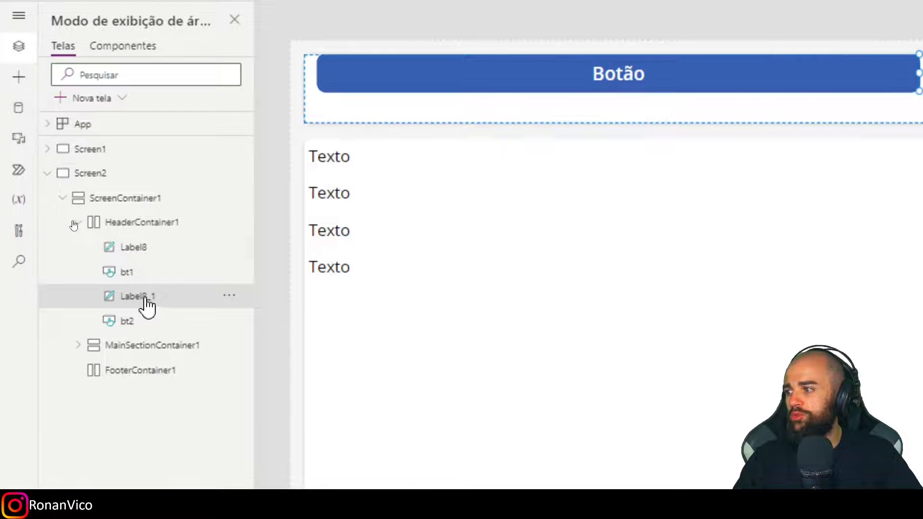
pyautogui.click(149, 247)
pyautogui.click(120, 122)
pyautogui.doubleClick(364, 122)
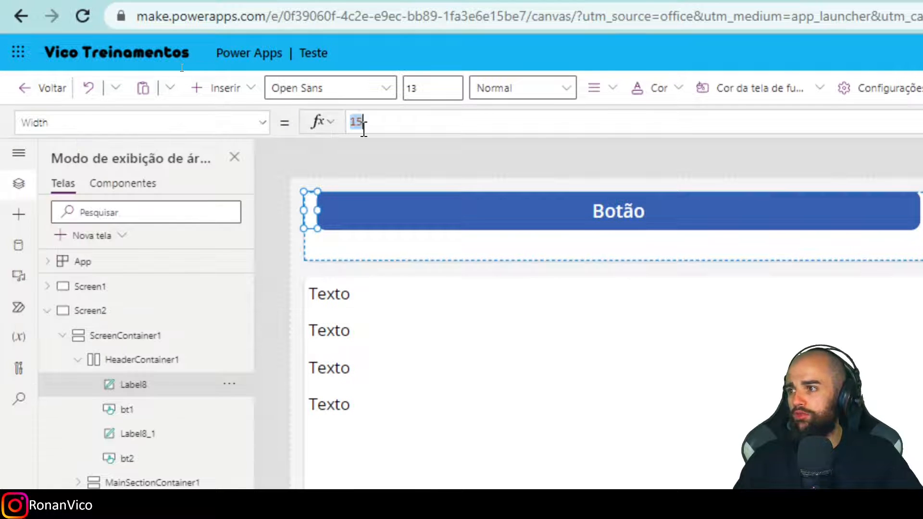
pyautogui.click(364, 128)
pyautogui.doubleClick(366, 127)
pyautogui.click(367, 128)
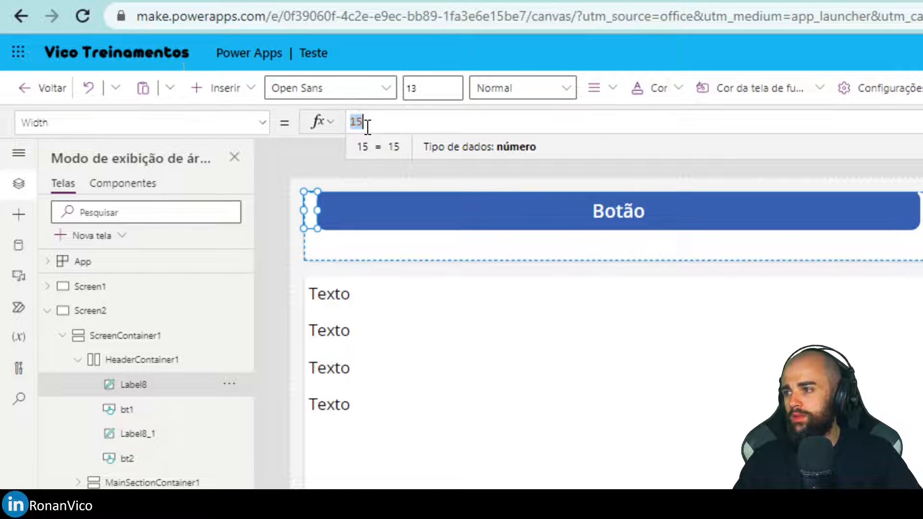
pyautogui.write('5')
pyautogui.press('BackSpace')
pyautogui.write('0')
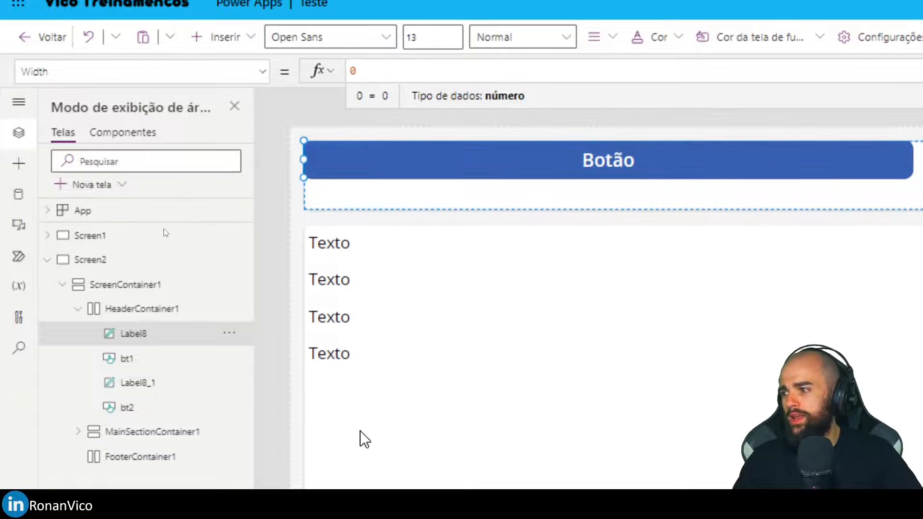
# Set the Width property of Label8_1, the spacer between the two header buttons, to 5.
pyautogui.click(137, 382)
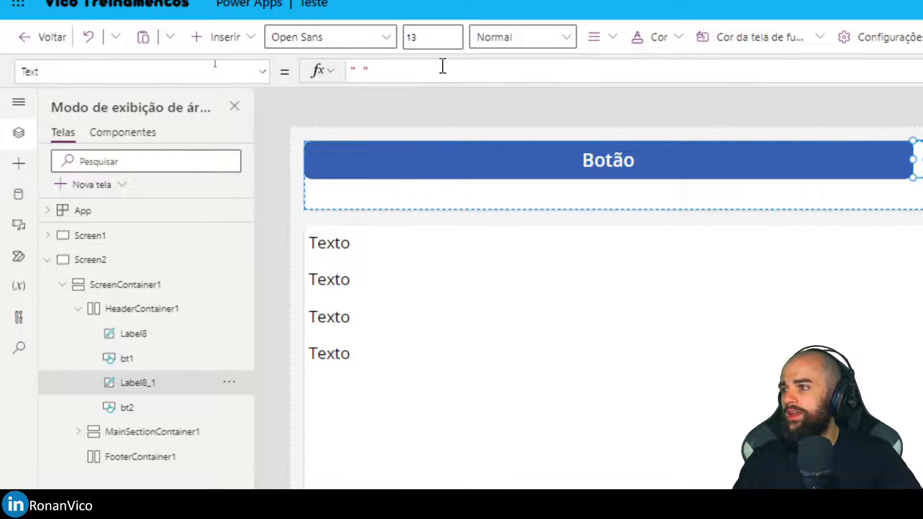
pyautogui.click(151, 75)
pyautogui.write('Width')
pyautogui.press('Tab')
pyautogui.doubleClick(359, 76)
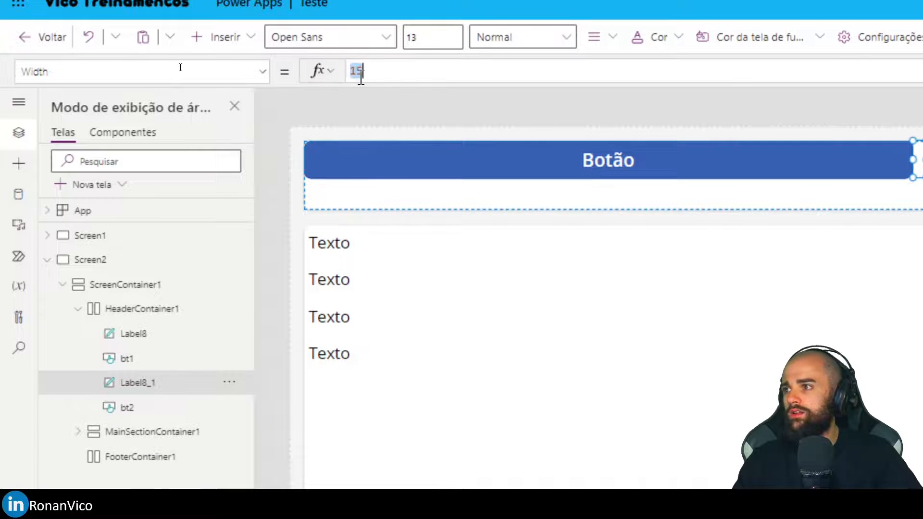
pyautogui.write('5')
# Preview the two flexible header buttons at phone size and go back to the editor.
pyautogui.press('F5')
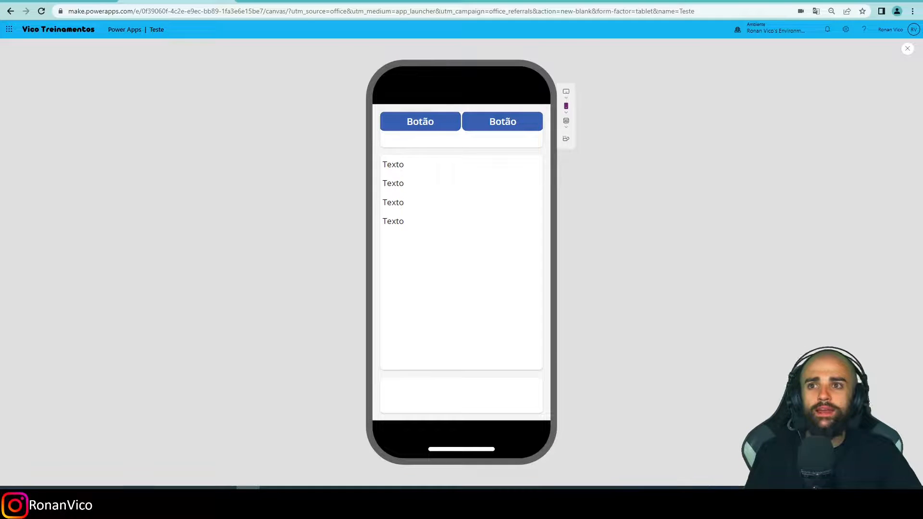
pyautogui.click(907, 51)
pyautogui.click(532, 289)
pyautogui.click(564, 109)
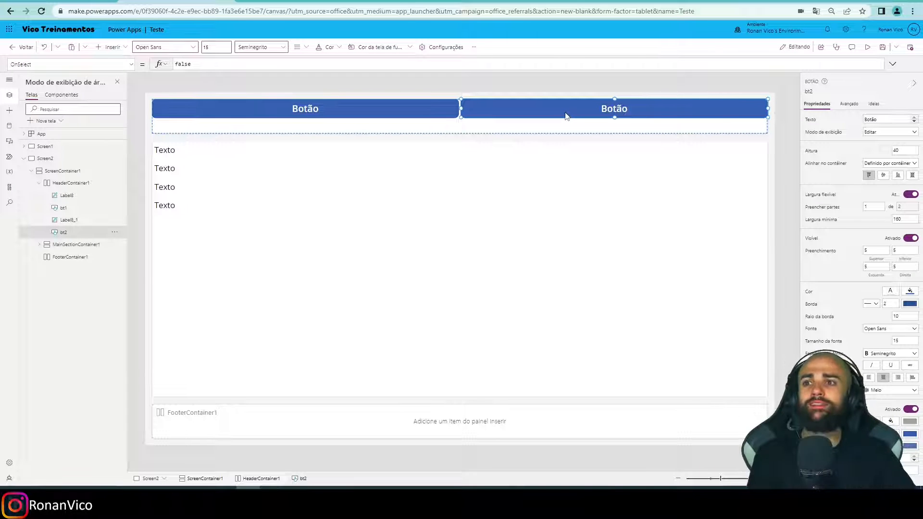
pyautogui.click(780, 175)
pyautogui.press('F5')
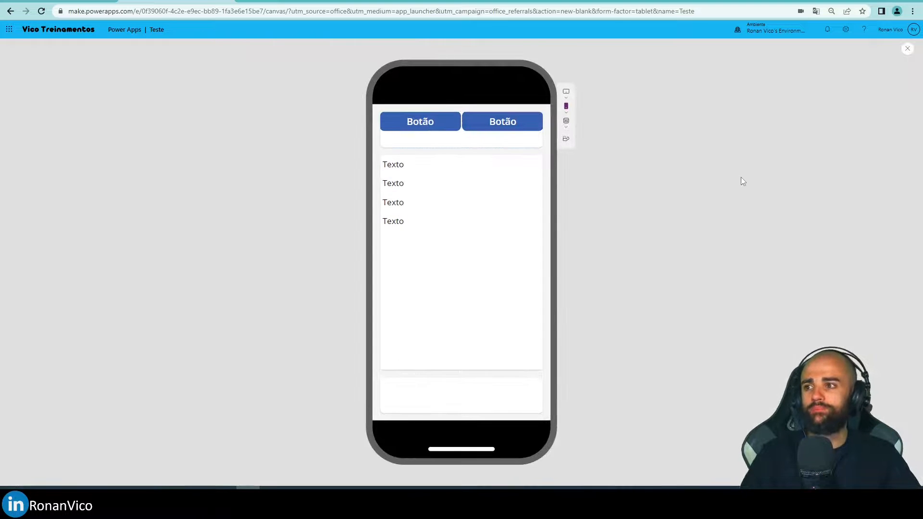
pyautogui.press('Escape')
pyautogui.click(533, 294)
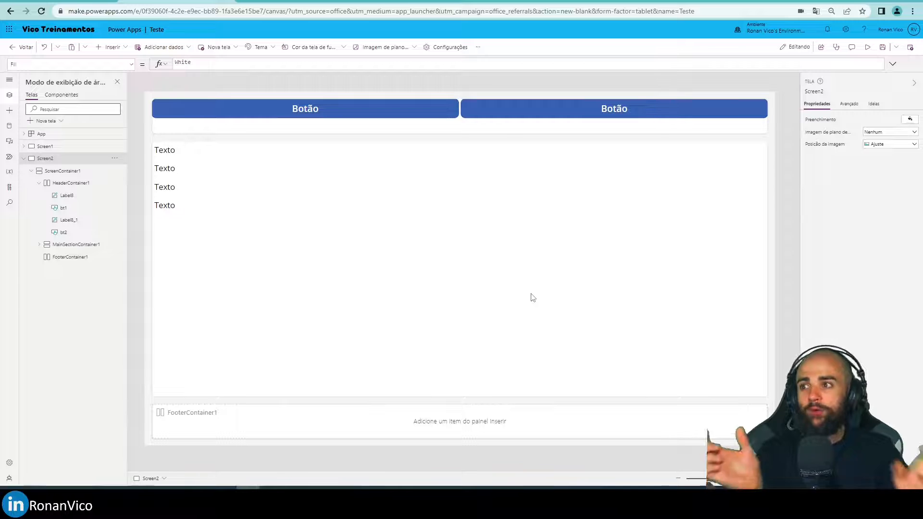
# Review the spacer between the buttons and the set of controls nested in the header container.
pyautogui.click(460, 106)
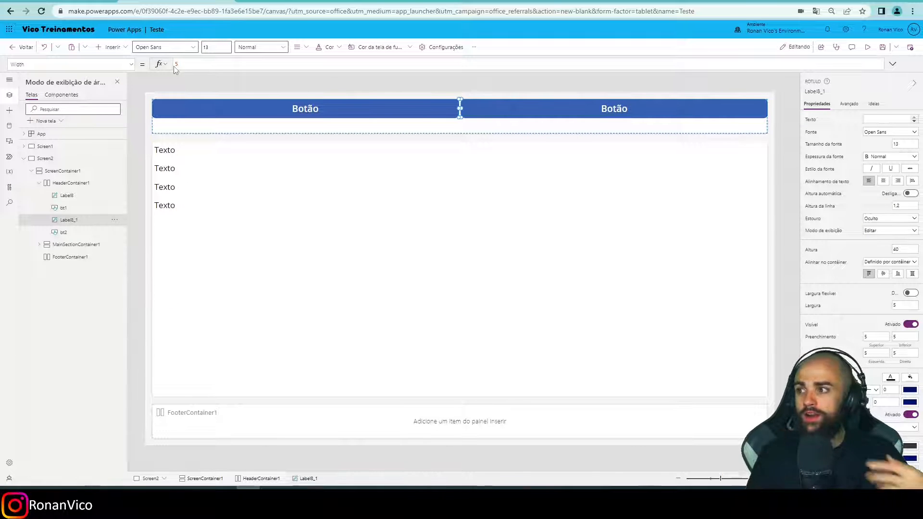
pyautogui.hotkey('ctrl', 'a')
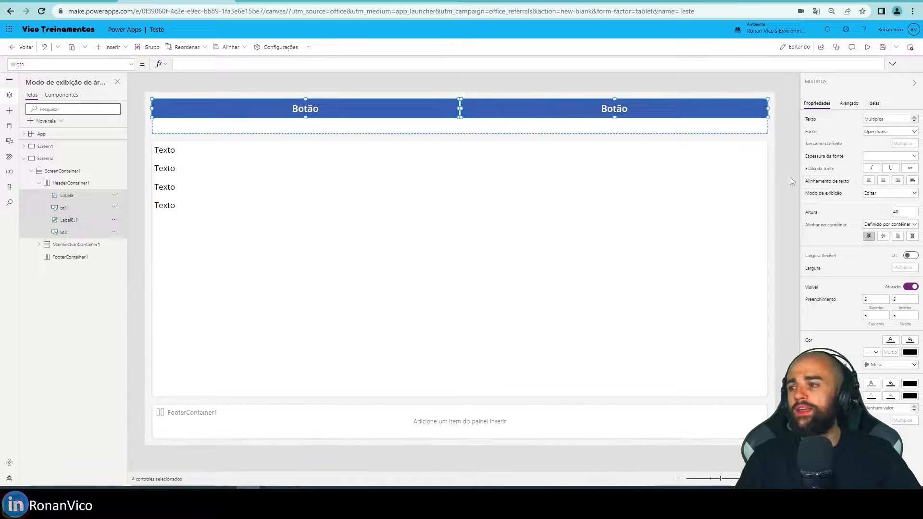
pyautogui.click(64, 184)
pyautogui.click(65, 196)
pyautogui.keyDown('ctrl'); pyautogui.click(66, 208); pyautogui.keyUp('ctrl')
pyautogui.keyDown('ctrl'); pyautogui.click(68, 219); pyautogui.keyUp('ctrl')
pyautogui.keyDown('ctrl'); pyautogui.click(67, 231); pyautogui.keyUp('ctrl')
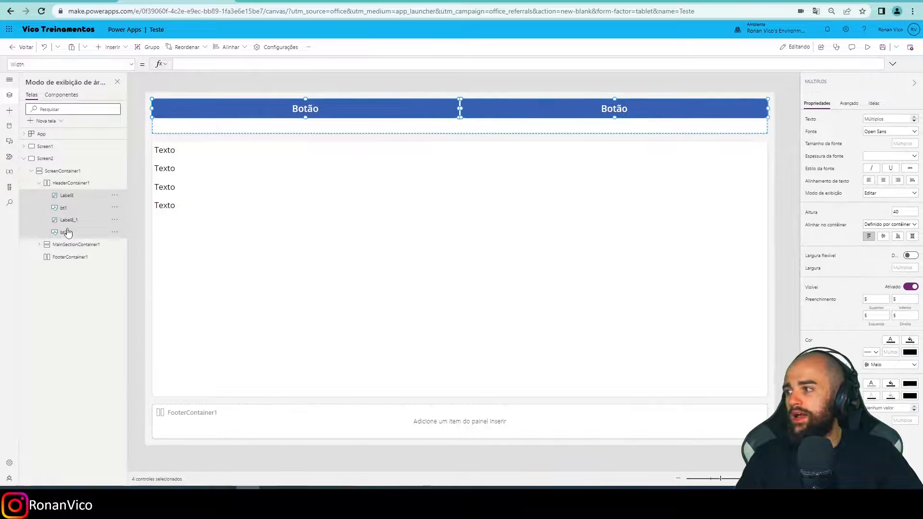
pyautogui.click(62, 194)
# Centre the header container's items vertically, check the result in the phone preview, and return to the editor.
pyautogui.click(66, 184)
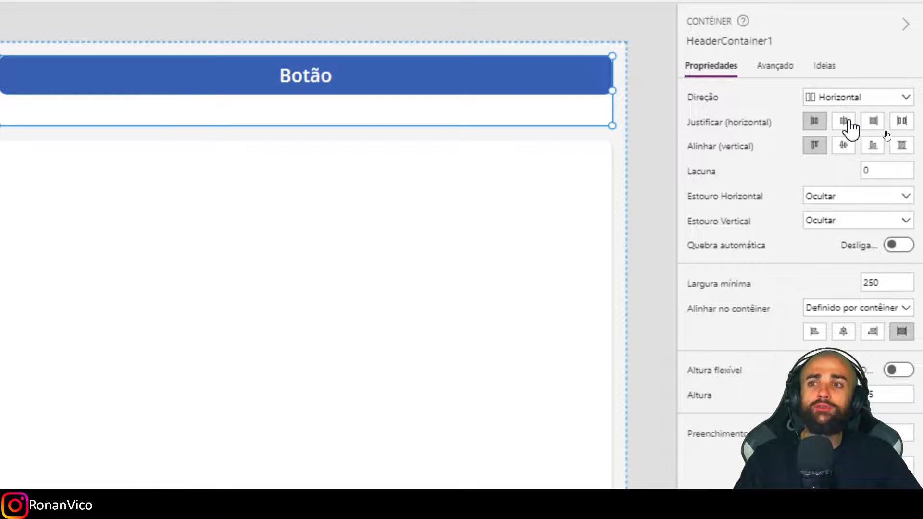
pyautogui.click(846, 147)
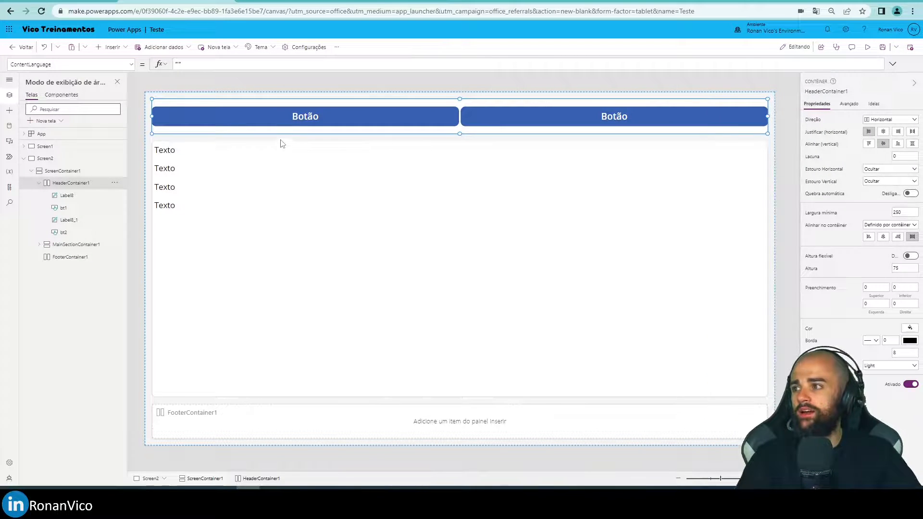
pyautogui.click(241, 112)
pyautogui.press('F5')
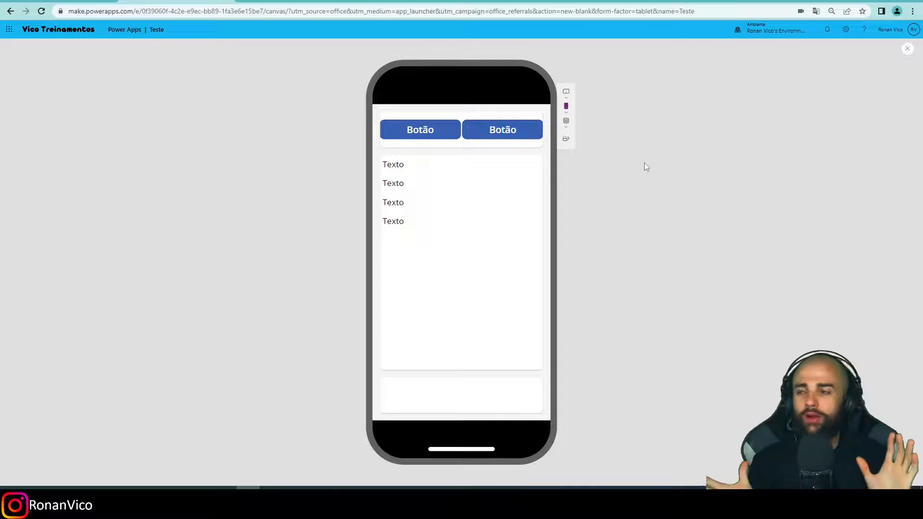
pyautogui.click(906, 49)
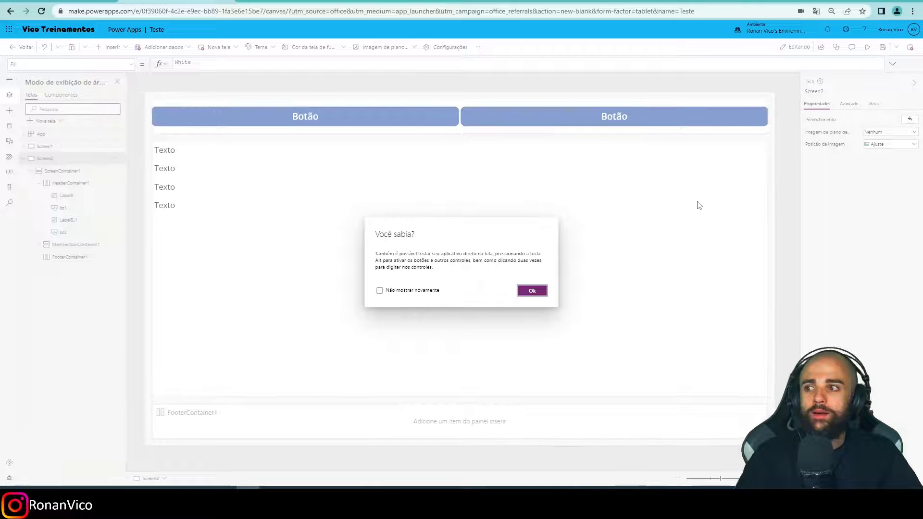
pyautogui.click(528, 290)
# Examine how HeaderContainer1 holds its labels and buttons in the tree and on the canvas.
pyautogui.click(72, 183)
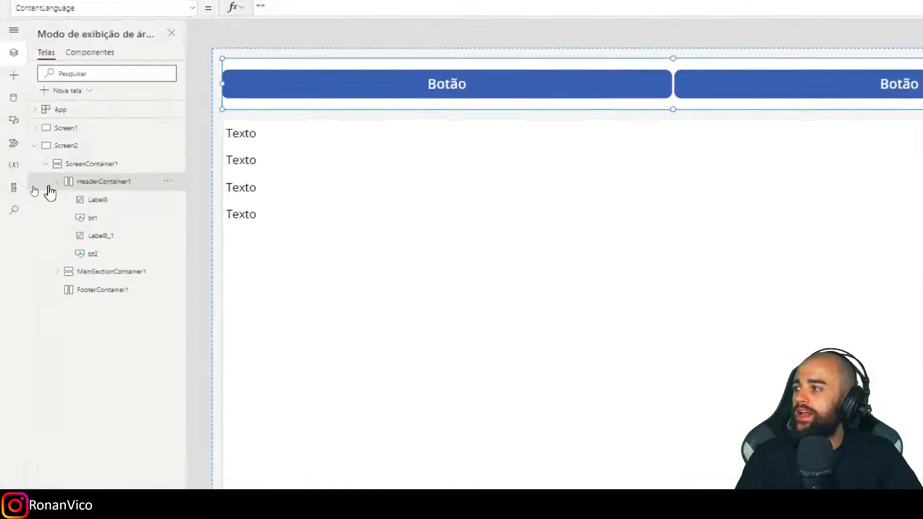
pyautogui.click(39, 185)
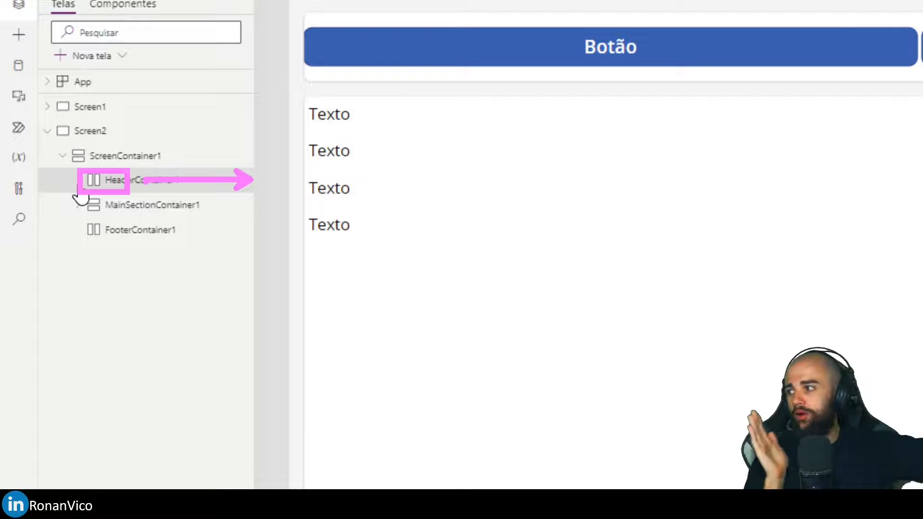
pyautogui.click(79, 187)
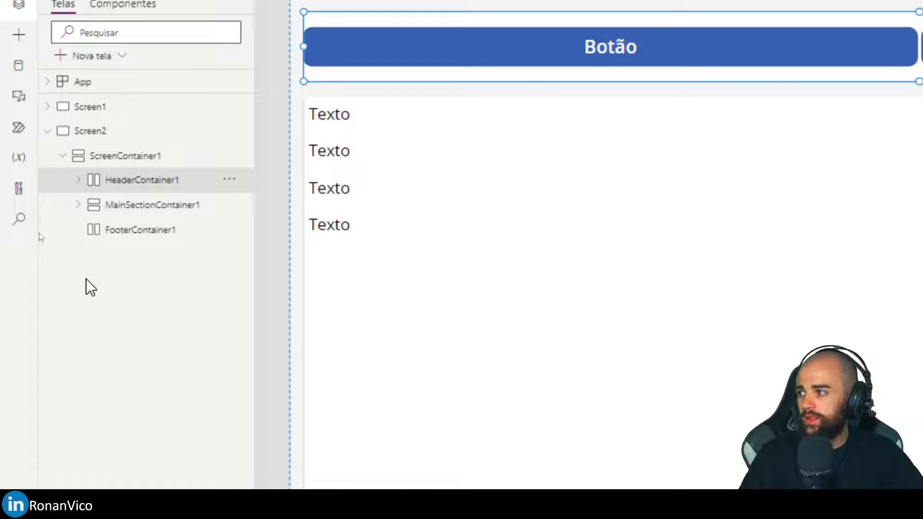
pyautogui.click(78, 181)
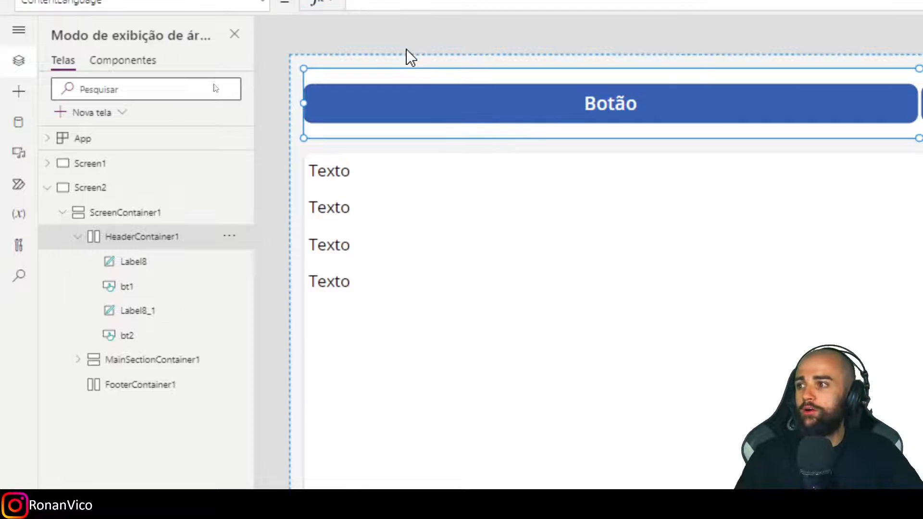
pyautogui.click(127, 272)
pyautogui.click(162, 318)
pyautogui.click(165, 347)
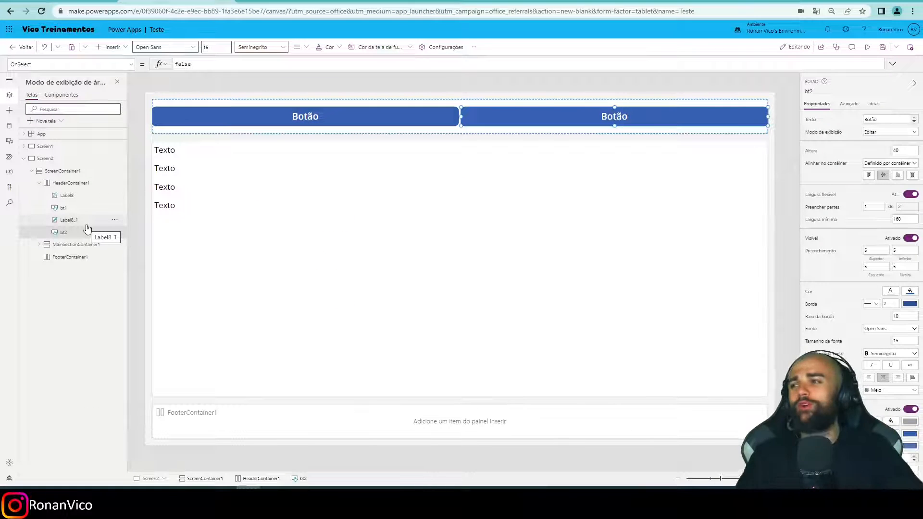
pyautogui.click(378, 137)
pyautogui.click(315, 123)
pyautogui.click(69, 184)
pyautogui.click(70, 196)
pyautogui.click(71, 208)
pyautogui.click(73, 220)
pyautogui.click(73, 233)
pyautogui.click(74, 221)
# Delete all the buttons and spacer labels from HeaderContainer1, leaving the container empty.
pyautogui.click(323, 123)
pyautogui.click(327, 123)
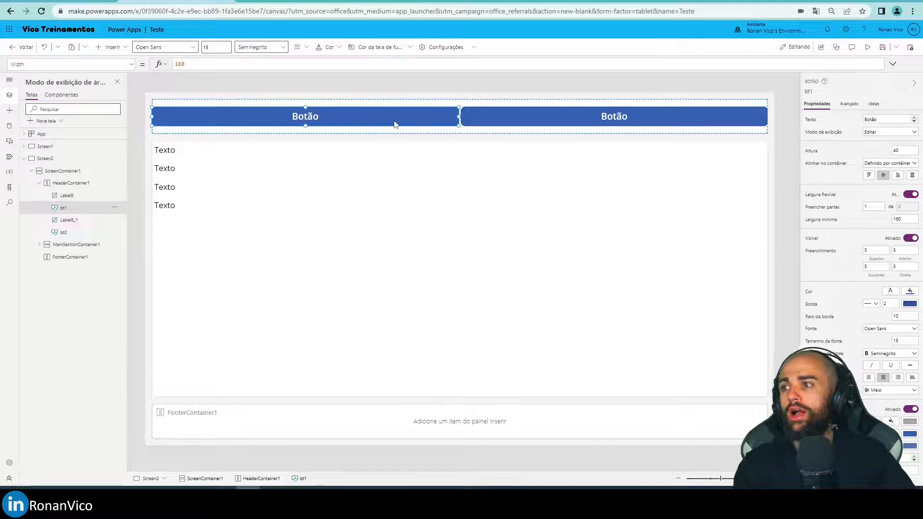
pyautogui.press('Delete')
pyautogui.press('Delete')
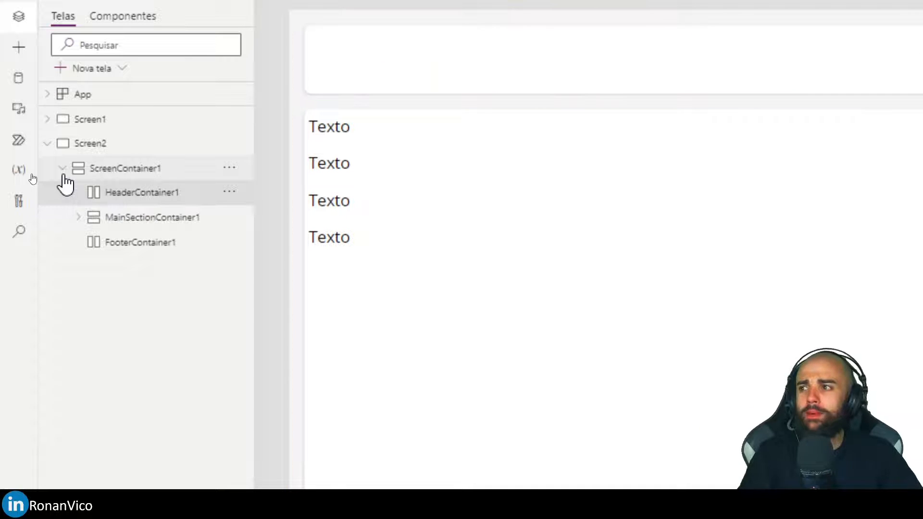
pyautogui.moveTo(329, 32); pyautogui.dragTo(386, 32)
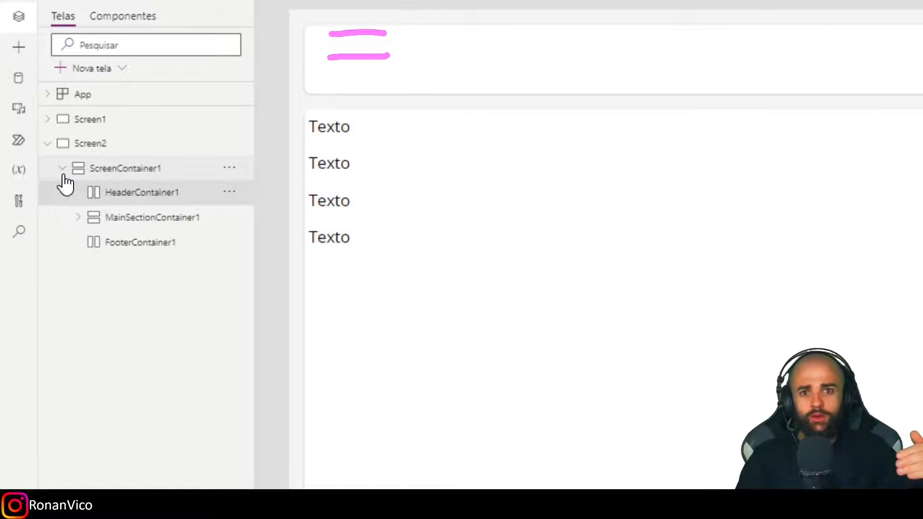
pyautogui.press('Escape')
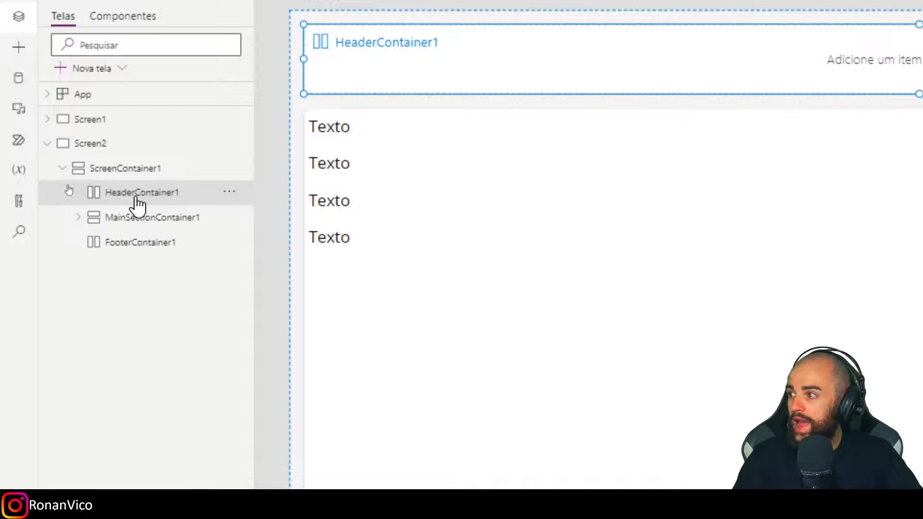
# Insert a vertical container (Contêiner vertical) from the Layout controls into HeaderContainer1.
pyautogui.hotkey('ctrl', '4')
pyautogui.click(112, 47)
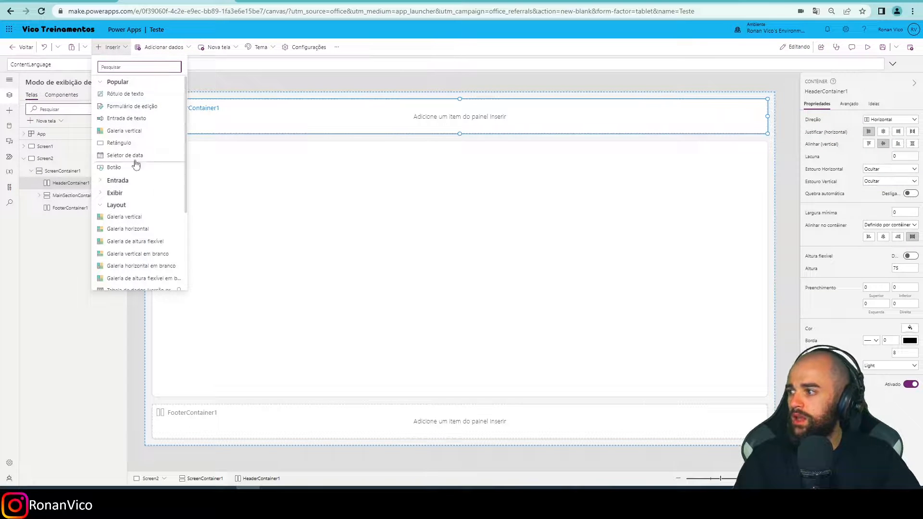
pyautogui.click(116, 207)
pyautogui.click(115, 205)
pyautogui.click(116, 205)
pyautogui.click(114, 194)
pyautogui.click(115, 194)
pyautogui.click(115, 206)
pyautogui.scroll(-2, 128, 244)
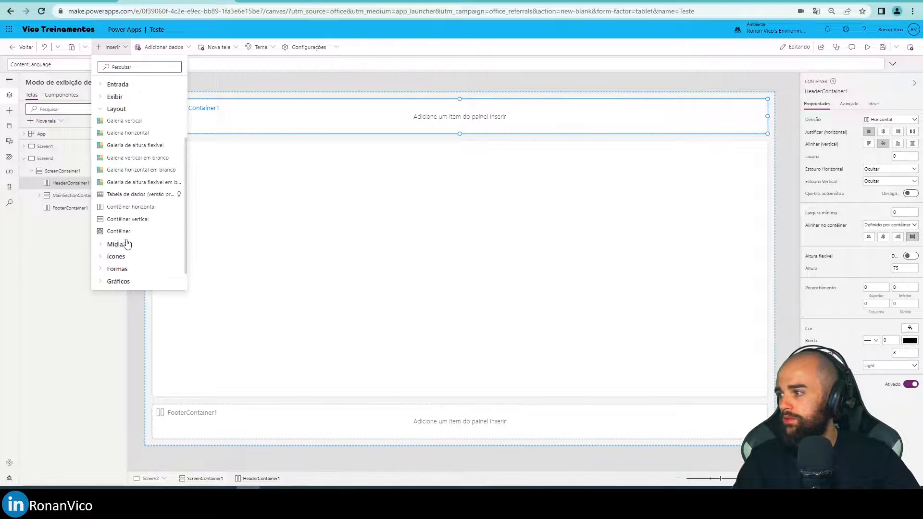
pyautogui.click(147, 222)
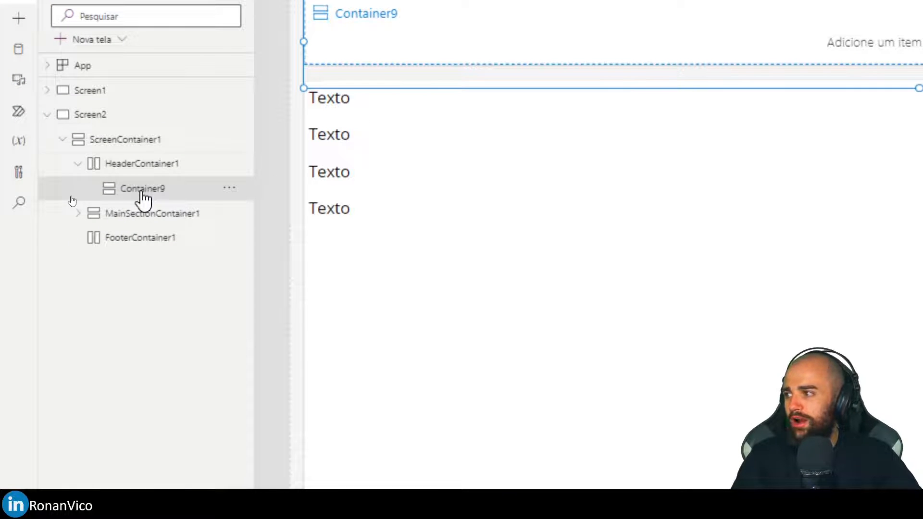
# Paste a copy of the vertical container into HeaderContainer1 and check the two side-by-side containers.
pyautogui.click(144, 167)
pyautogui.hotkey('ctrl', 'v')
pyautogui.click(790, 26)
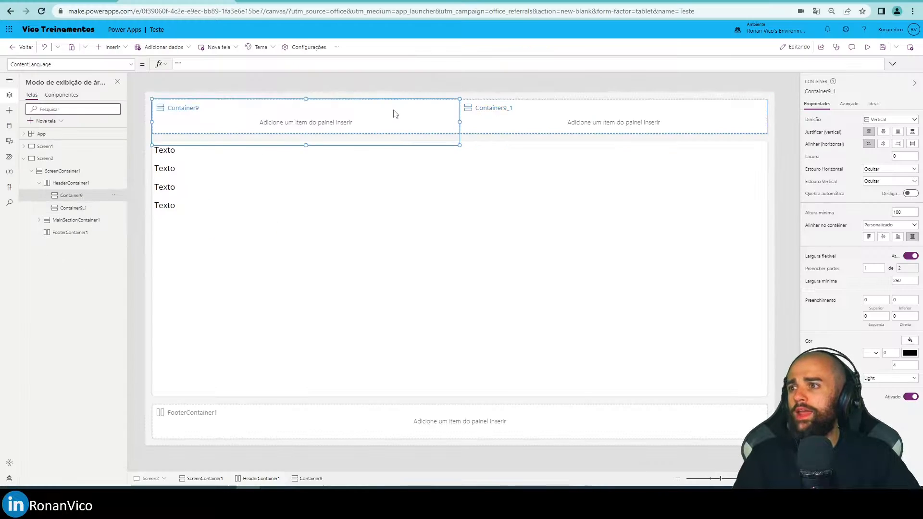
pyautogui.click(483, 119)
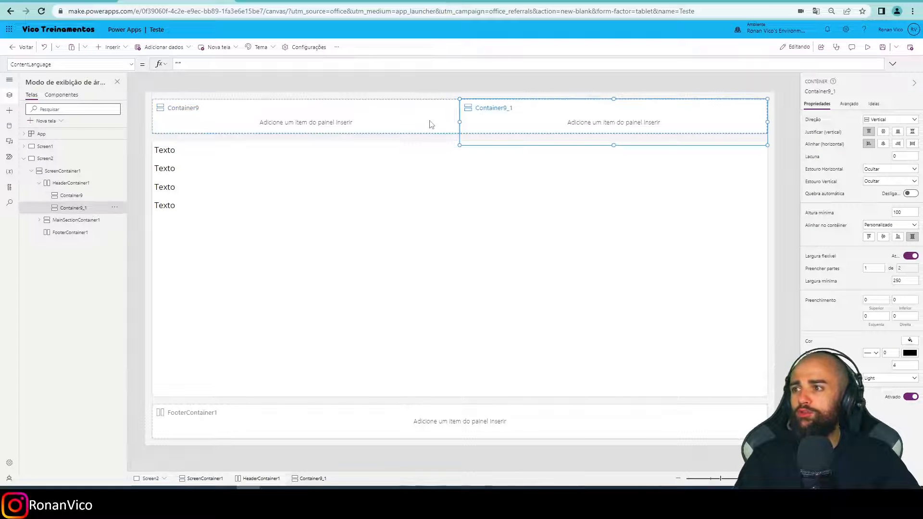
pyautogui.click(429, 121)
pyautogui.click(478, 121)
pyautogui.click(353, 123)
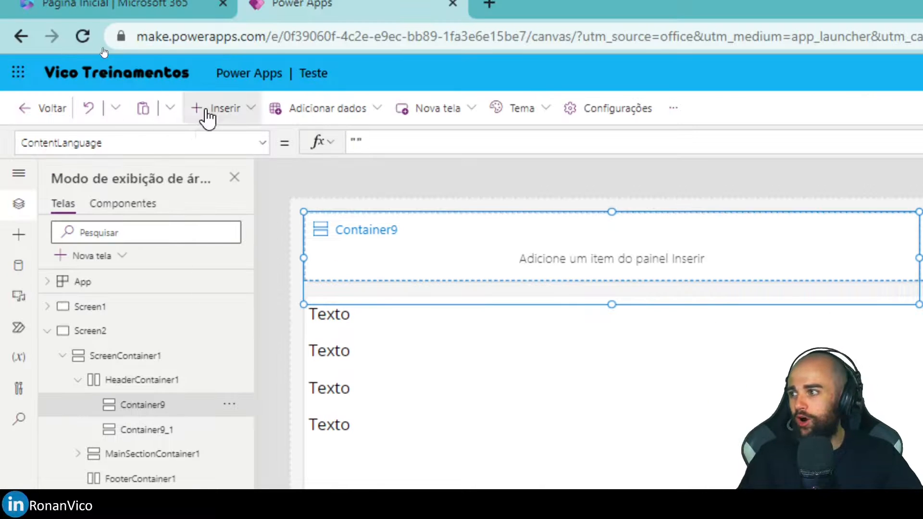
# Insert a text label and a button into Container9 in the header.
pyautogui.click(205, 109)
pyautogui.click(270, 200)
pyautogui.click(224, 108)
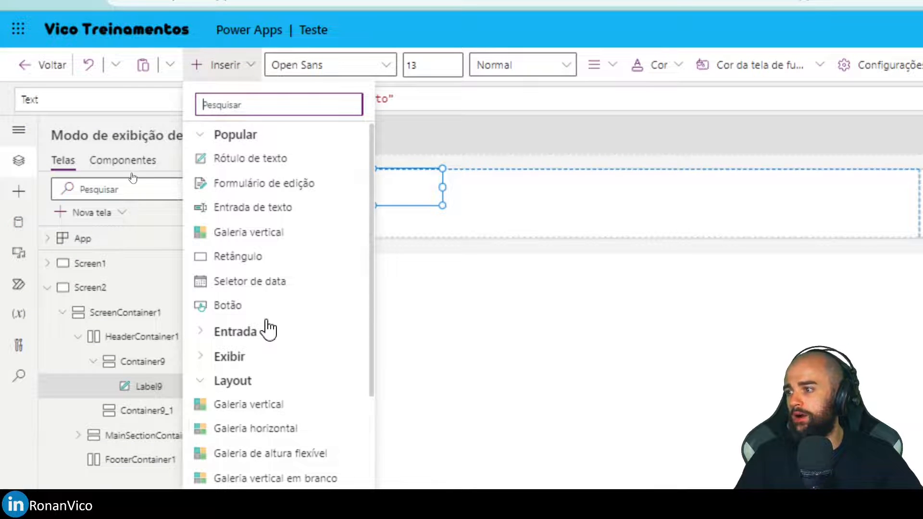
pyautogui.click(267, 312)
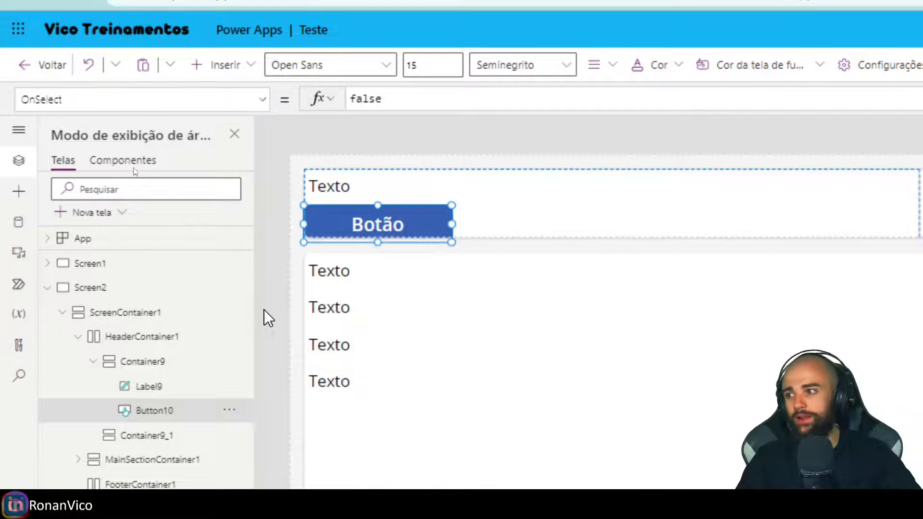
pyautogui.click(336, 201)
pyautogui.click(346, 230)
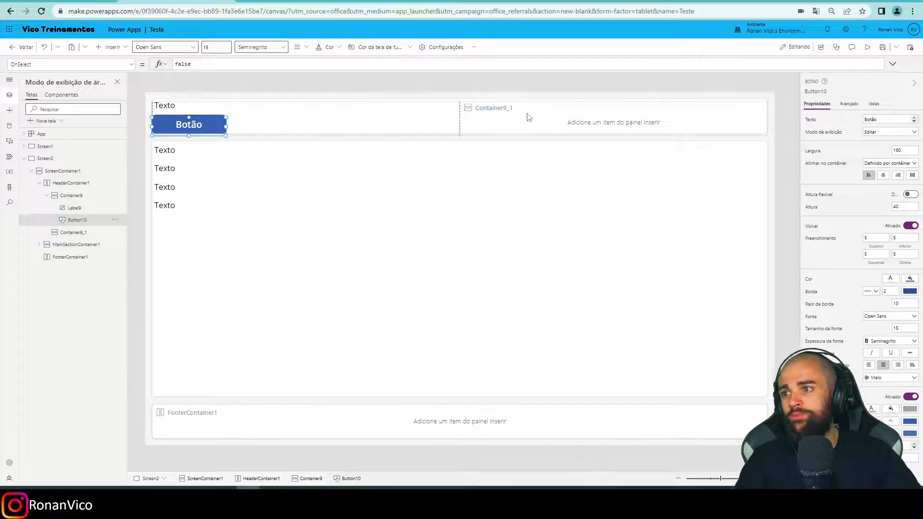
# Insert a text label and a button into Container9_1, matching the contents of the neighbouring container.
pyautogui.click(527, 117)
pyautogui.click(113, 48)
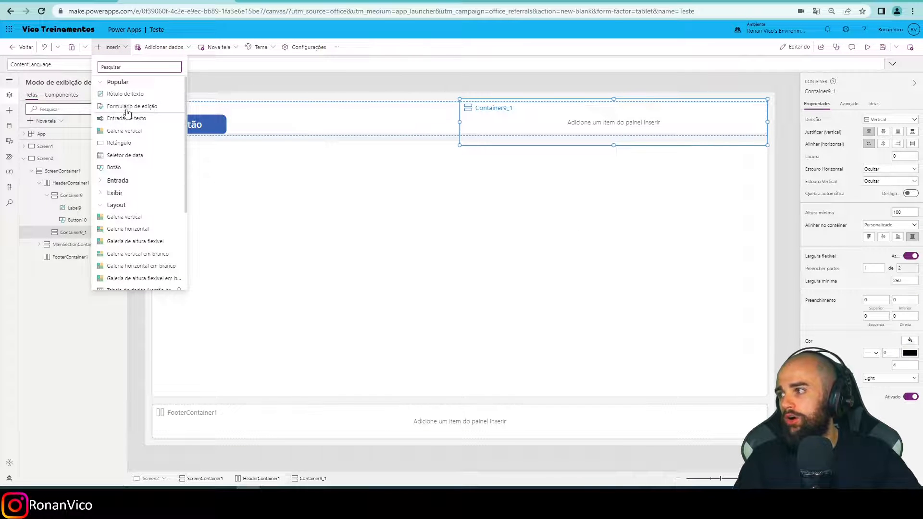
pyautogui.click(132, 95)
pyautogui.click(113, 47)
pyautogui.click(130, 107)
pyautogui.click(202, 127)
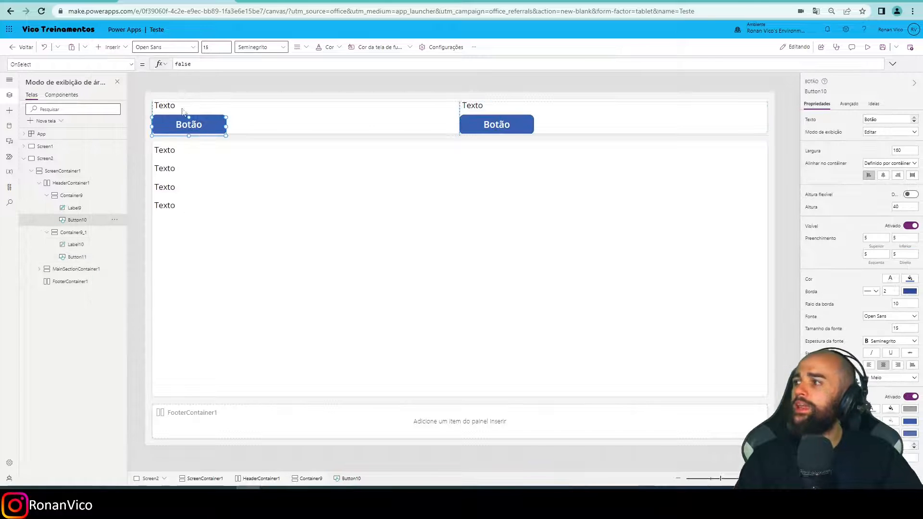
# Set the minimum height (Altura mínima) of Container9 and Container9_1 to 80.
pyautogui.click(283, 107)
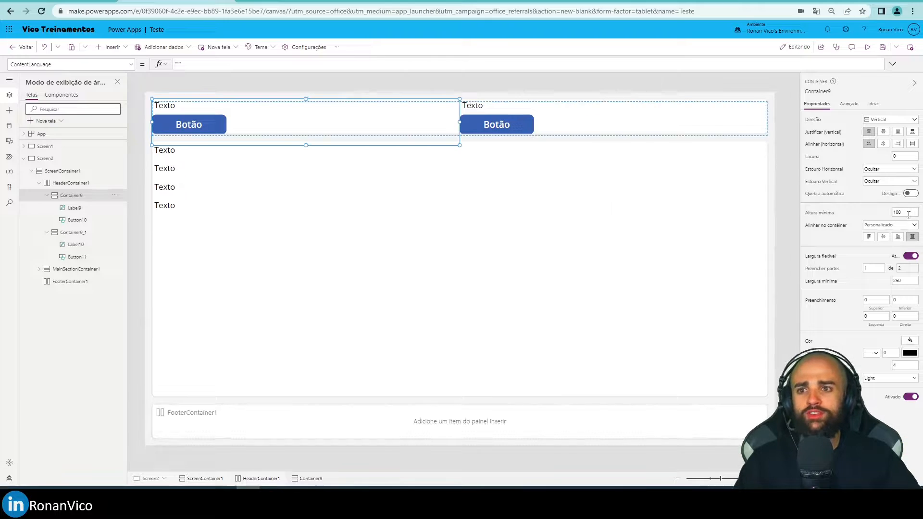
pyautogui.press('Return')
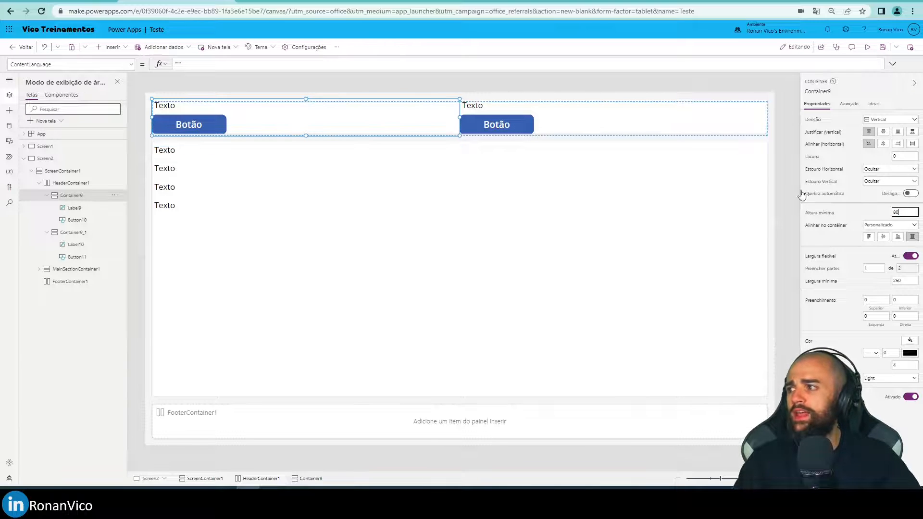
pyautogui.click(789, 200)
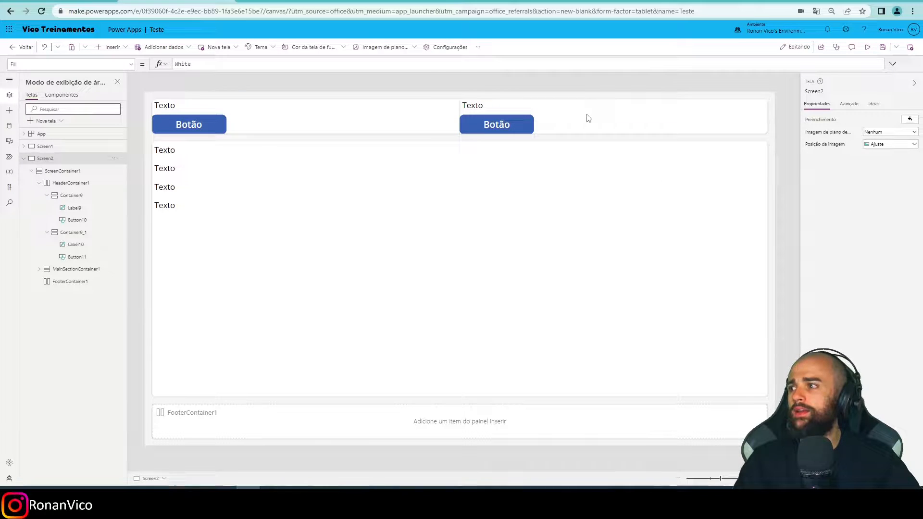
pyautogui.click(586, 117)
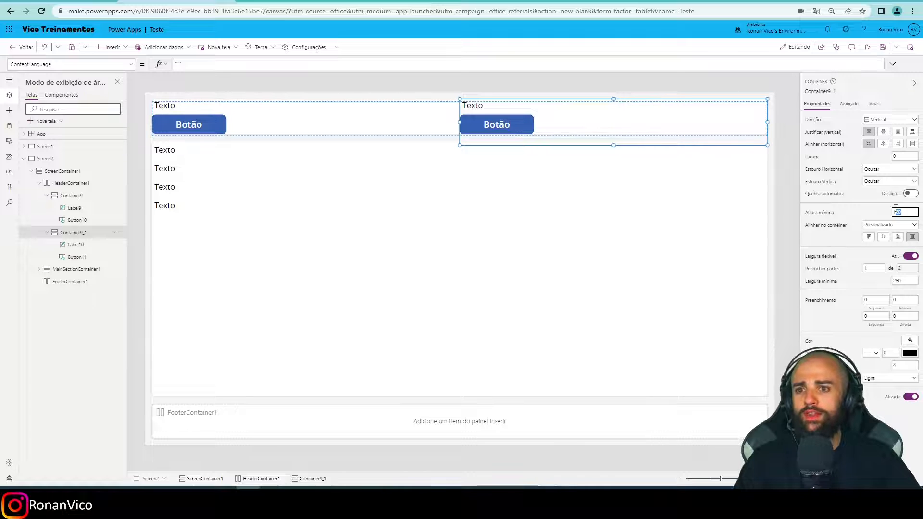
pyautogui.press('Return')
pyautogui.press('Return')
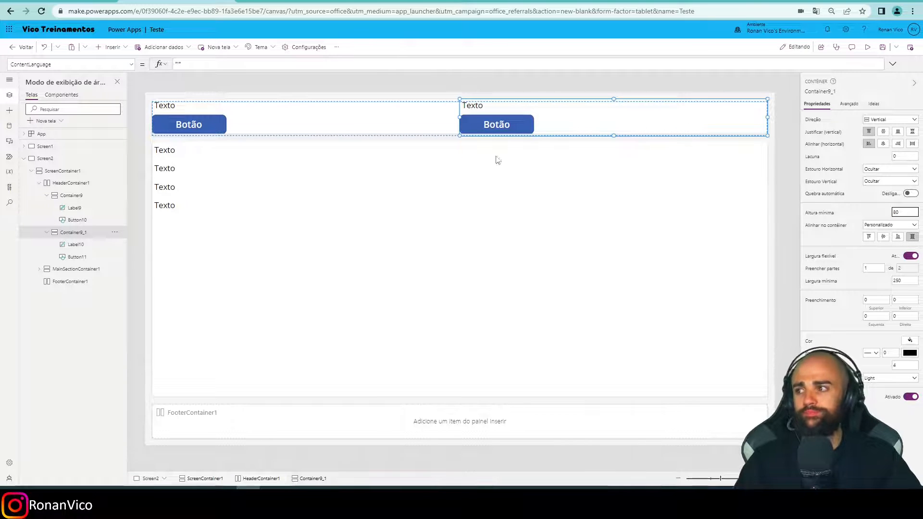
# Preview the header in the phone layout and check the minimum width (Largura mínima) setting of Container9.
pyautogui.click(350, 115)
pyautogui.press('F5')
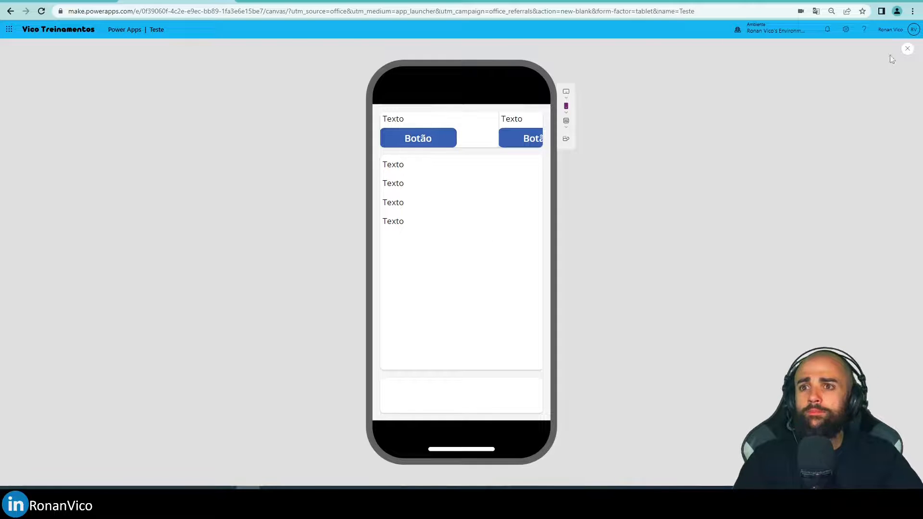
pyautogui.click(907, 52)
pyautogui.click(532, 291)
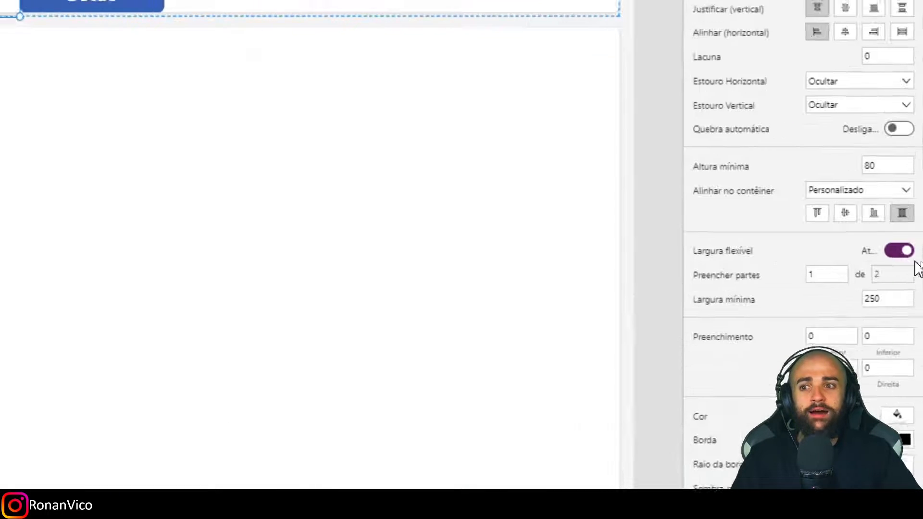
pyautogui.click(865, 299)
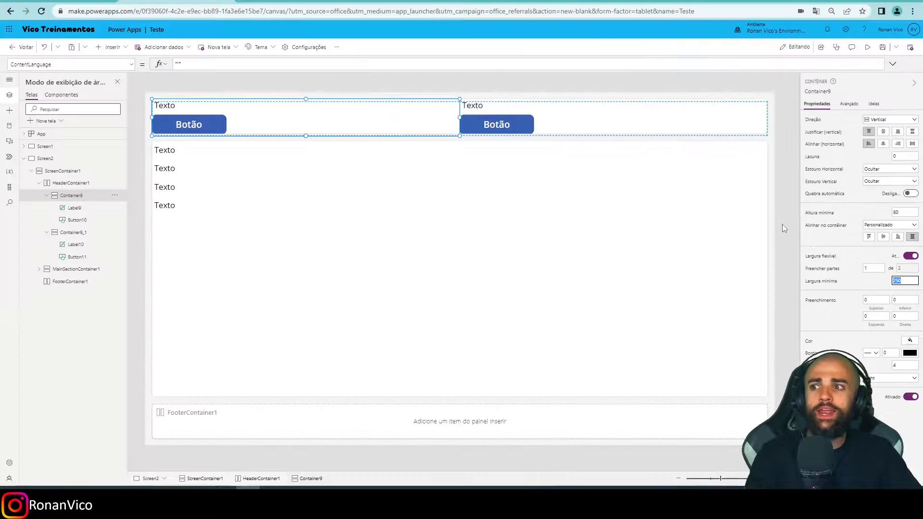
pyautogui.press('F5')
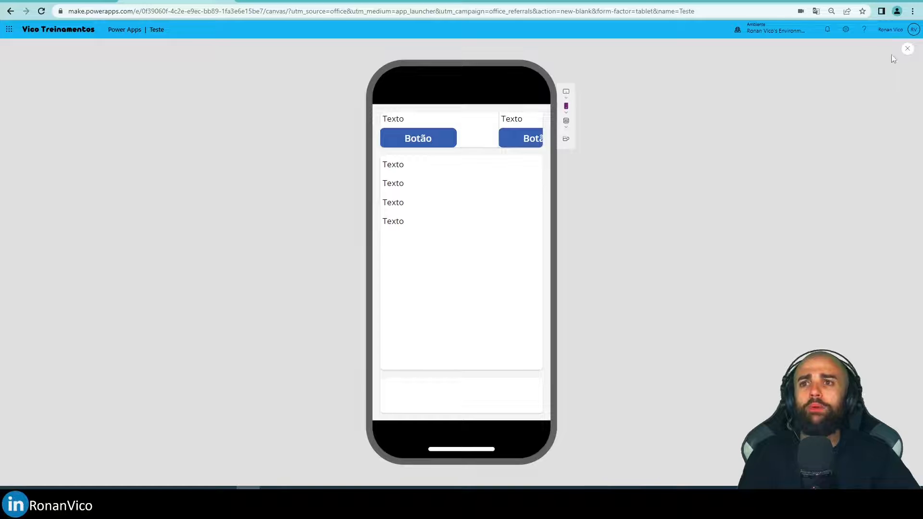
pyautogui.click(891, 53)
pyautogui.click(532, 291)
# Set the minimum width of Container9 to 150 and preview the header in the phone layout.
pyautogui.click(372, 120)
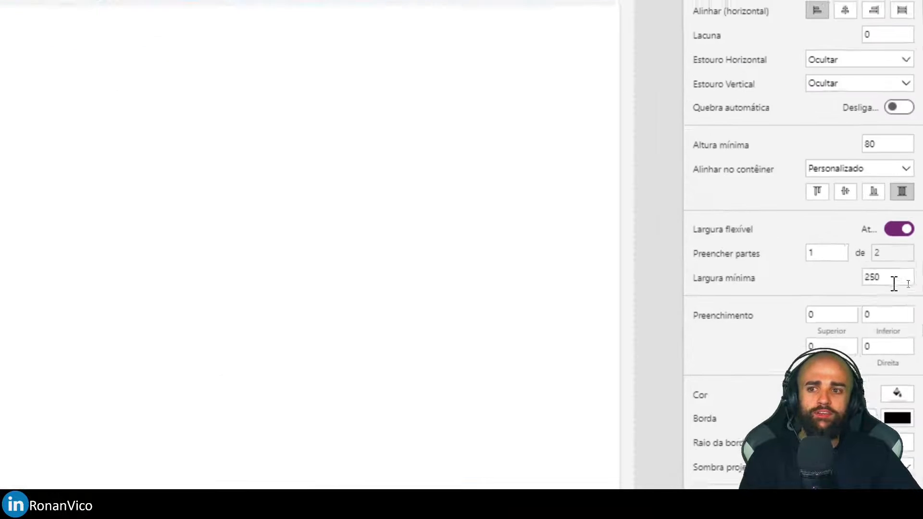
pyautogui.doubleClick(906, 281)
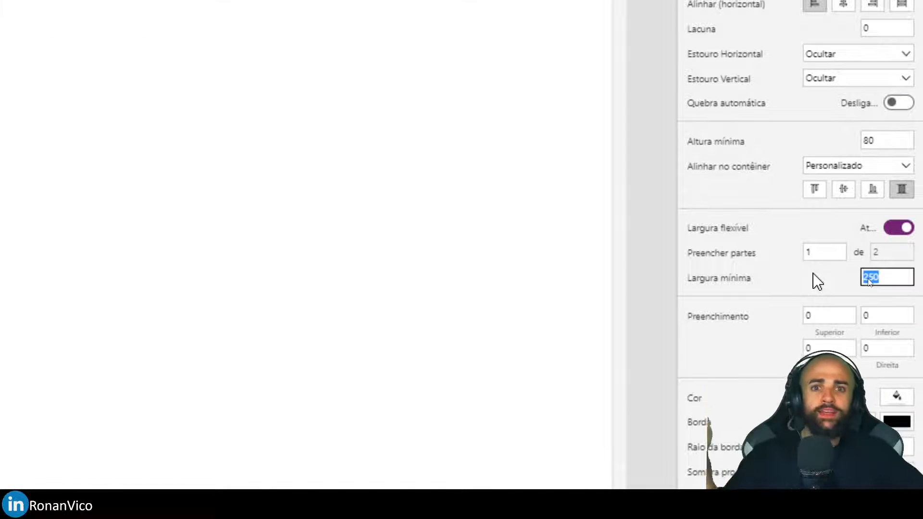
pyautogui.write('150')
pyautogui.press('F5')
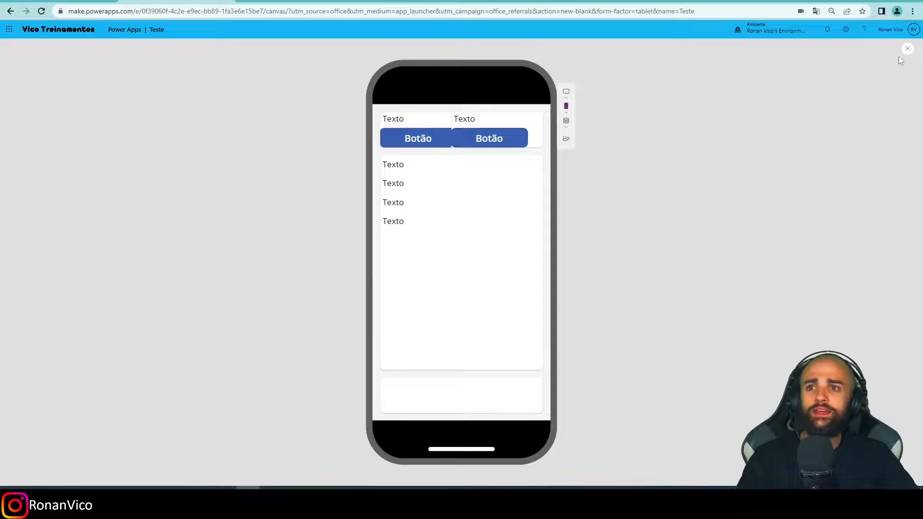
pyautogui.click(908, 50)
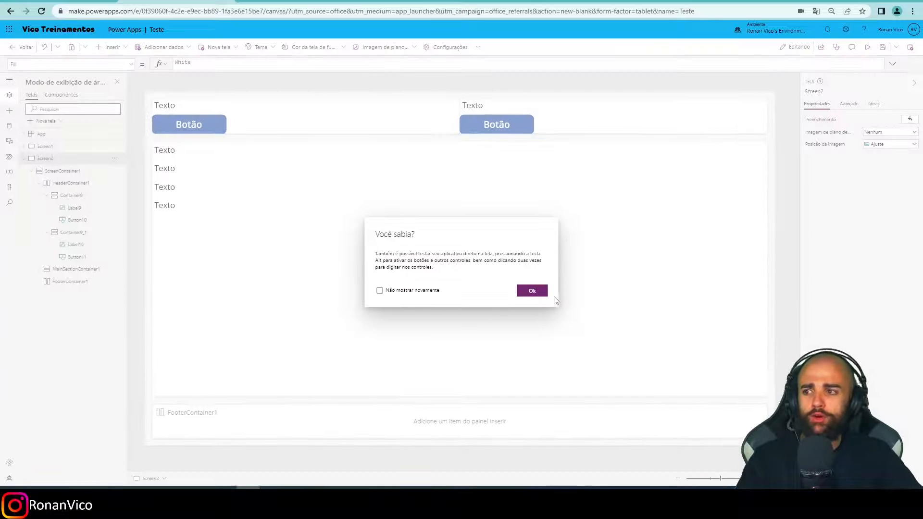
pyautogui.click(534, 291)
# Compare the widths of the two header containers in the phone preview.
pyautogui.click(372, 124)
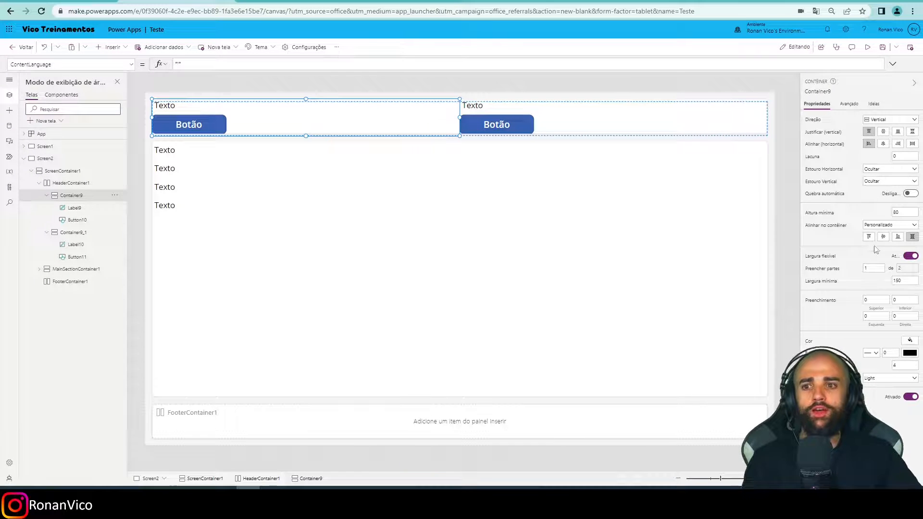
pyautogui.press('F5')
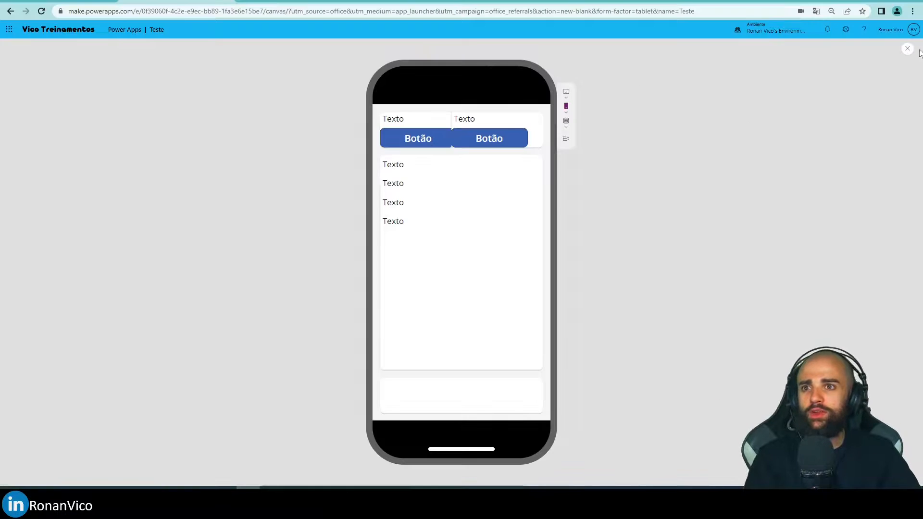
pyautogui.click(907, 49)
pyautogui.click(532, 291)
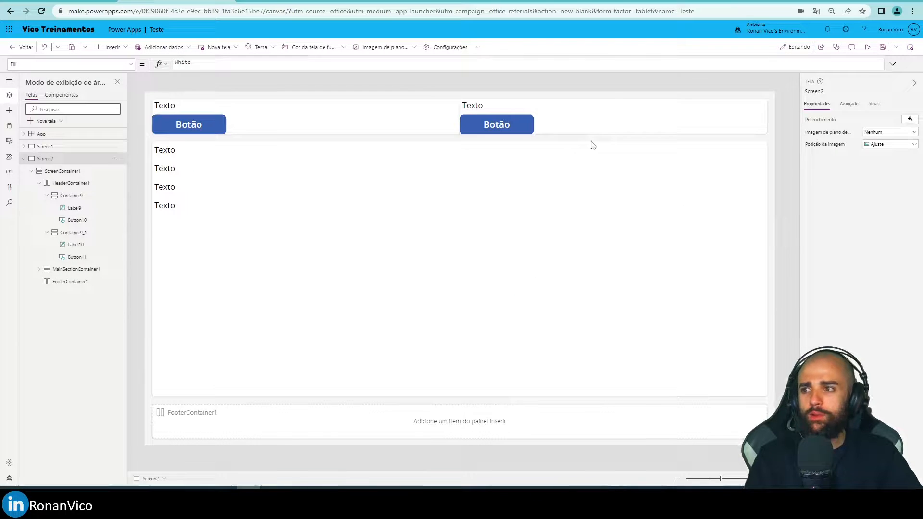
# Set the minimum width of Container9_1 to 150 and check the header in the phone preview.
pyautogui.click(592, 123)
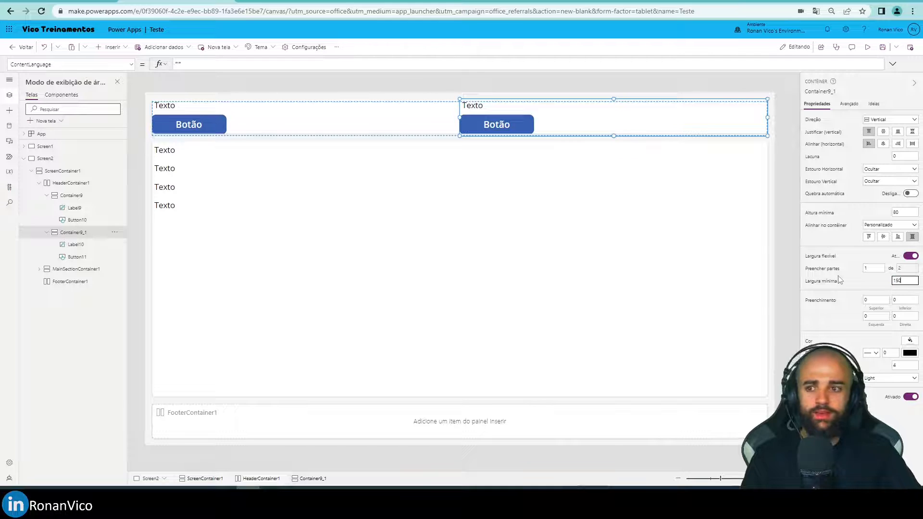
pyautogui.click(780, 239)
pyautogui.press('F5')
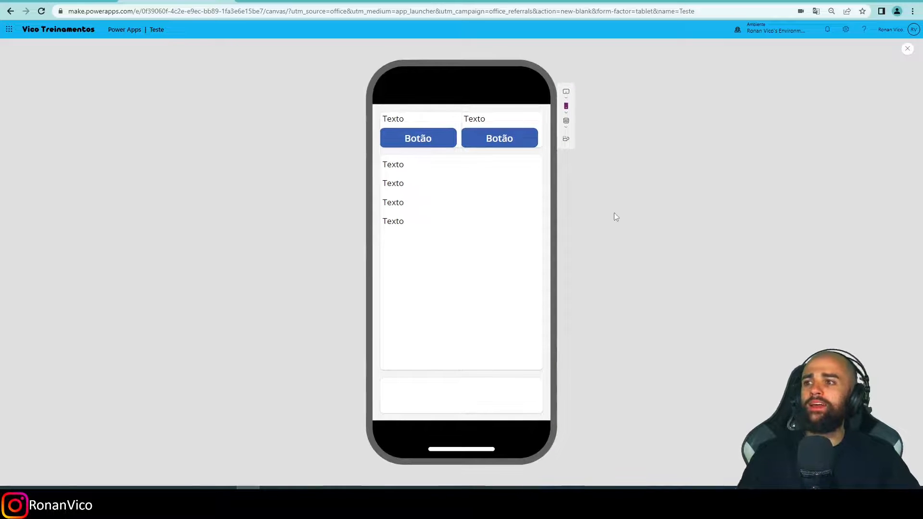
pyautogui.click(908, 47)
pyautogui.click(532, 290)
# Select the label and button inside Container9 together and review their shared properties.
pyautogui.click(194, 124)
pyautogui.keyDown('shift'); pyautogui.click(183, 110); pyautogui.keyUp('shift')
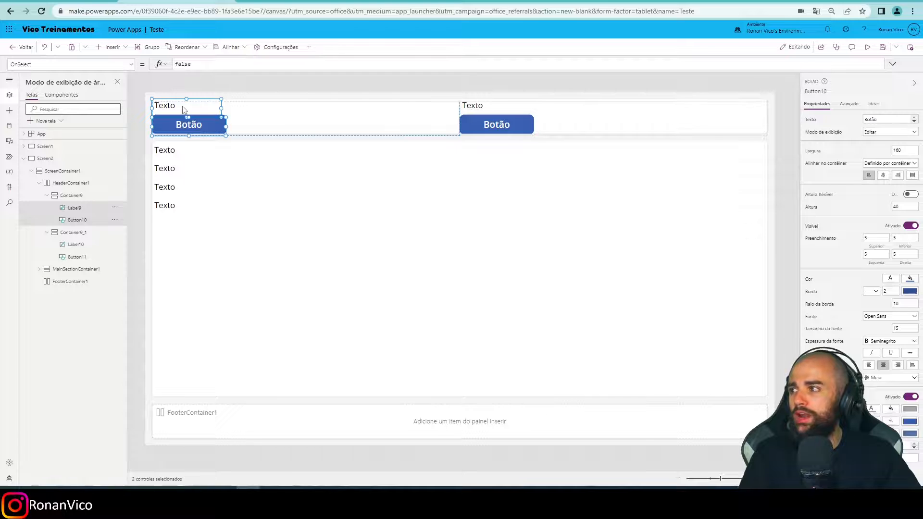
pyautogui.click(264, 123)
pyautogui.click(182, 110)
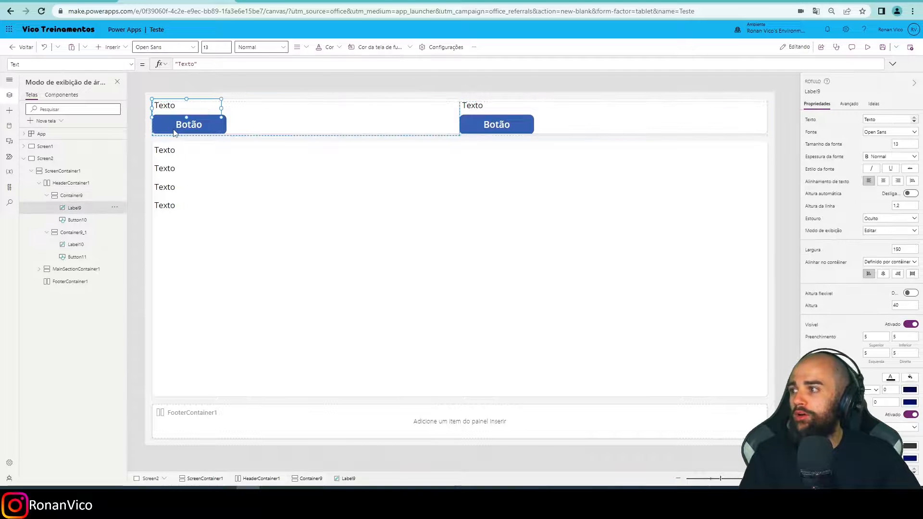
pyautogui.keyDown('shift'); pyautogui.click(218, 121); pyautogui.keyUp('shift')
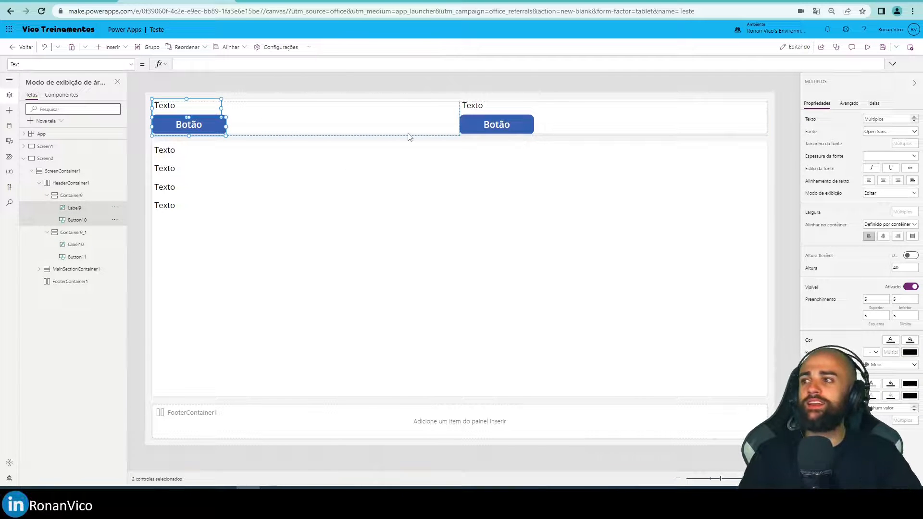
# Set the horizontal alignment (Alinhar) of Container9 and Container9_1 to centered.
pyautogui.click(75, 197)
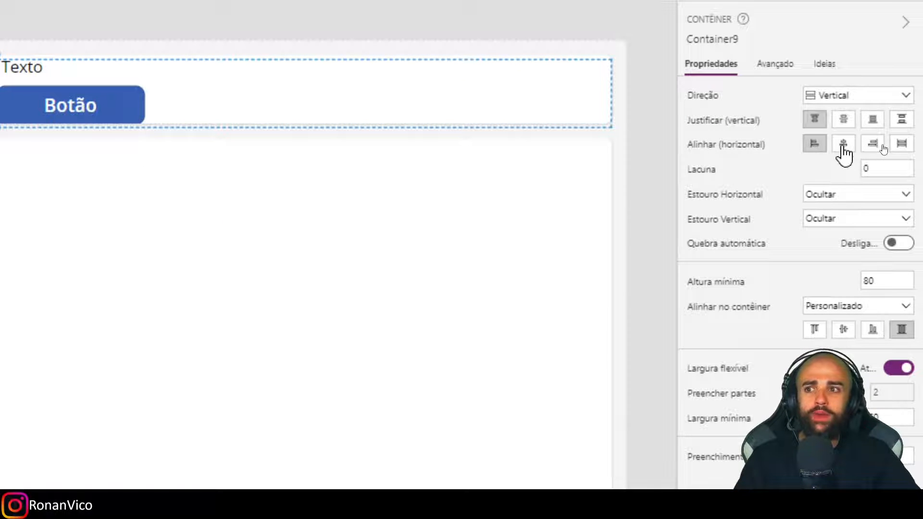
pyautogui.click(843, 143)
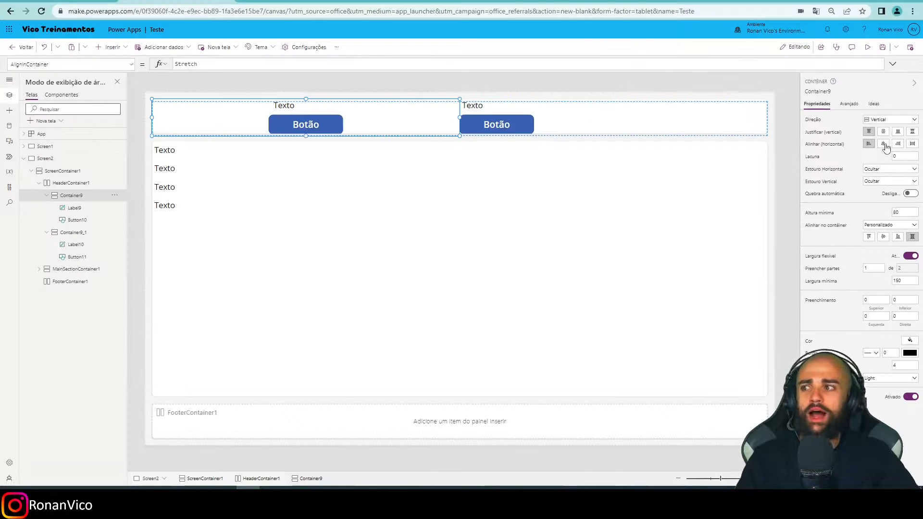
pyautogui.click(579, 130)
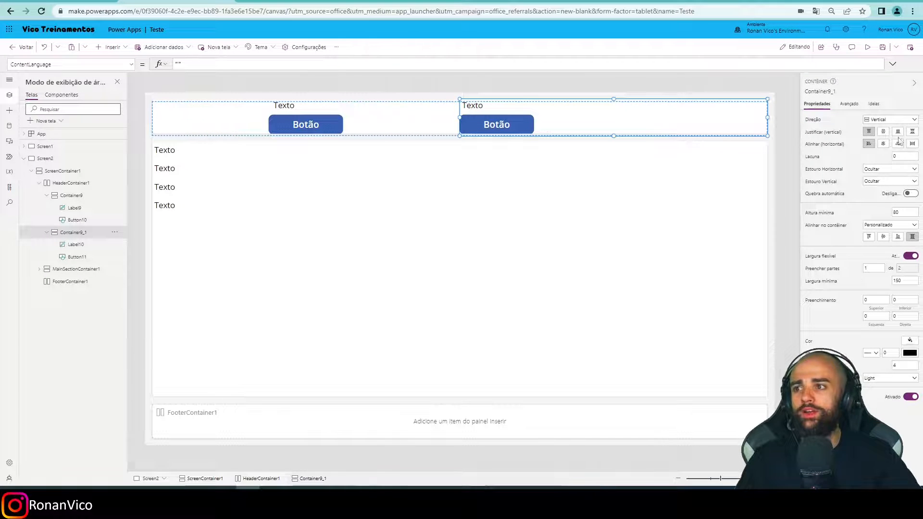
pyautogui.click(883, 145)
# Center the text of both header labels and preview the header in the phone layout.
pyautogui.click(305, 108)
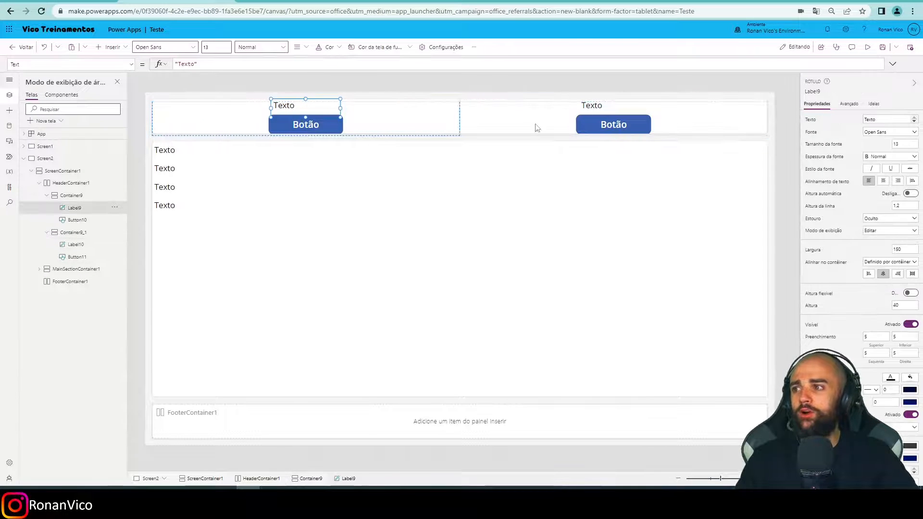
pyautogui.click(592, 105)
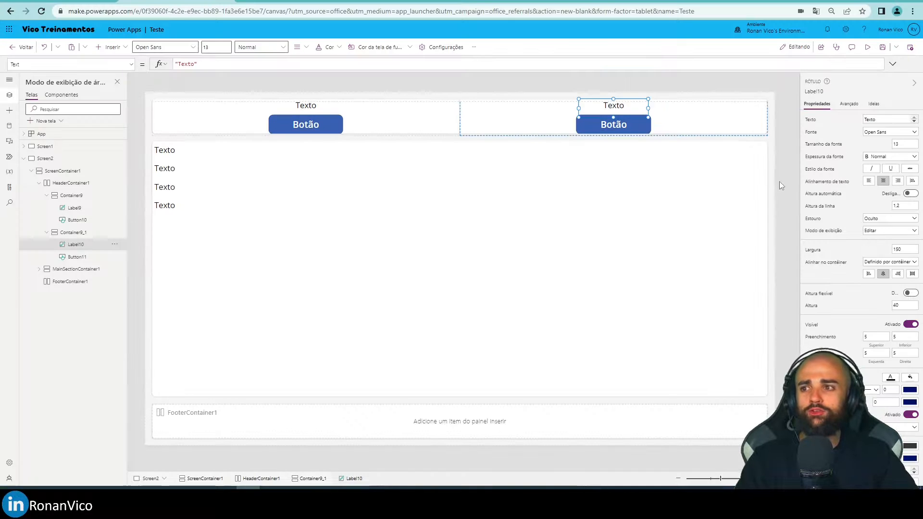
pyautogui.press('F5')
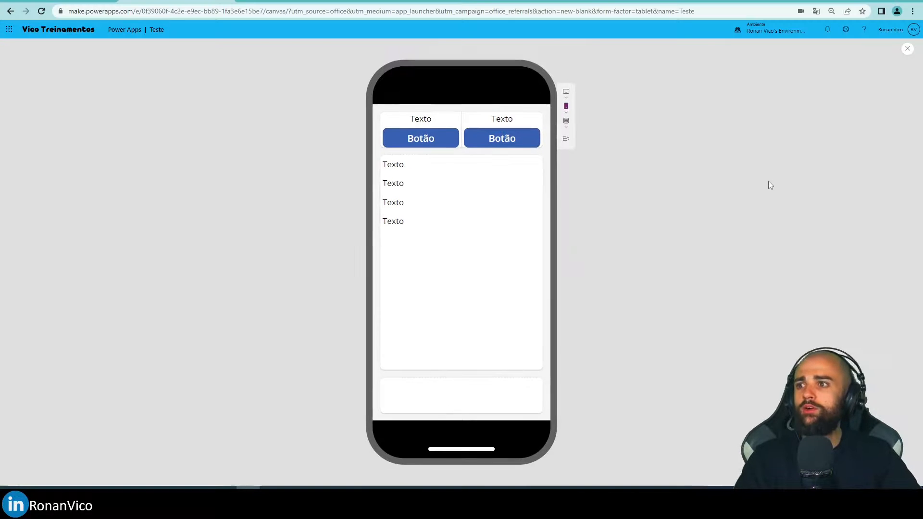
pyautogui.click(433, 143)
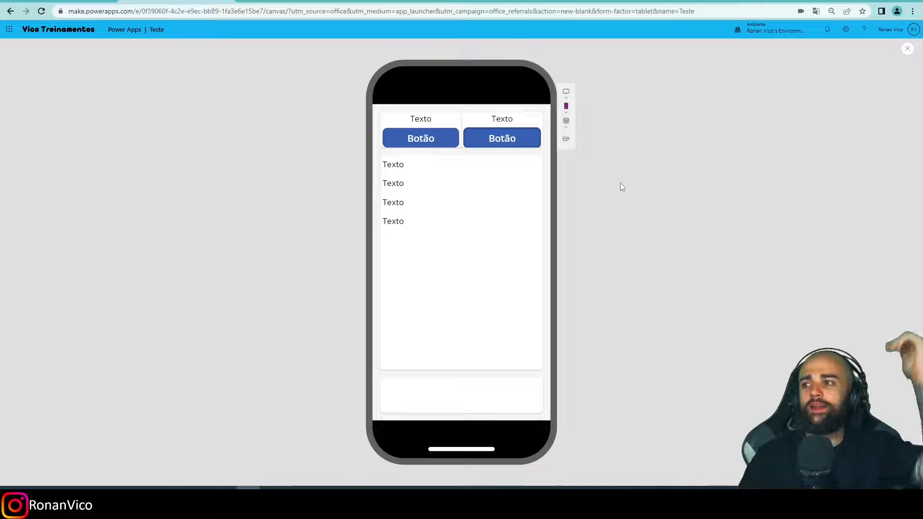
pyautogui.click(908, 49)
pyautogui.click(532, 288)
# Set the minimum height of Container9 to 200 and check the header in the phone preview.
pyautogui.click(367, 128)
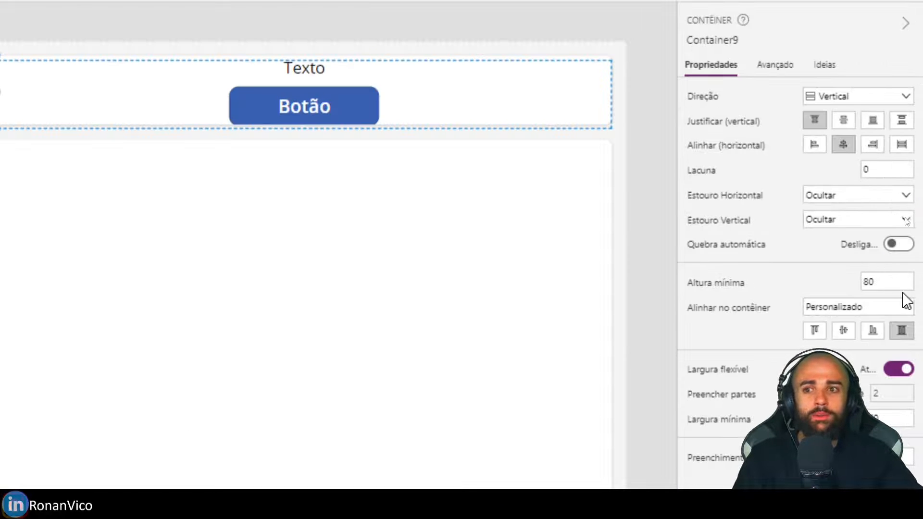
pyautogui.click(883, 282)
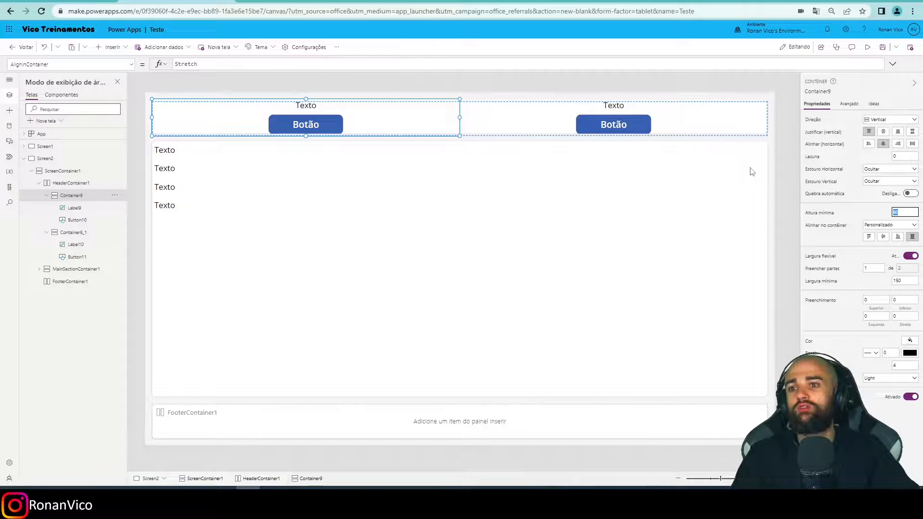
pyautogui.click(783, 194)
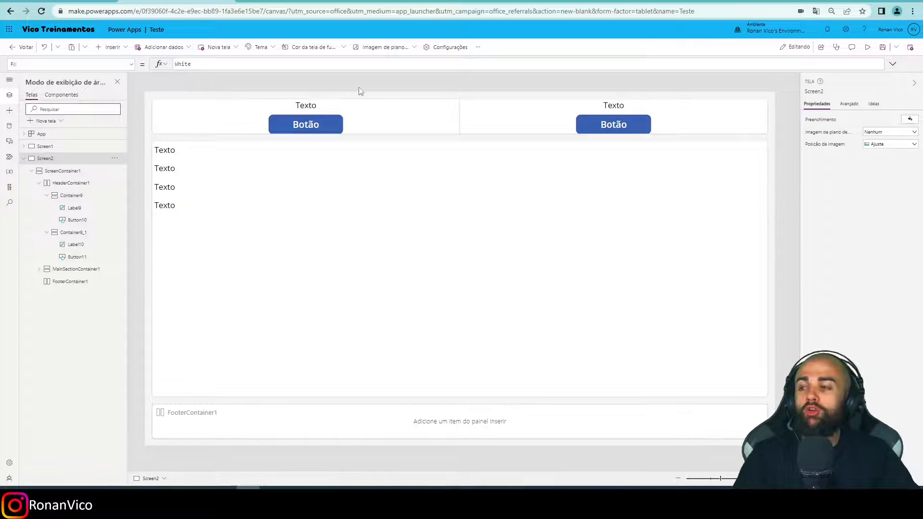
pyautogui.click(389, 111)
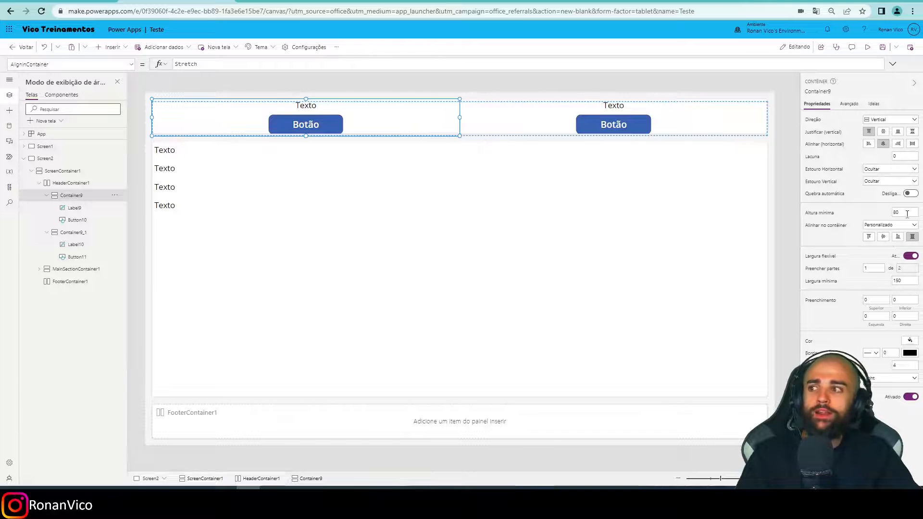
pyautogui.write('200')
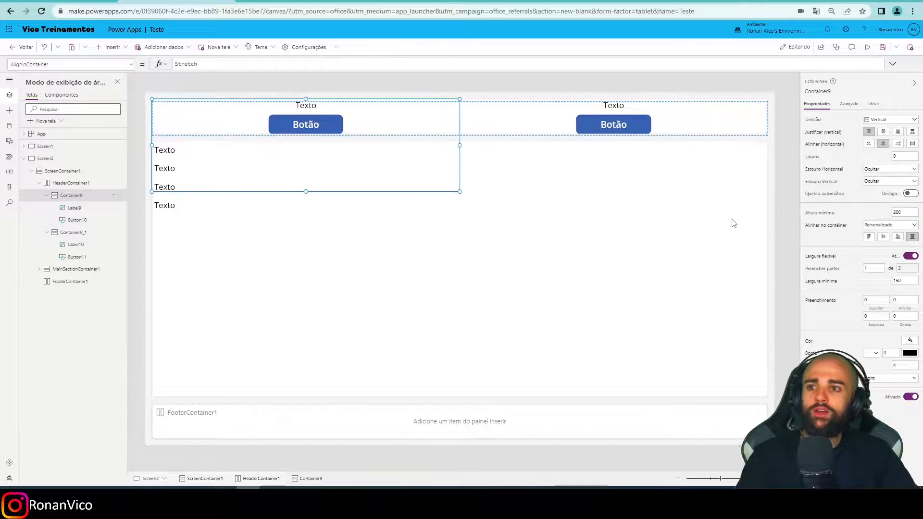
pyautogui.press('F5')
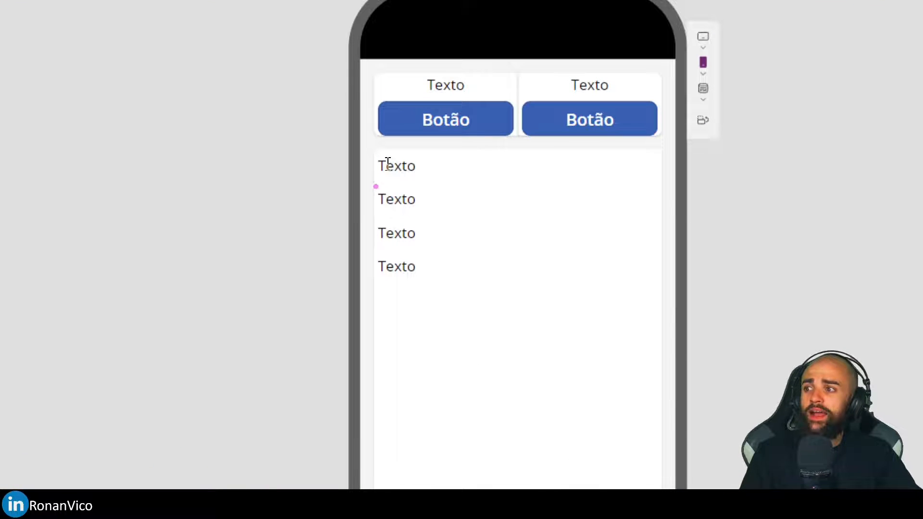
pyautogui.moveTo(371, 213); pyautogui.dragTo(519, 225)
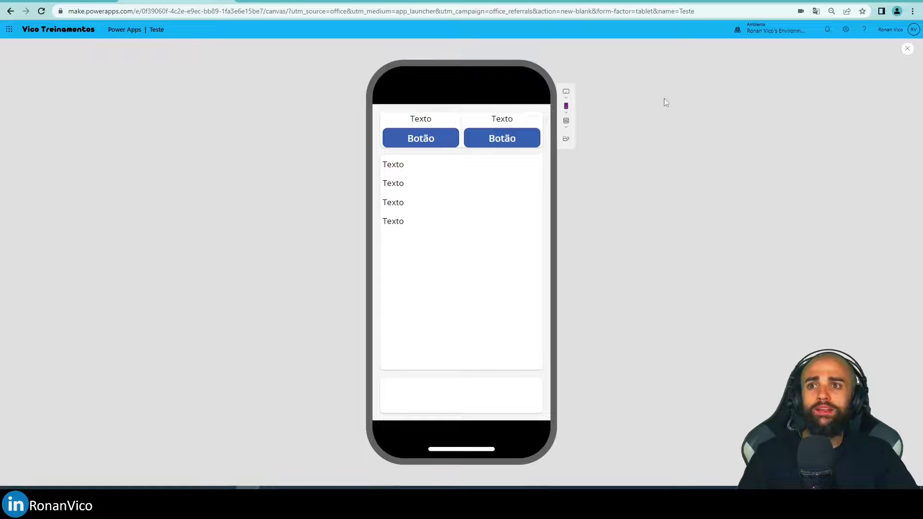
pyautogui.press('Escape')
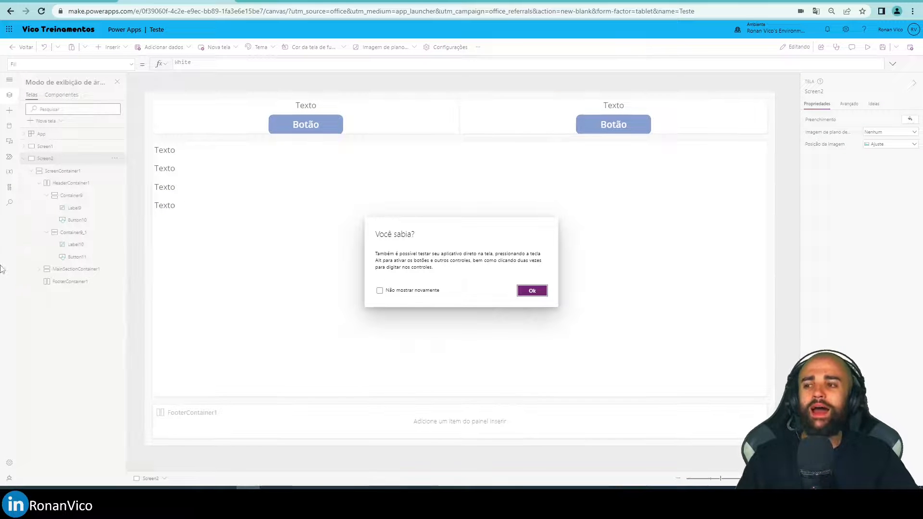
# Set the minimum width of Container9 to 300 and check how the header fits in the phone preview.
pyautogui.click(173, 238)
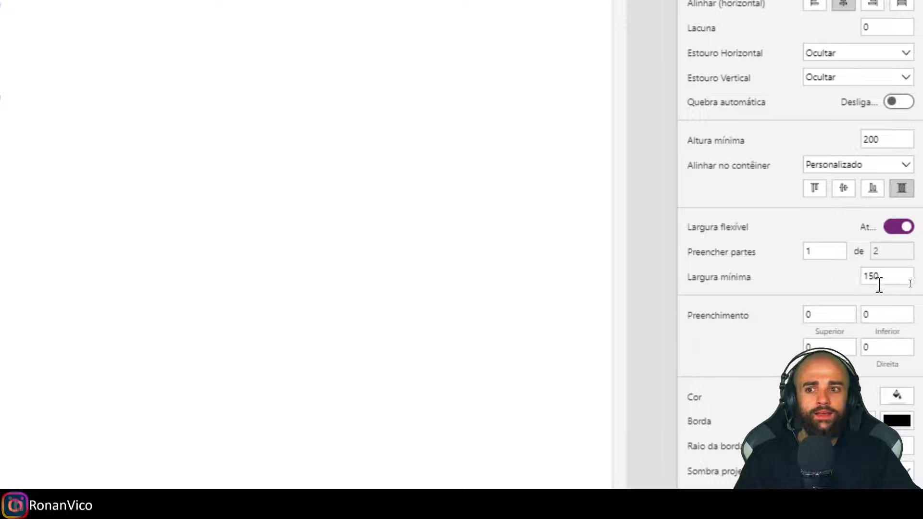
pyautogui.doubleClick(870, 276)
pyautogui.write('300')
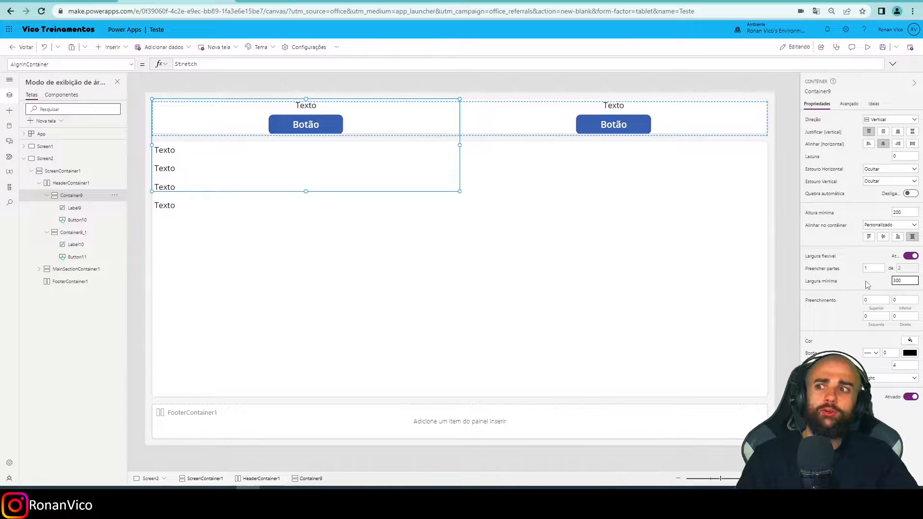
pyautogui.click(641, 299)
pyautogui.press('F5')
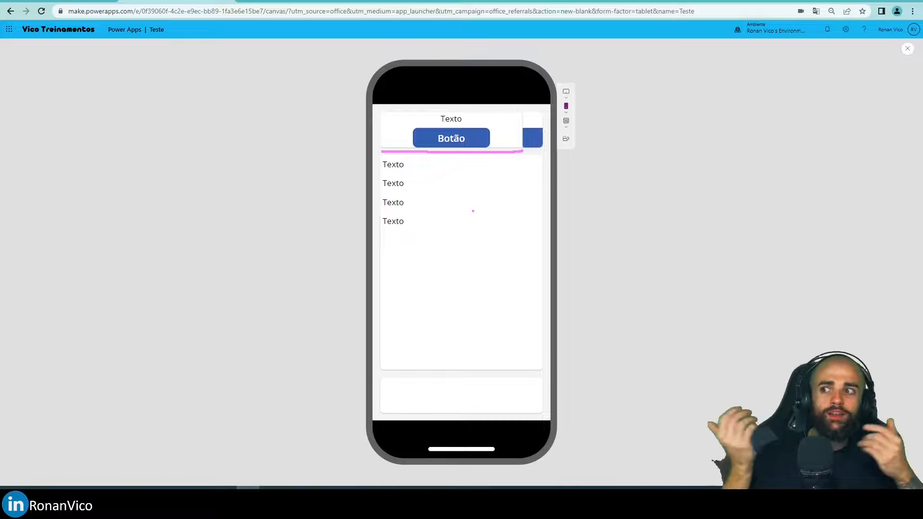
pyautogui.press('Escape')
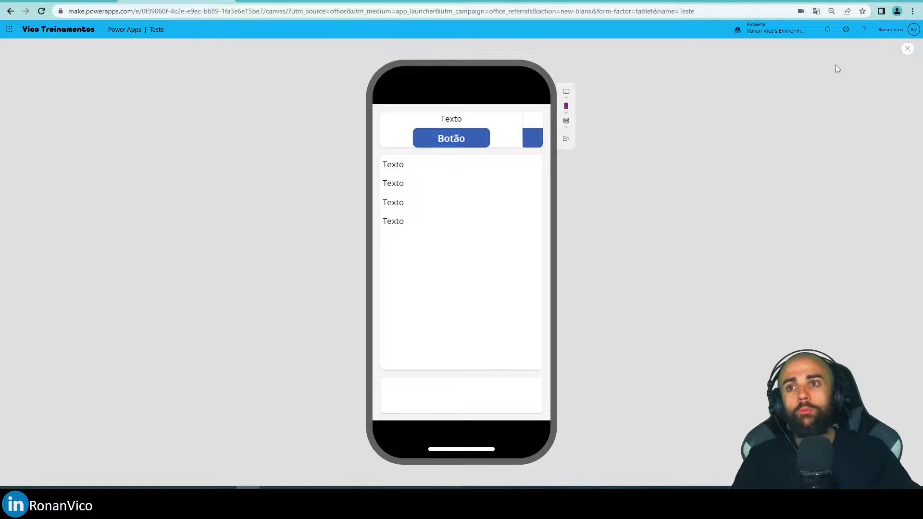
pyautogui.click(906, 50)
pyautogui.click(531, 291)
# Reduce the minimum width of Container9 again and preview the header in the phone and Tamanho da janela layouts.
pyautogui.click(423, 139)
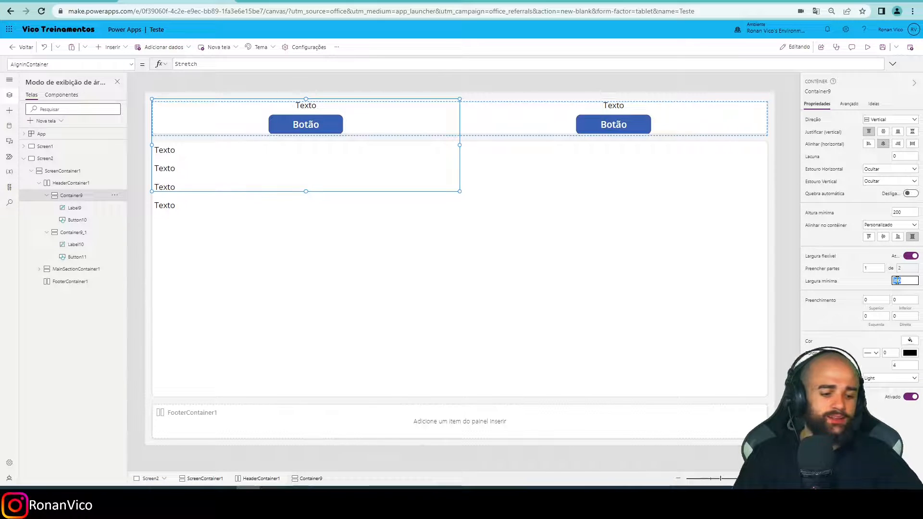
pyautogui.press('F5')
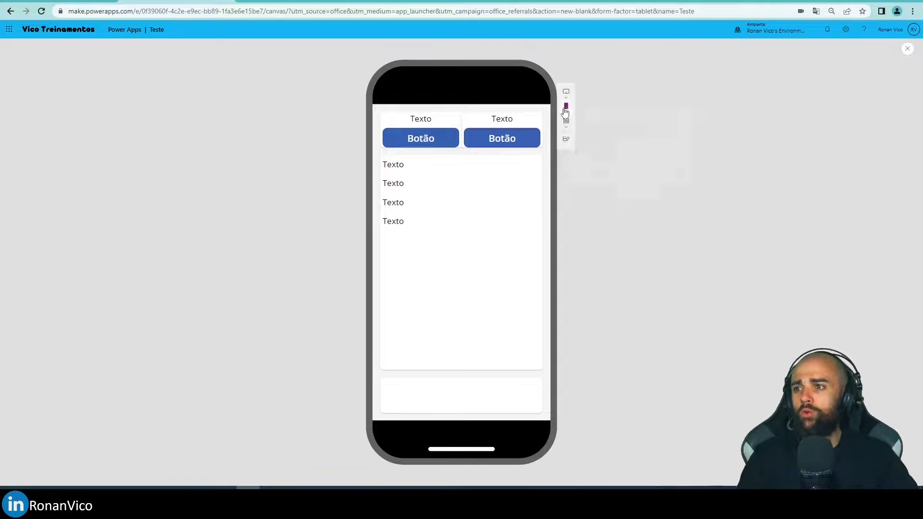
pyautogui.click(563, 128)
pyautogui.click(580, 139)
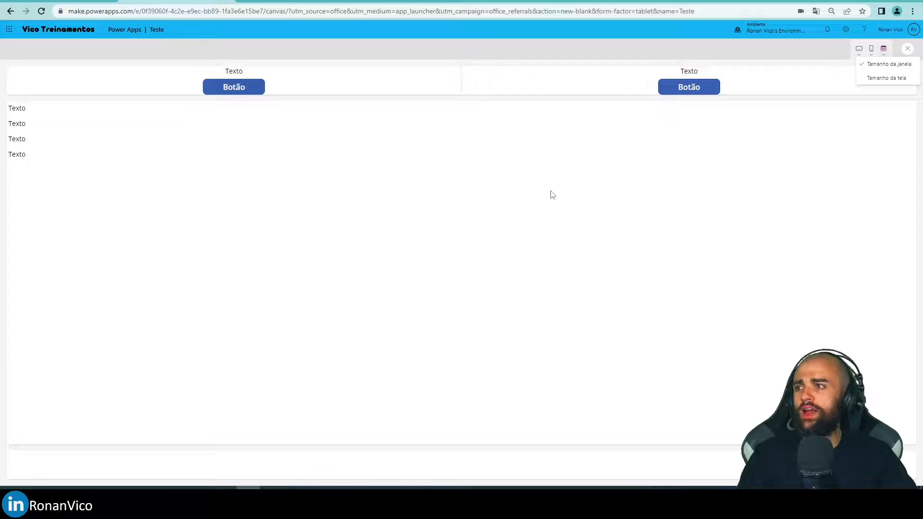
pyautogui.press('Escape')
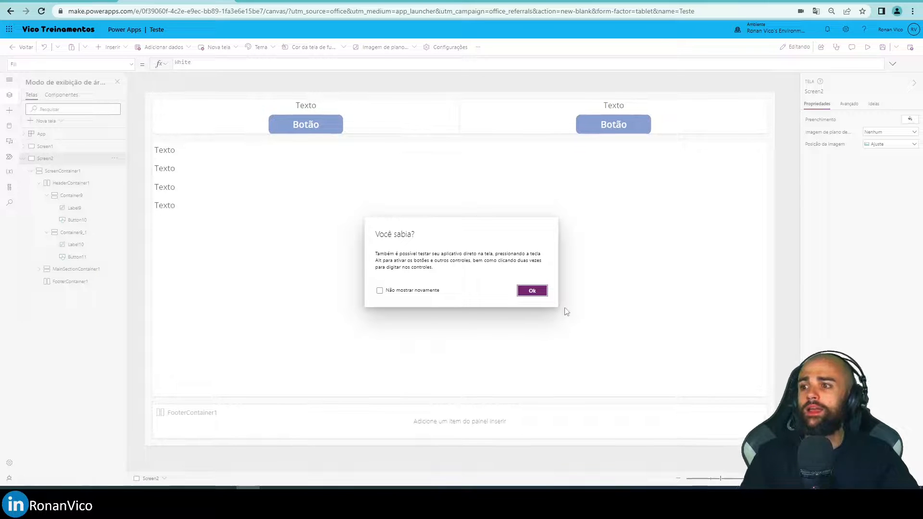
pyautogui.click(531, 291)
# Preview the app at window size and examine how the two header containers share the width.
pyautogui.press('F5')
pyautogui.moveTo(12, 97); pyautogui.dragTo(508, 121)
pyautogui.moveTo(462, 60); pyautogui.dragTo(12, 59)
pyautogui.press('Escape')
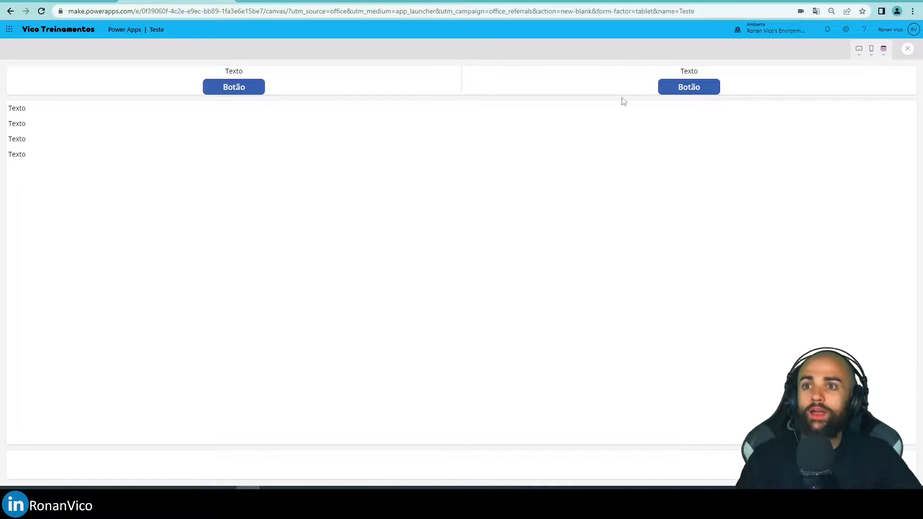
pyautogui.click(906, 54)
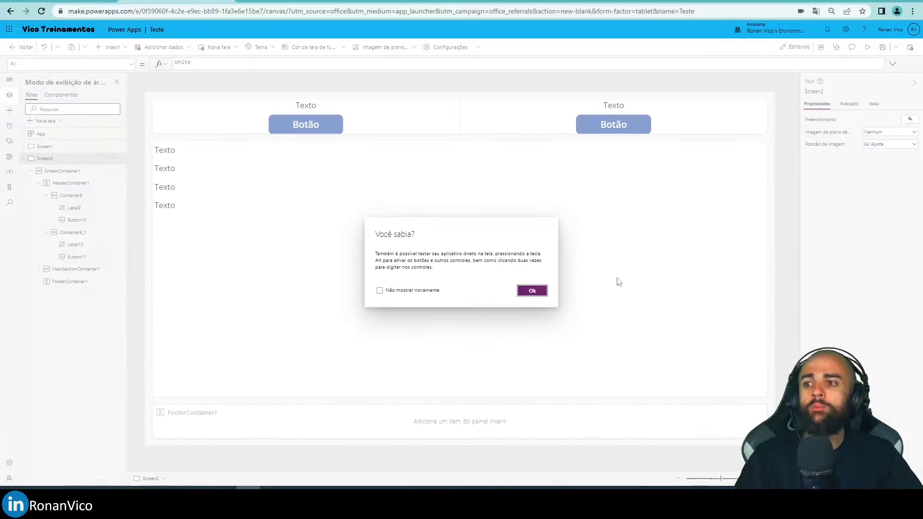
pyautogui.click(531, 291)
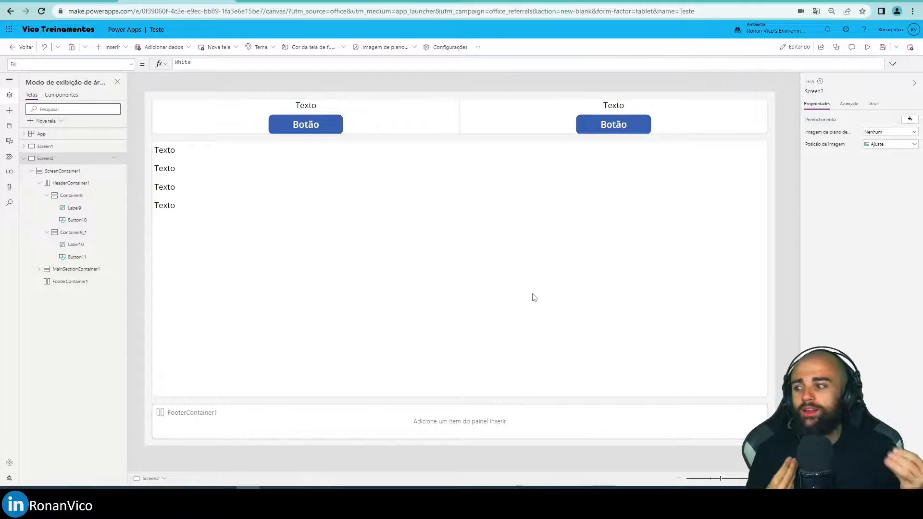
# Delete the buttons from Container9 and Container9_1, keeping only the labels.
pyautogui.click(200, 125)
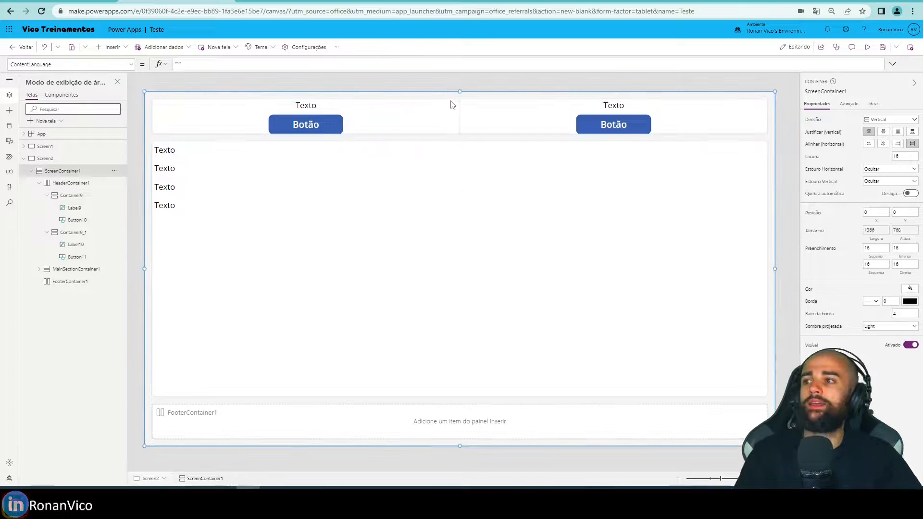
pyautogui.click(315, 107)
pyautogui.click(309, 125)
pyautogui.press('Delete')
pyautogui.click(617, 131)
pyautogui.press('Delete')
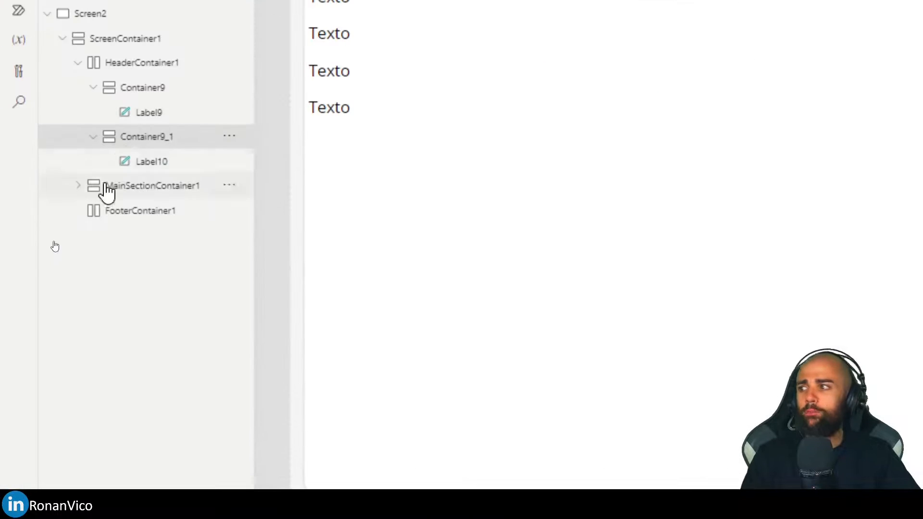
# Insert an Ajuda icon directly on Screen2, outside ScreenContainer1, and place it at about X 484, Y 212.
pyautogui.click(62, 38)
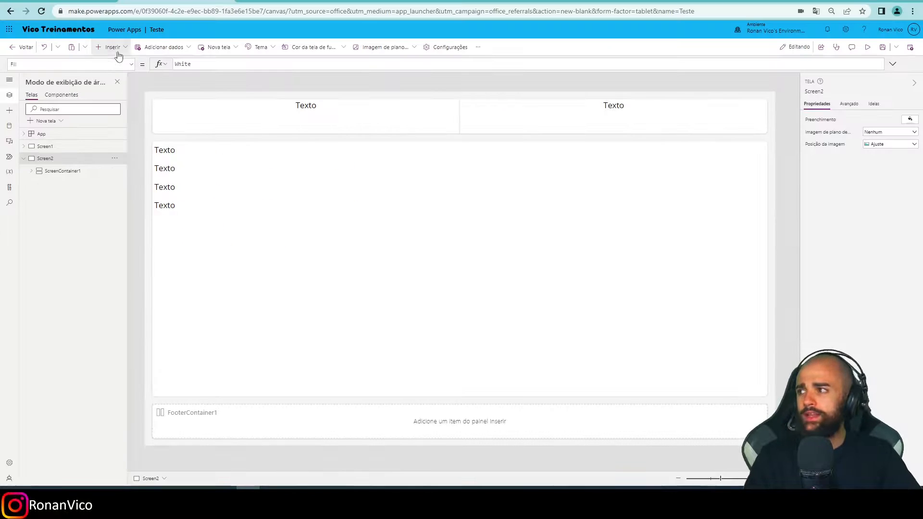
pyautogui.click(115, 48)
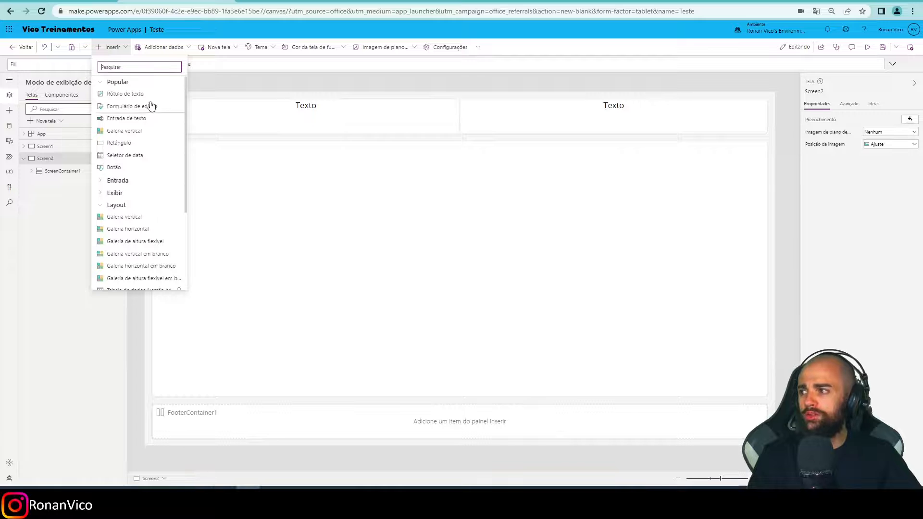
pyautogui.click(128, 137)
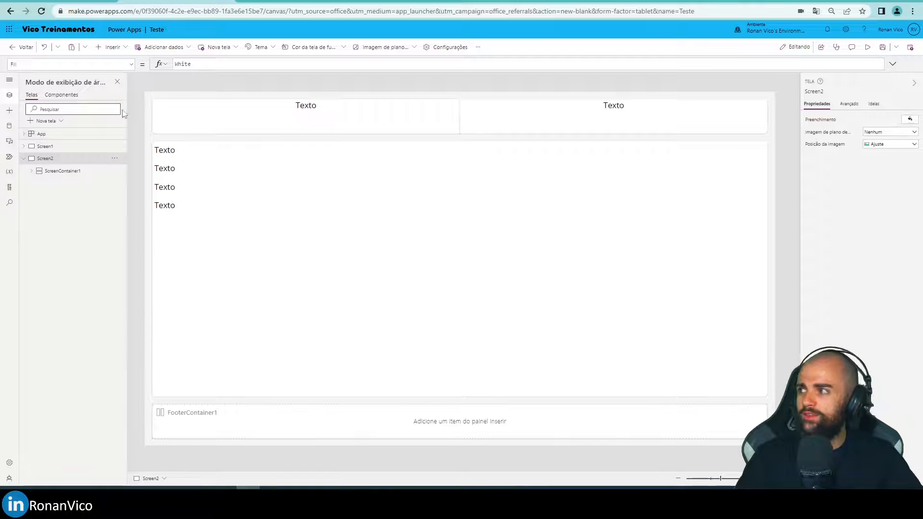
pyautogui.click(112, 47)
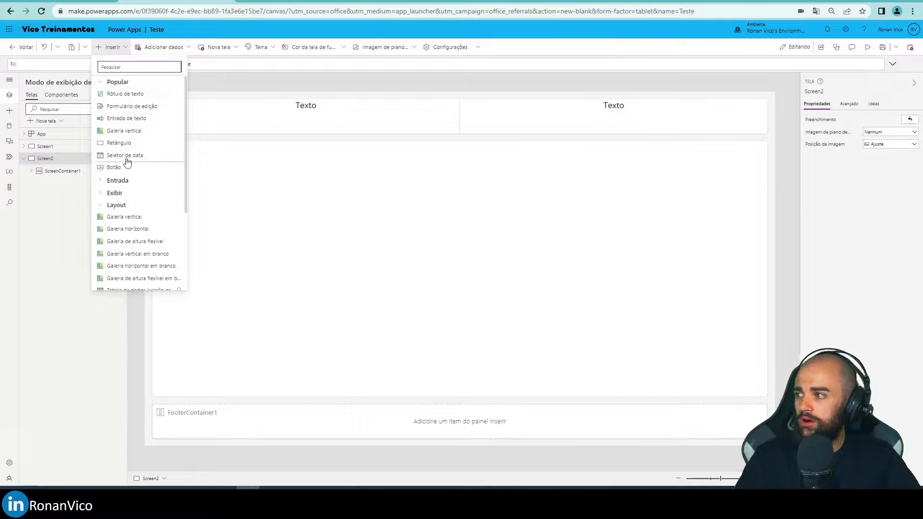
pyautogui.scroll(-1, 131, 186)
pyautogui.scroll(-3, 132, 186)
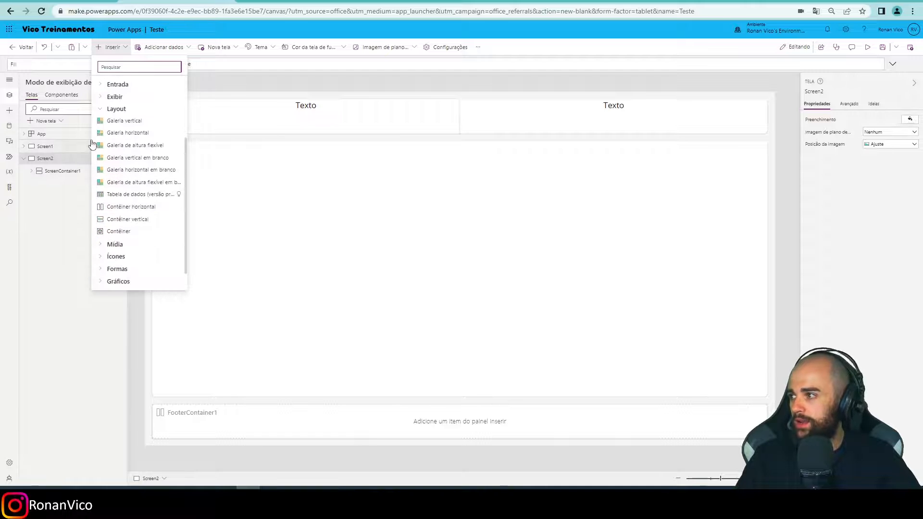
pyautogui.click(120, 256)
pyautogui.scroll(-5, 128, 235)
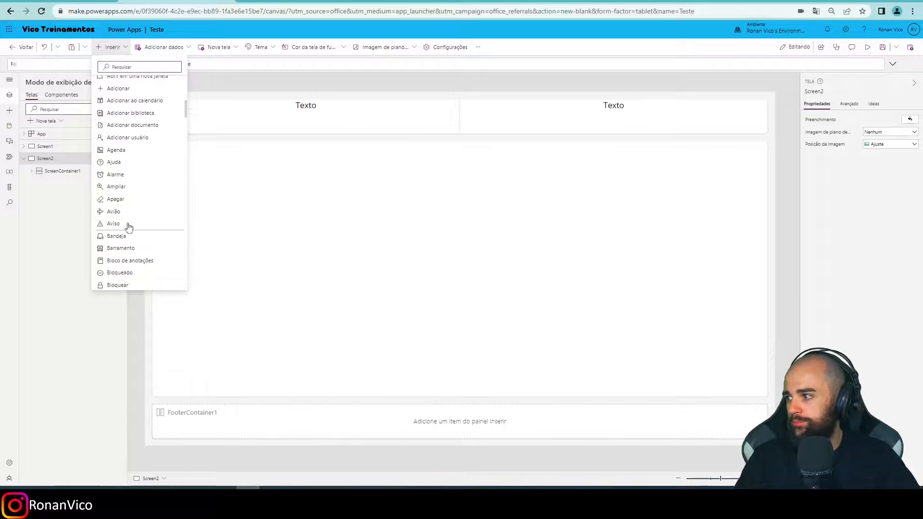
pyautogui.click(119, 166)
pyautogui.moveTo(192, 139); pyautogui.dragTo(387, 197)
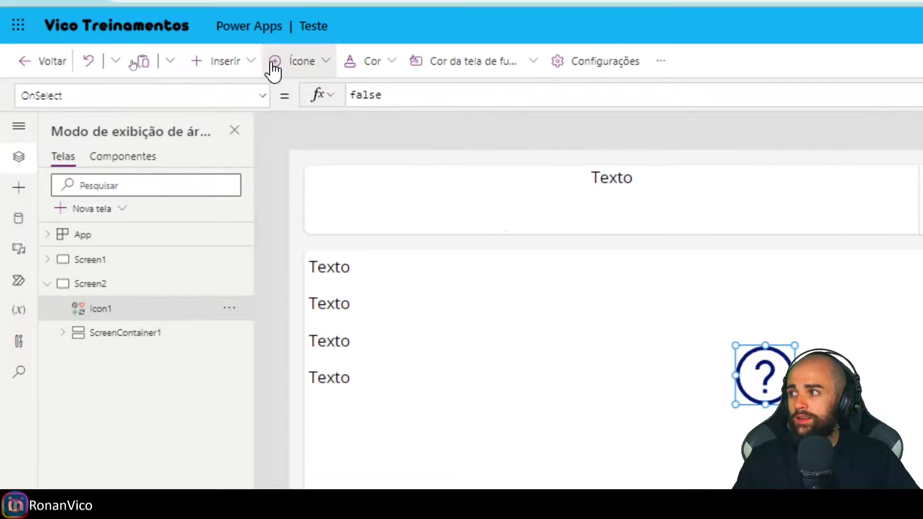
# Set the X property of the Ajuda icon to App.Width -Self.Width.
pyautogui.doubleClick(427, 93)
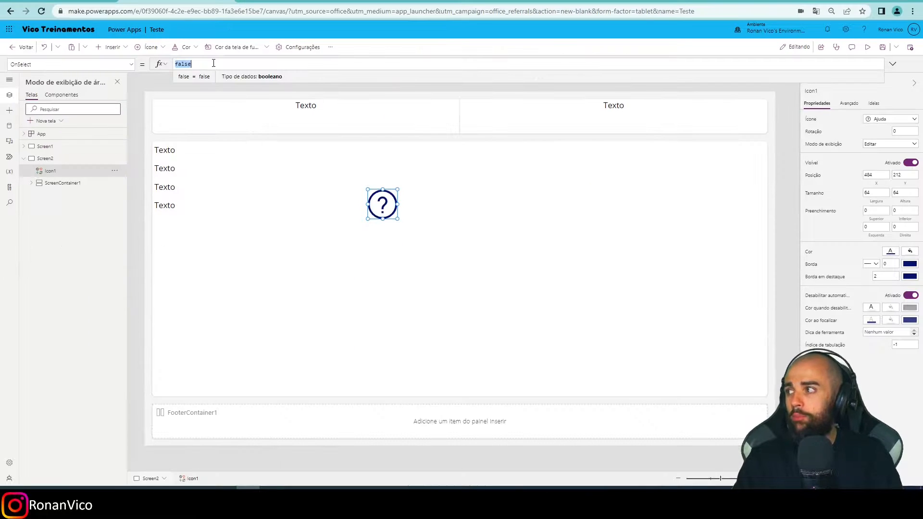
pyautogui.click(108, 66)
pyautogui.write('x')
pyautogui.press('Return')
pyautogui.click(212, 64)
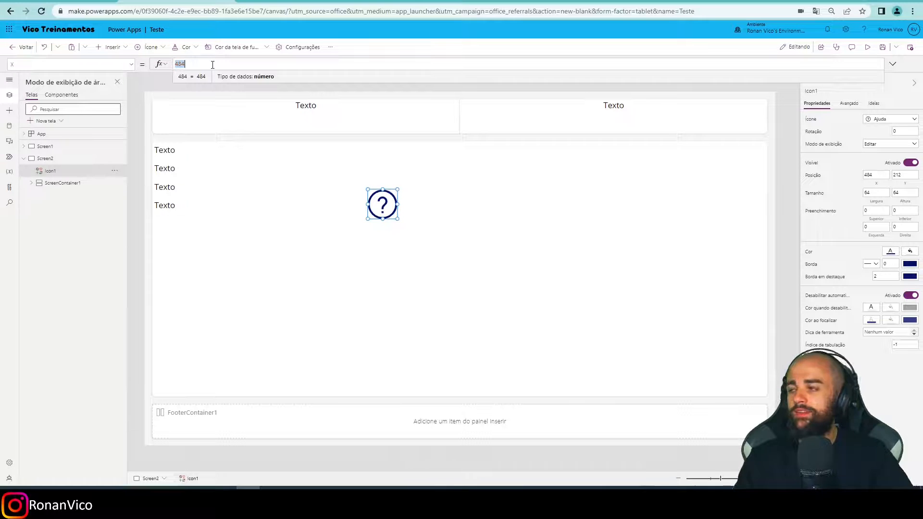
pyautogui.write('App.Wid')
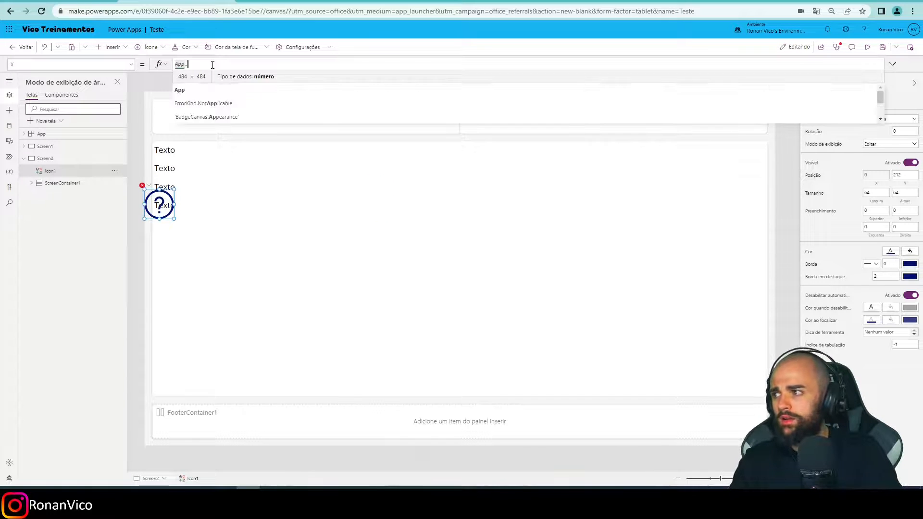
pyautogui.write('th -')
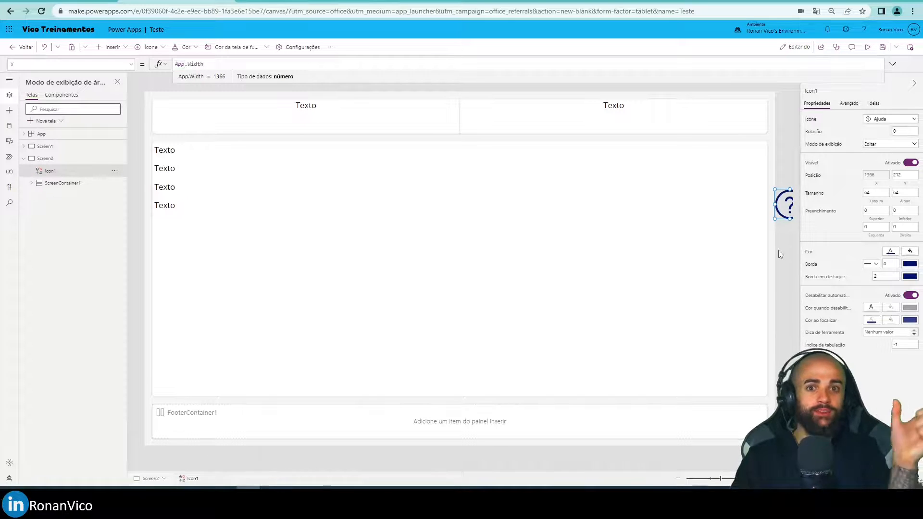
pyautogui.click(215, 62)
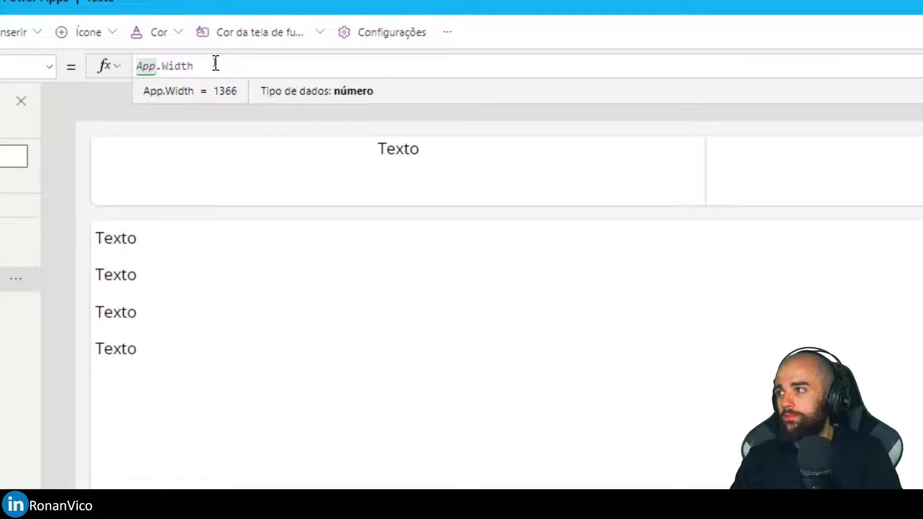
pyautogui.write('-Self.Width')
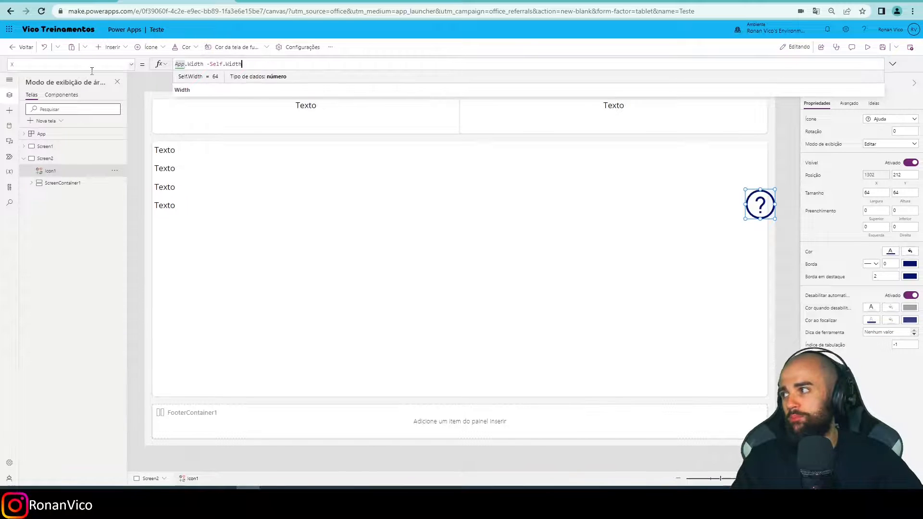
# Set the Y property of the Ajuda icon to App.Height - Self.Height.
pyautogui.click(122, 66)
pyautogui.click(123, 76)
pyautogui.click(117, 63)
pyautogui.write('y')
pyautogui.doubleClick(179, 63)
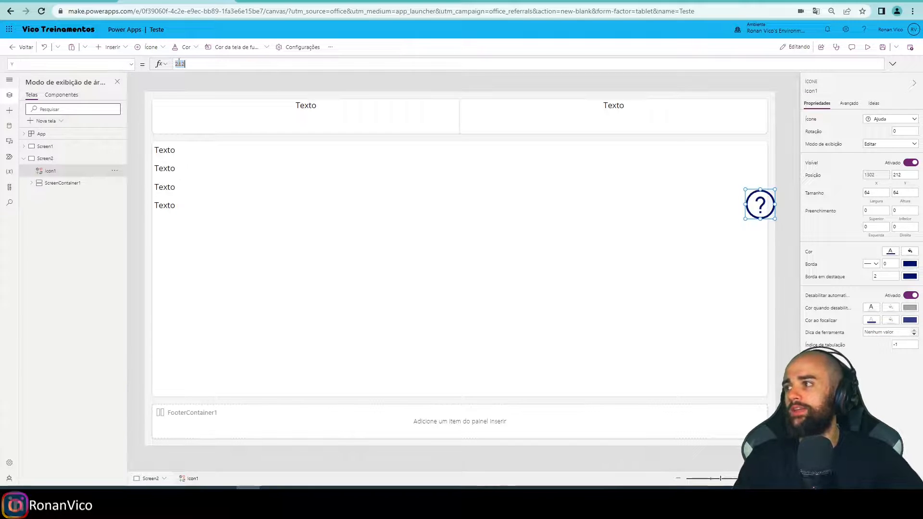
pyautogui.write('App.')
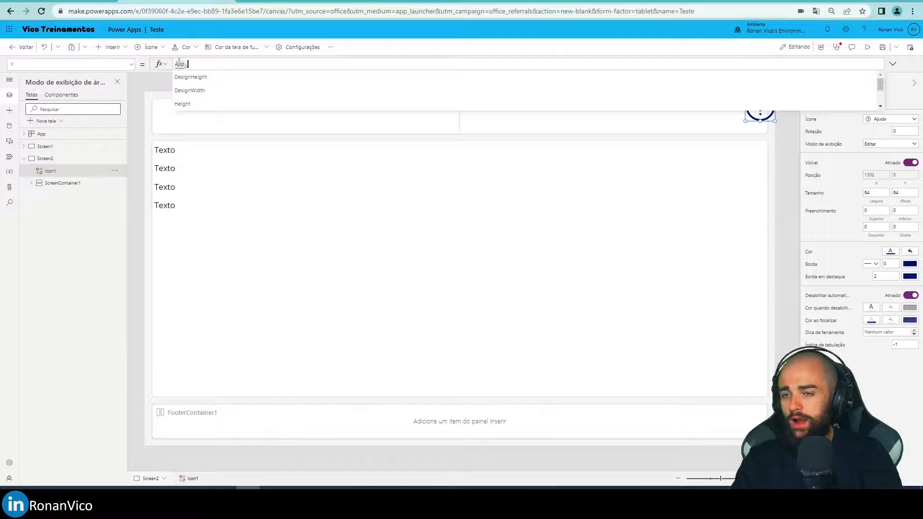
pyautogui.write('W')
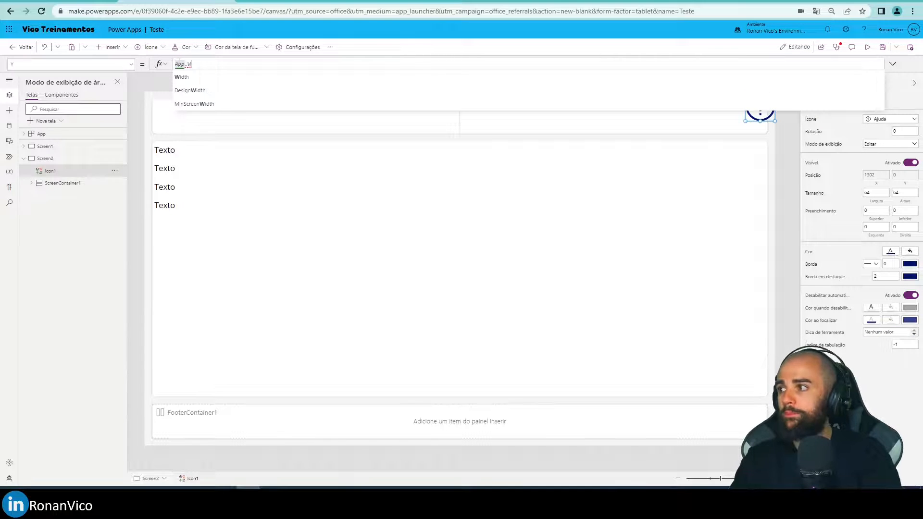
pyautogui.press('Tab')
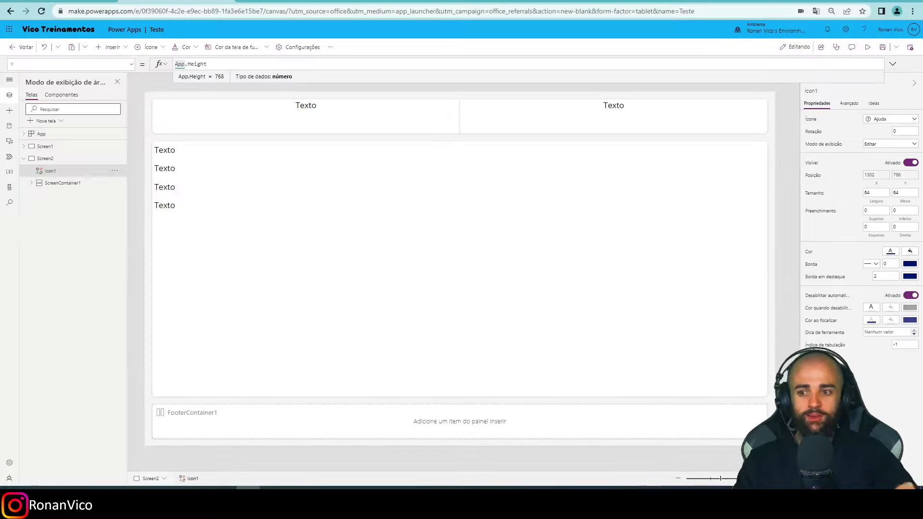
pyautogui.write('- Self')
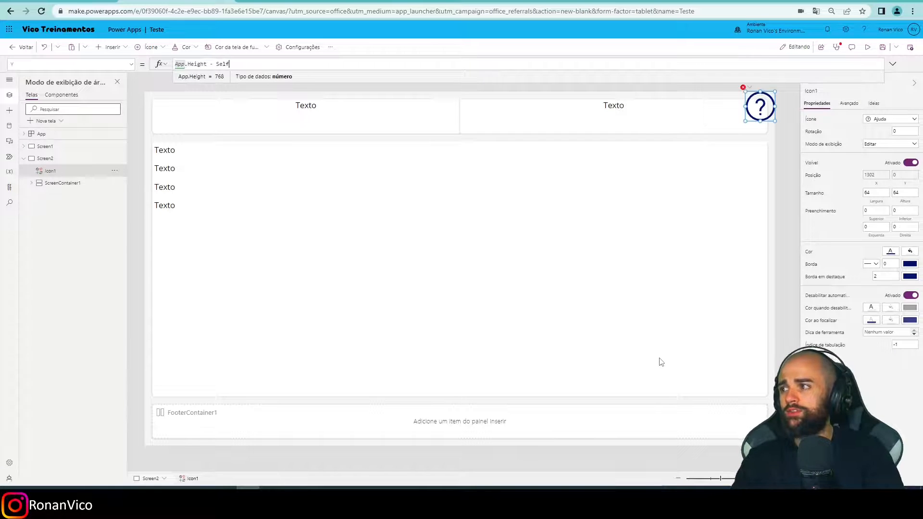
pyautogui.write('.Hheigth')
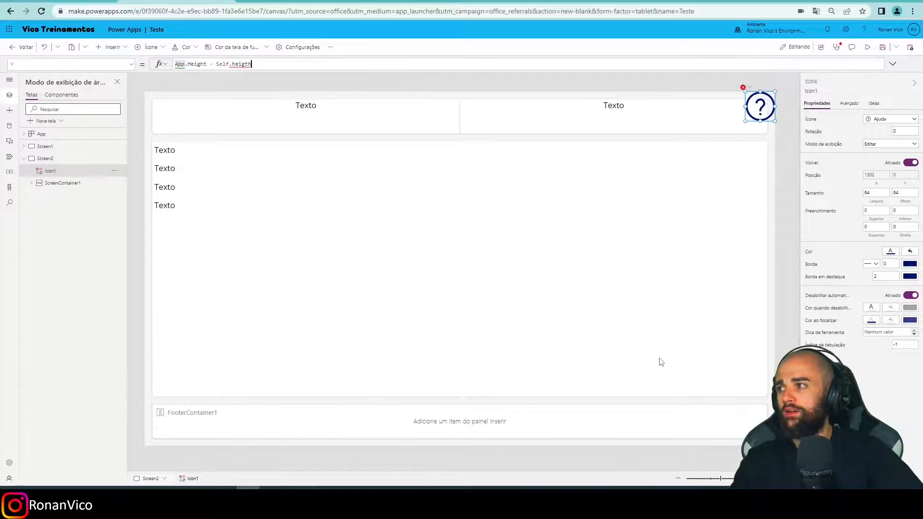
pyautogui.press('BackSpace')
pyautogui.press('BackSpace')
pyautogui.press('BackSpace')
pyautogui.press('BackSpace')
pyautogui.press('BackSpace')
pyautogui.press('BackSpace')
pyautogui.write('Height')
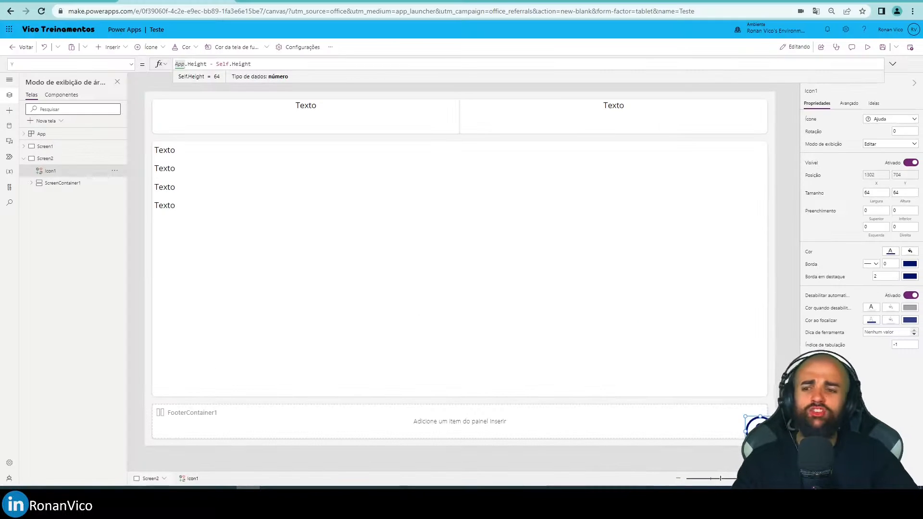
# Preview the app in the Apple iPhone X phone layout to examine where the Ajuda icon sits.
pyautogui.press('F5')
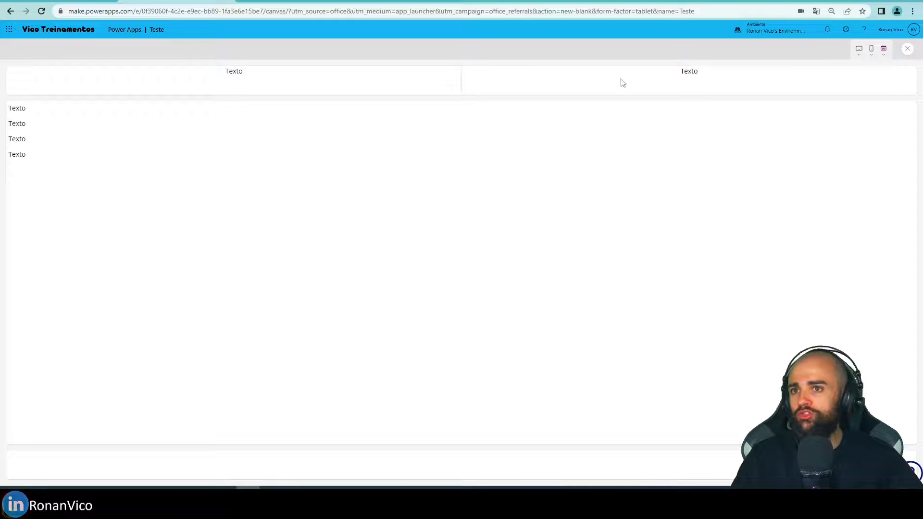
pyautogui.click(870, 50)
pyautogui.click(851, 109)
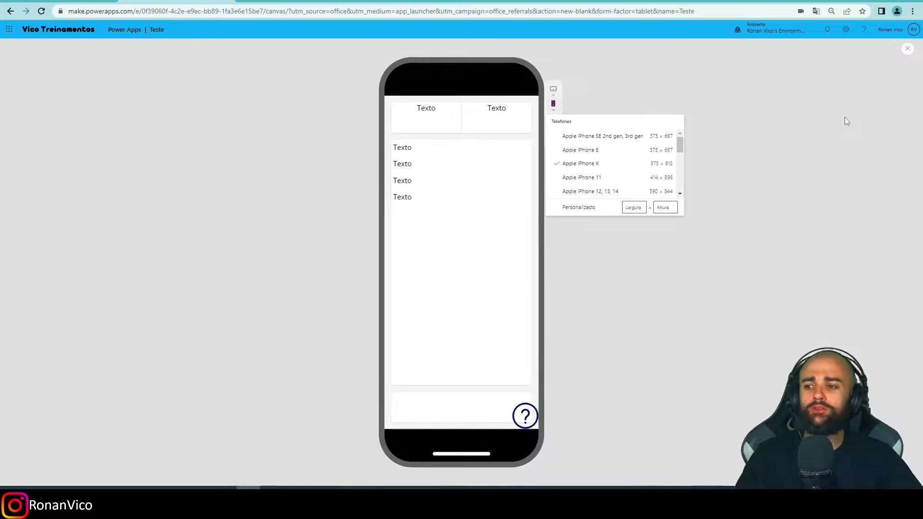
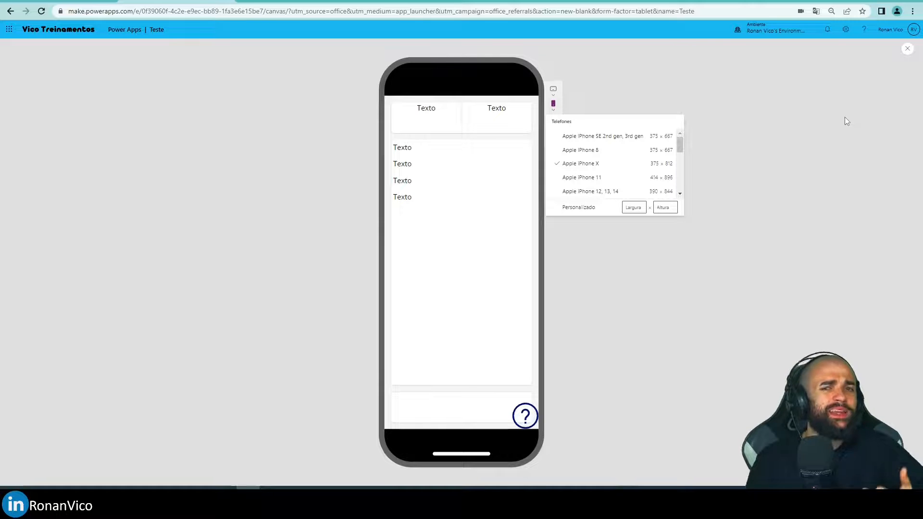
# Close the phone preview and return to editing Screen2.
pyautogui.click(864, 77)
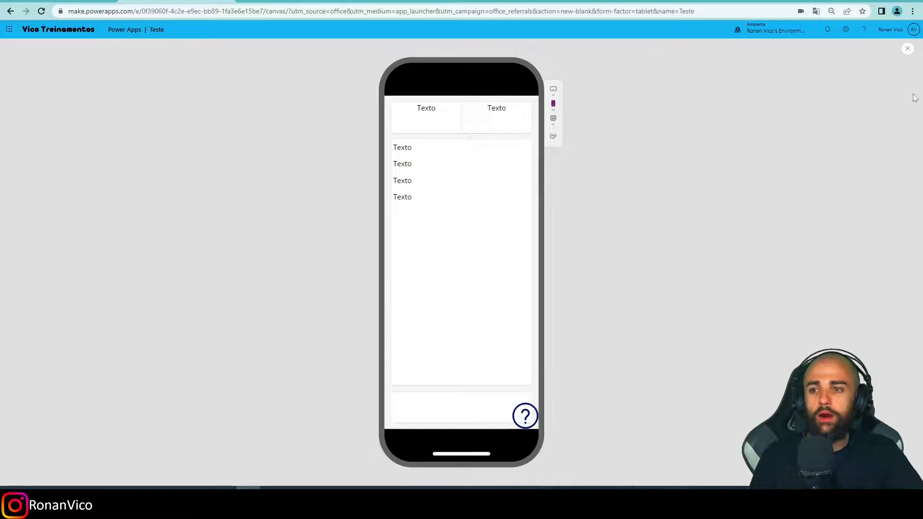
pyautogui.click(908, 50)
pyautogui.click(531, 290)
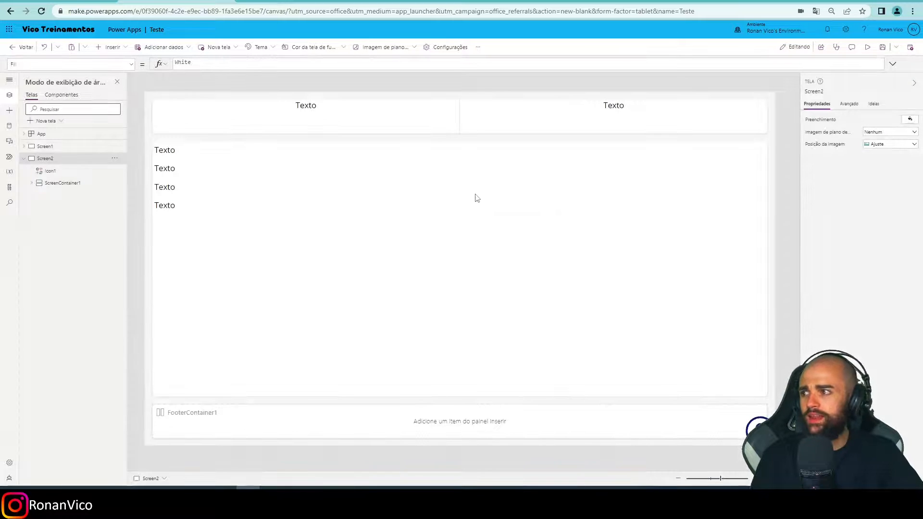
# Examine how the two containers and their labels are nested inside HeaderContainer1 on Screen2.
pyautogui.click(315, 120)
pyautogui.click(182, 253)
pyautogui.click(190, 130)
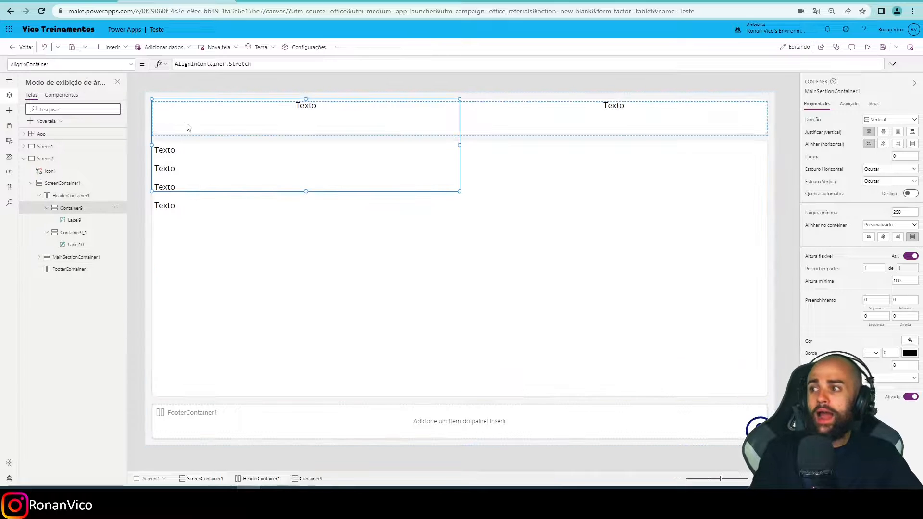
pyautogui.click(46, 208)
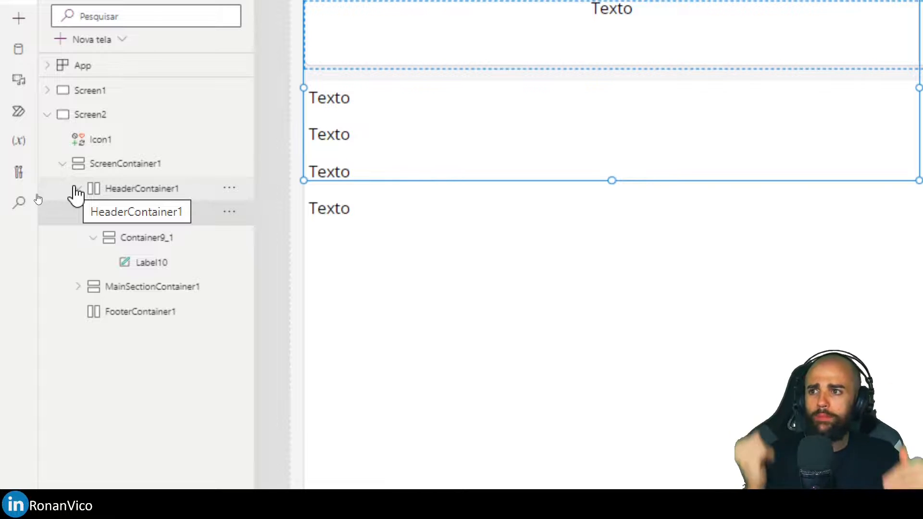
pyautogui.click(92, 239)
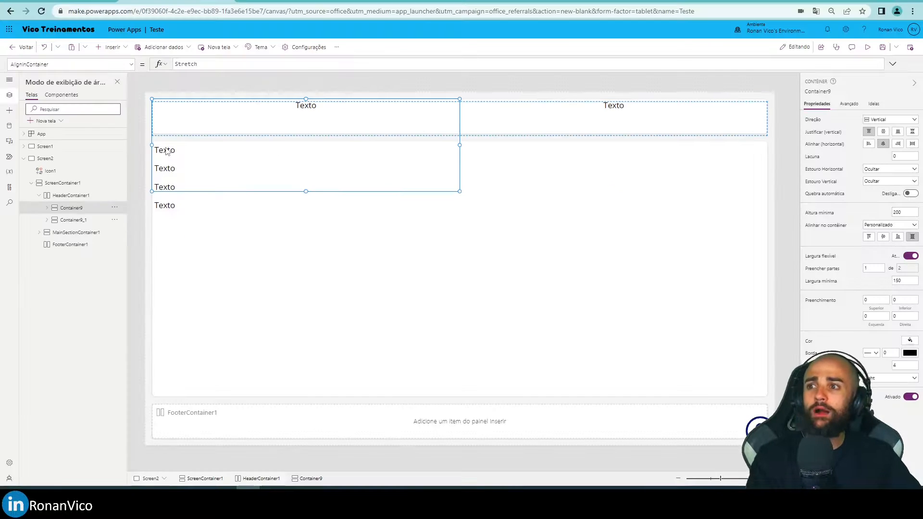
# Inspect the minimum width and minimum height settings of Container9 in the header, and select the first label of the main section.
pyautogui.click(322, 111)
pyautogui.click(302, 126)
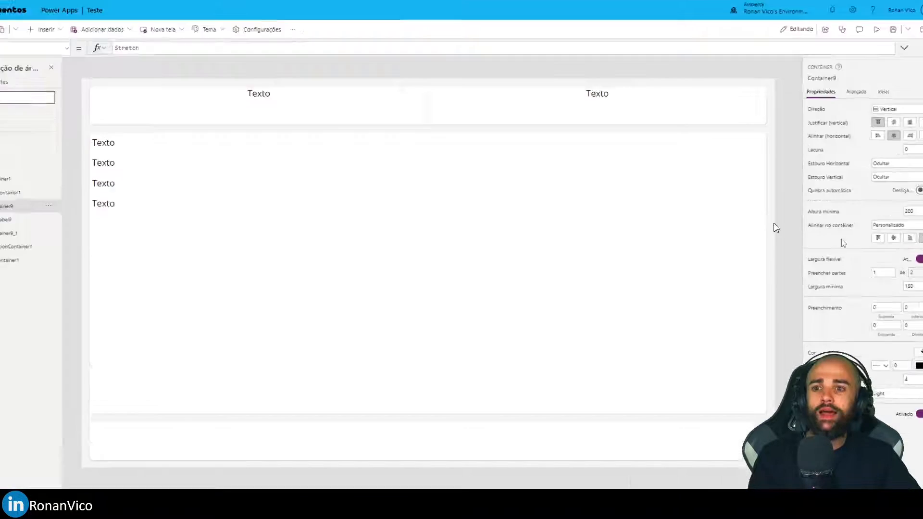
pyautogui.moveTo(903, 181); pyautogui.dragTo(839, 180)
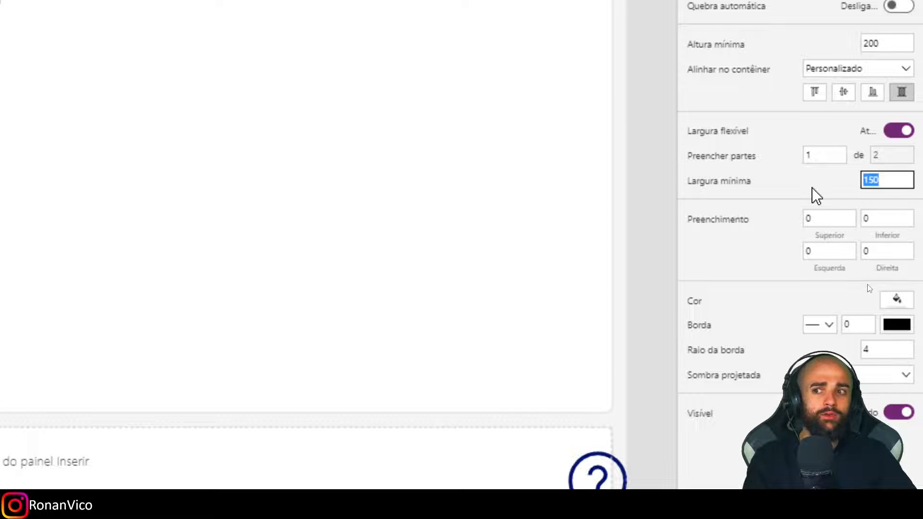
pyautogui.moveTo(889, 44); pyautogui.dragTo(835, 49)
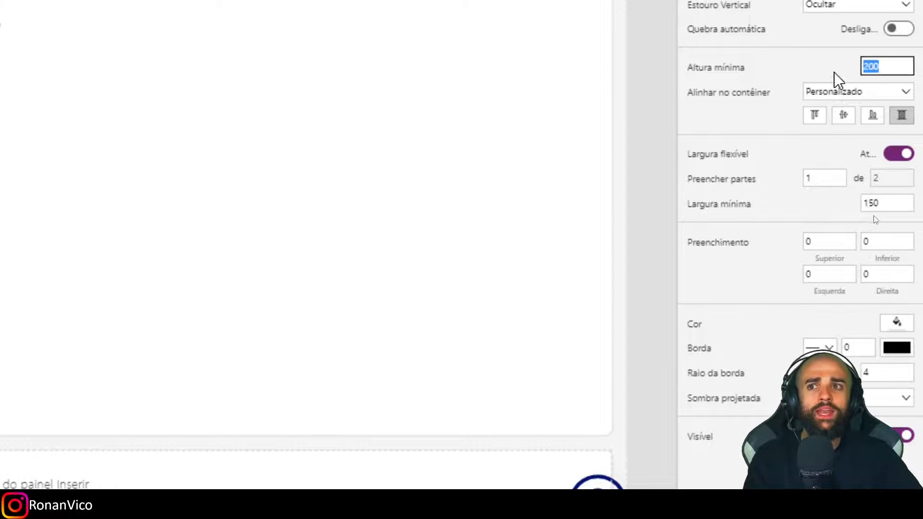
pyautogui.moveTo(889, 44); pyautogui.dragTo(854, 50)
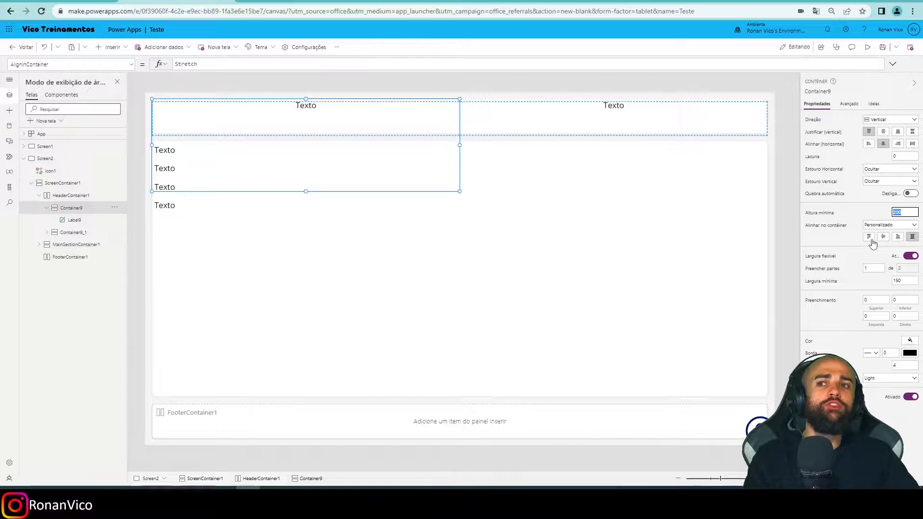
pyautogui.click(193, 154)
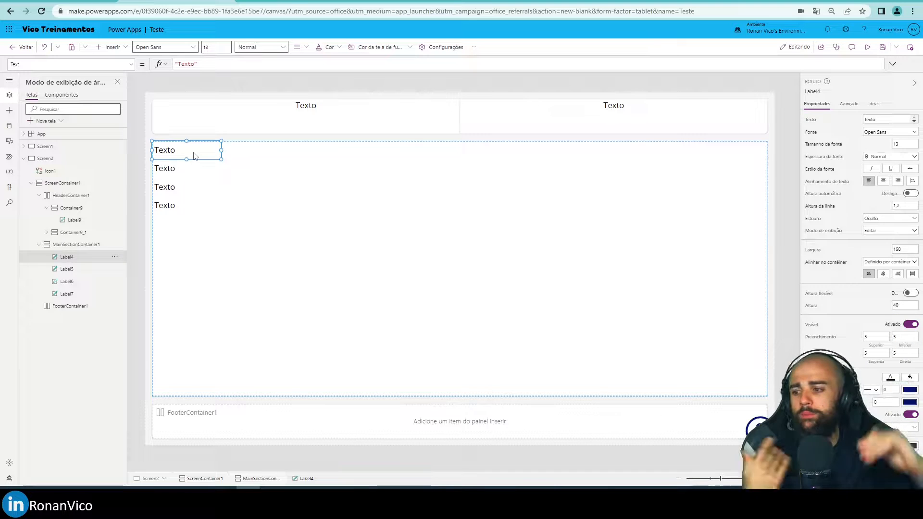
# Collapse Container9, the main section, HeaderContainer1 and ScreenContainer1 in the Screen2 hierarchy.
pyautogui.click(143, 377)
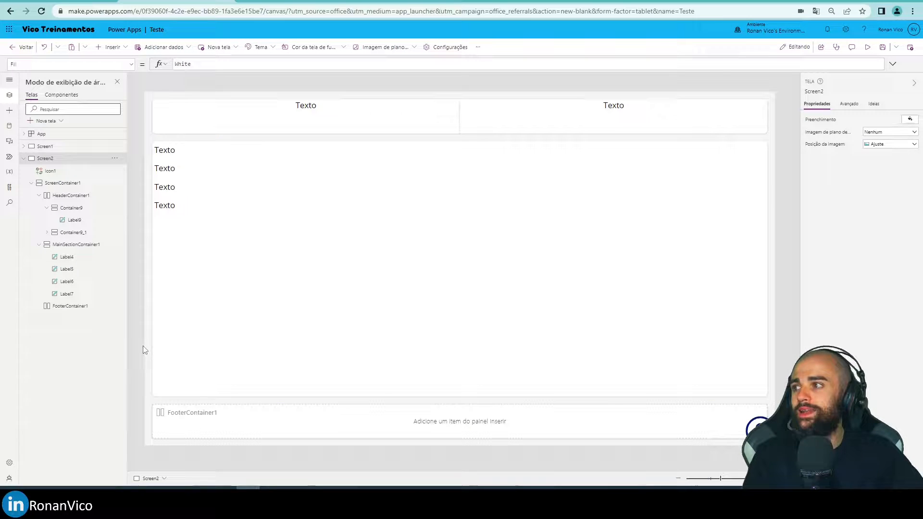
pyautogui.click(47, 208)
pyautogui.click(39, 232)
pyautogui.click(39, 195)
pyautogui.click(31, 184)
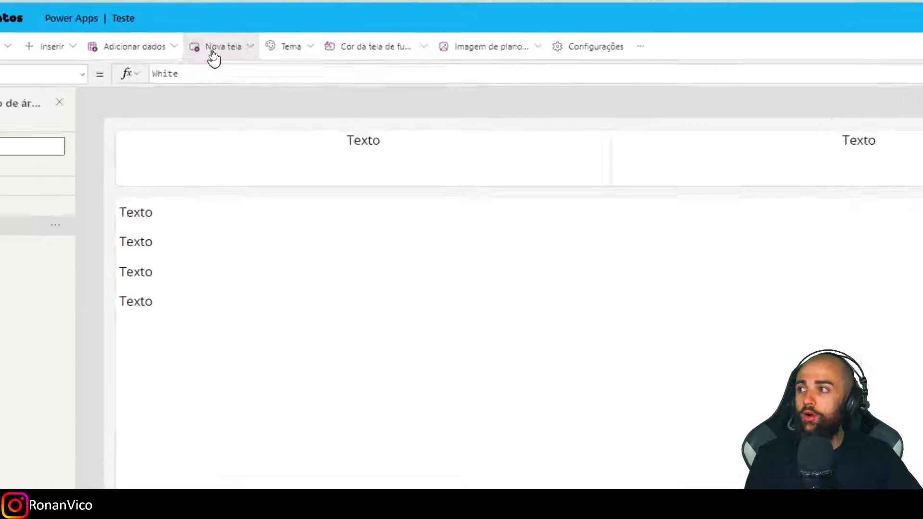
# Add a new screen with the "Cabeçalho, seção principal, rodapé" layout and check its header container.
pyautogui.click(213, 51)
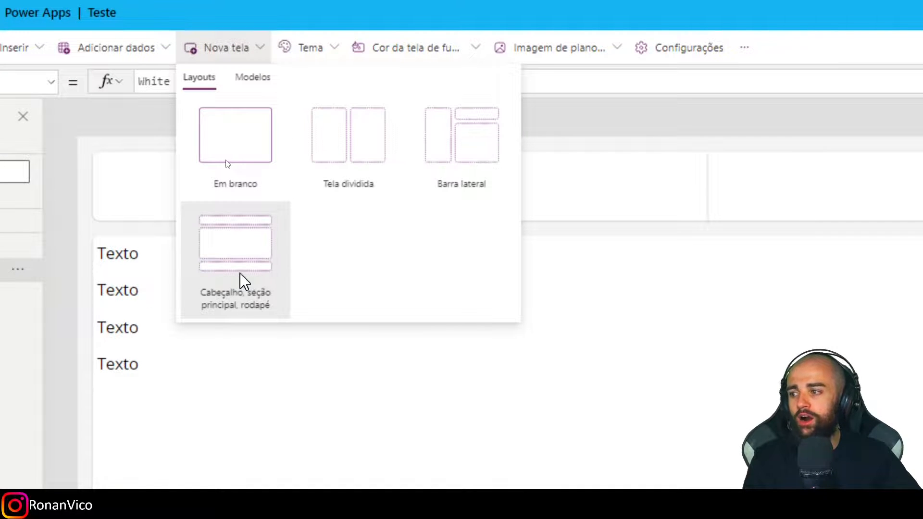
pyautogui.click(243, 280)
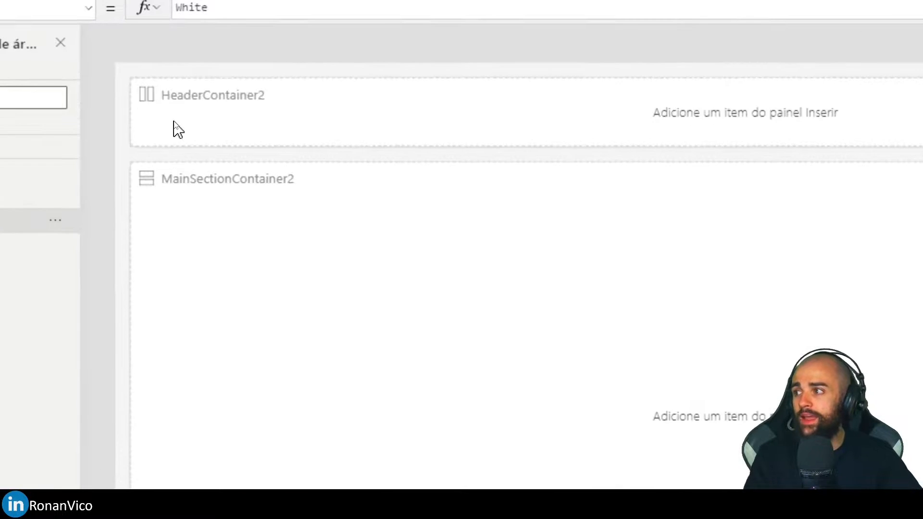
pyautogui.click(174, 120)
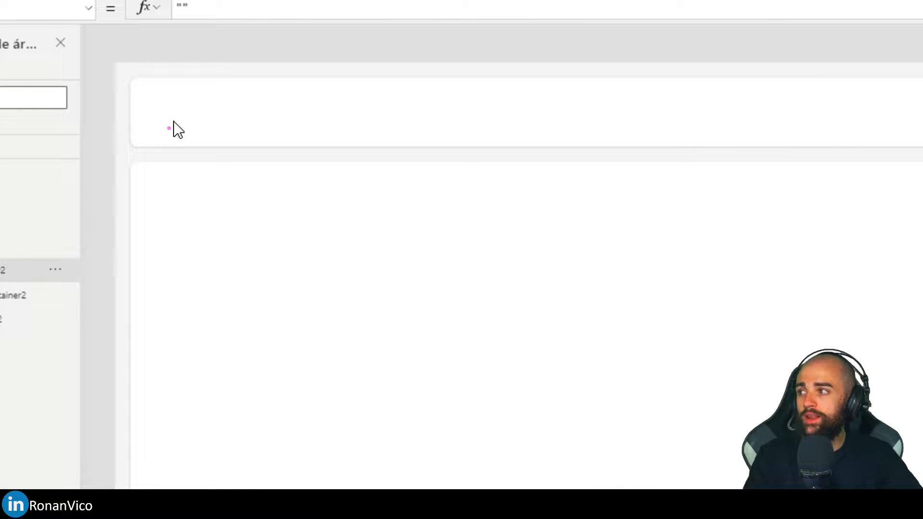
pyautogui.hotkey('ctrl', 'alt', 'g')
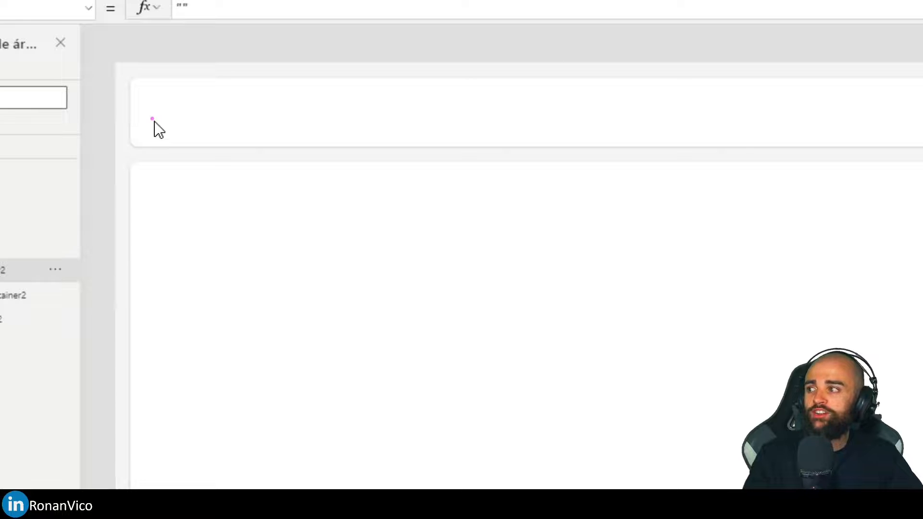
pyautogui.press('Escape')
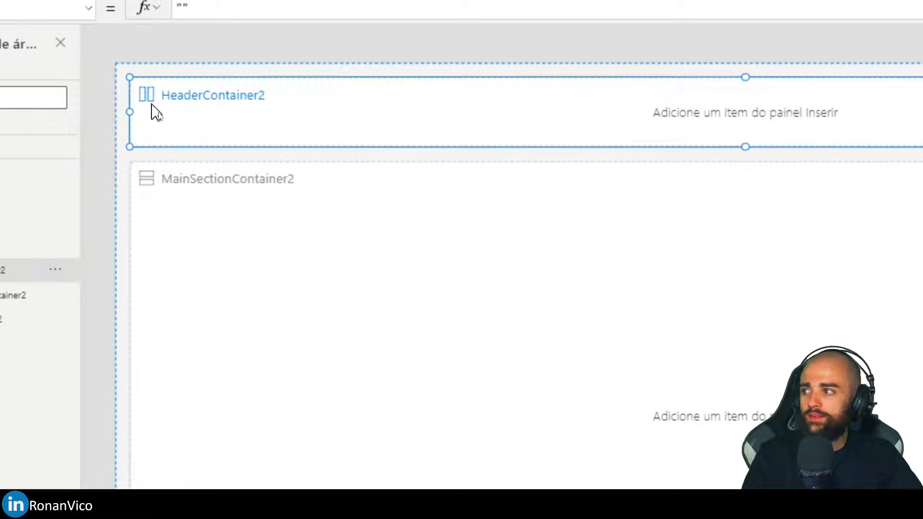
pyautogui.click(149, 44)
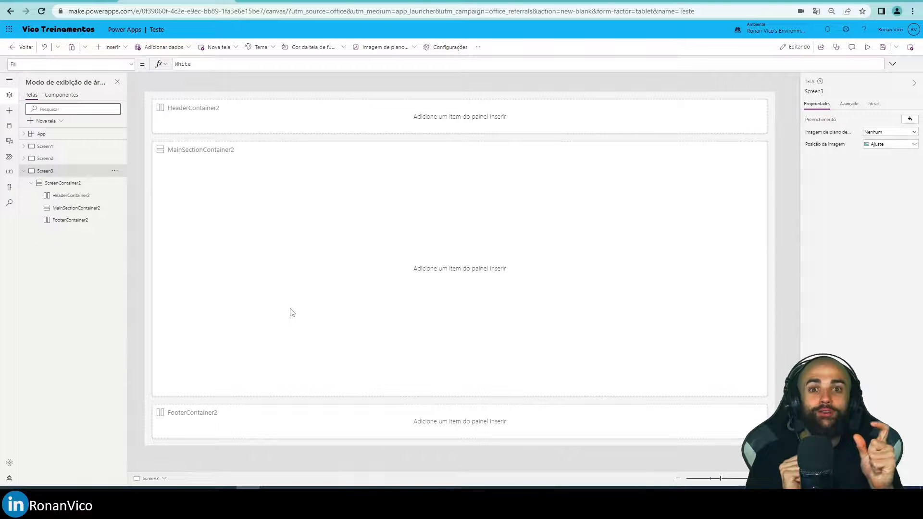
# Insert three text labels into HeaderContainer2 on Screen3.
pyautogui.click(242, 124)
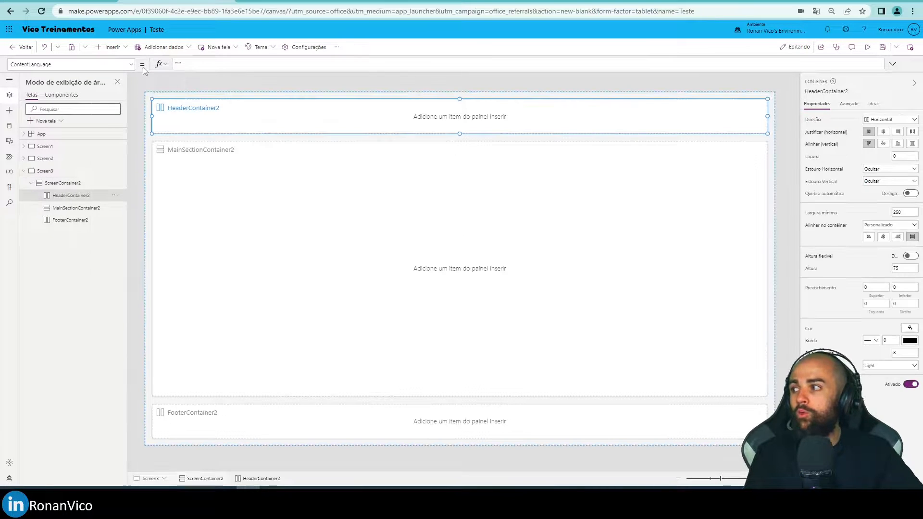
pyautogui.click(112, 47)
pyautogui.click(125, 92)
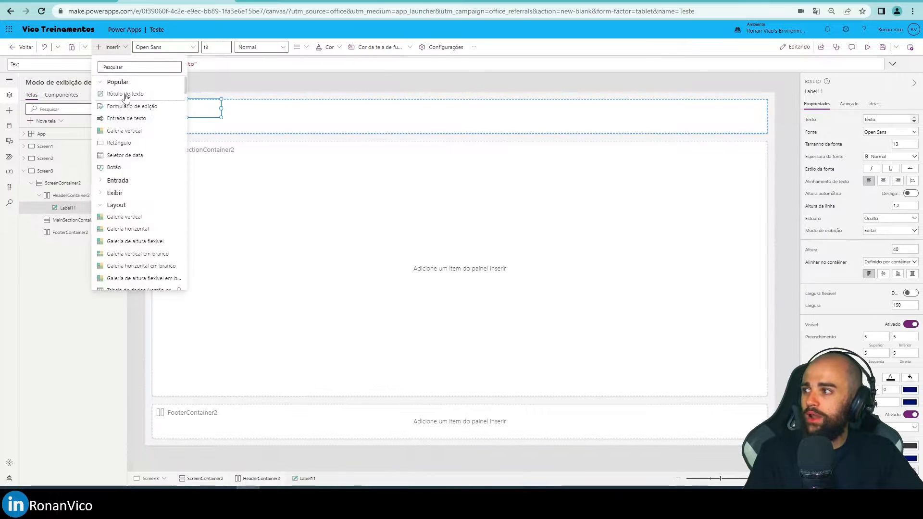
pyautogui.click(125, 94)
pyautogui.click(113, 48)
pyautogui.click(125, 93)
# Insert two text labels into MainSectionContainer2 on Screen3.
pyautogui.click(161, 157)
pyautogui.click(112, 47)
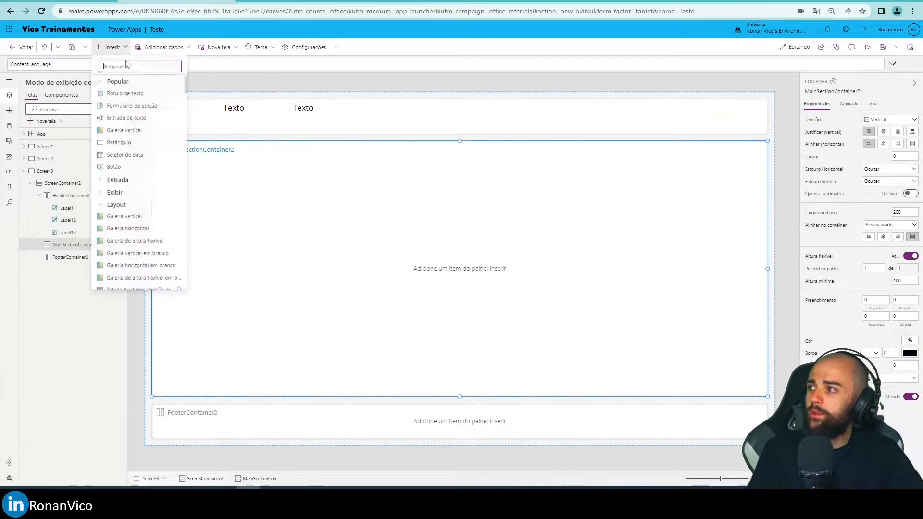
pyautogui.click(125, 93)
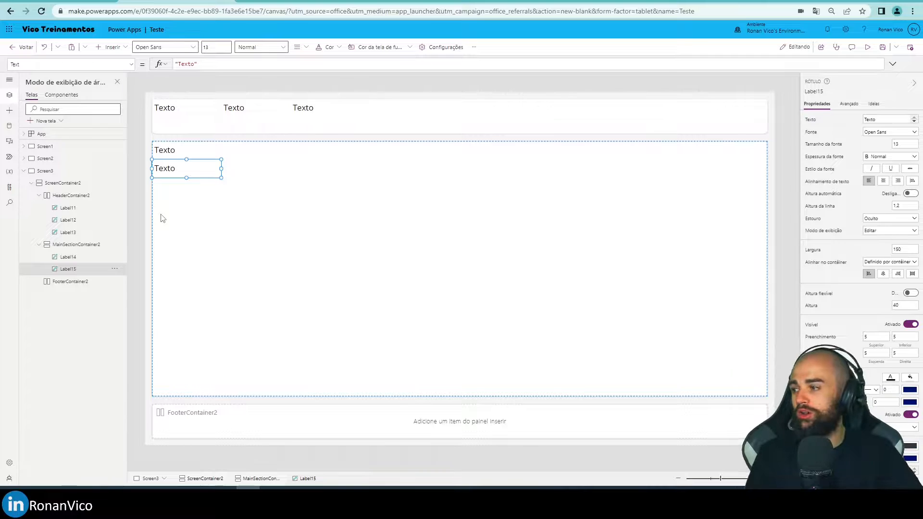
# Try a vertical container below the two labels of MainSectionContainer2, with a text label and a button inside it.
pyautogui.click(110, 46)
pyautogui.click(126, 209)
pyautogui.scroll(-2, 120, 206)
pyautogui.click(111, 109)
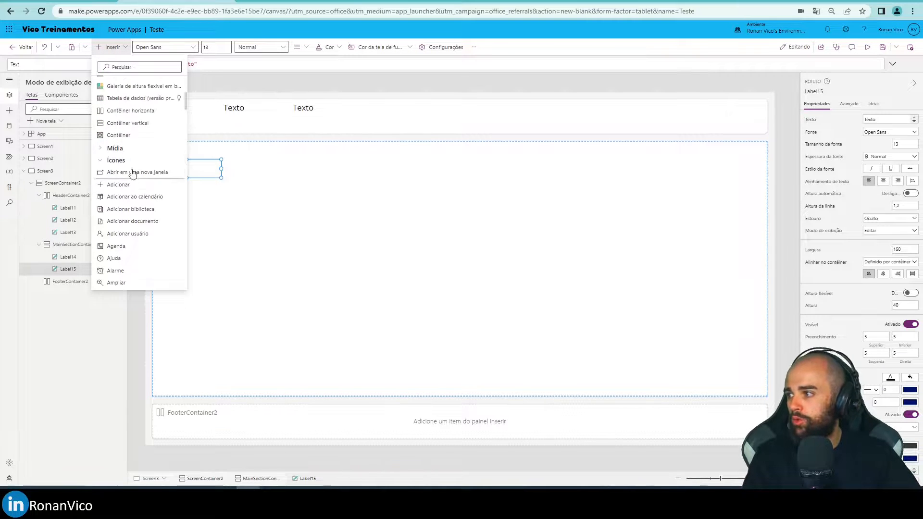
pyautogui.click(134, 126)
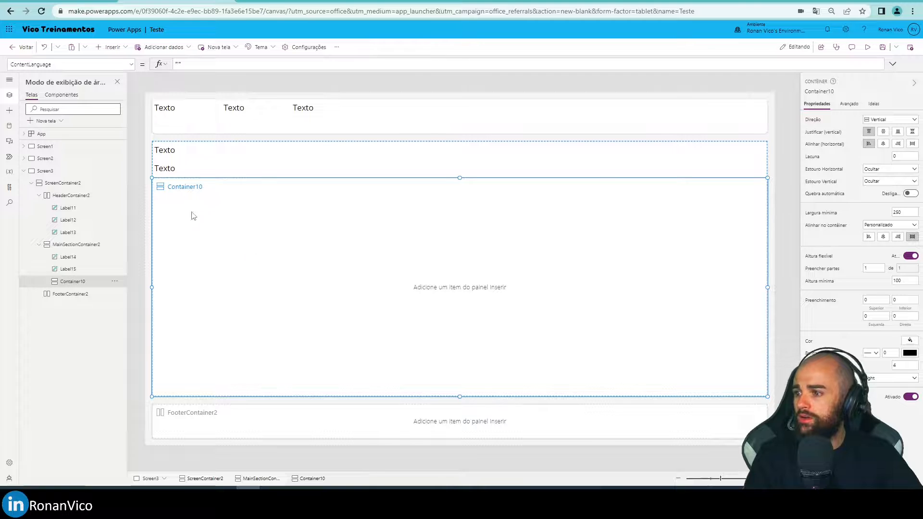
pyautogui.click(111, 47)
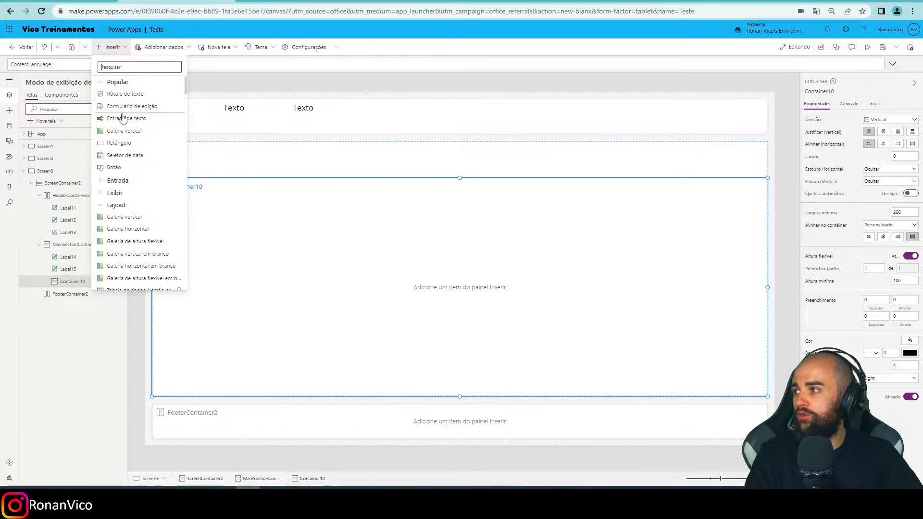
pyautogui.click(133, 95)
pyautogui.click(110, 47)
pyautogui.click(131, 167)
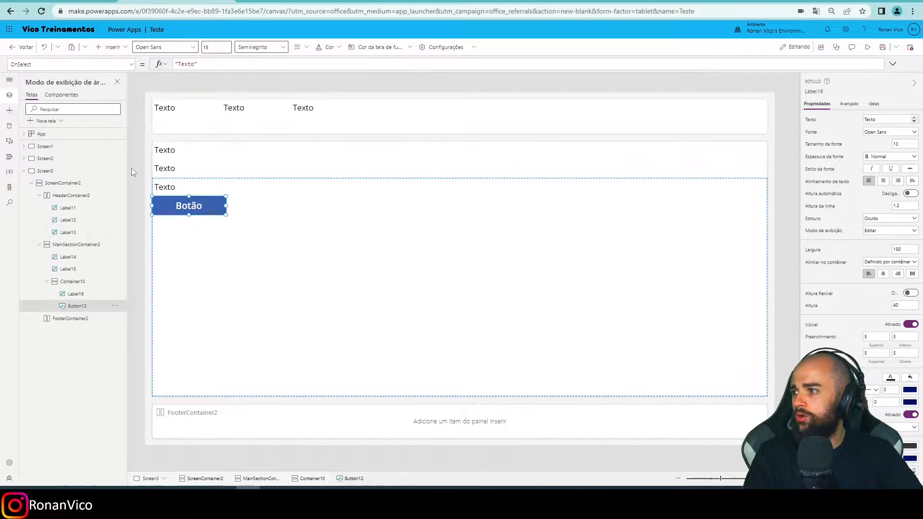
# Delete the vertical container holding the text label and button from MainSectionContainer2.
pyautogui.click(92, 282)
pyautogui.click(114, 281)
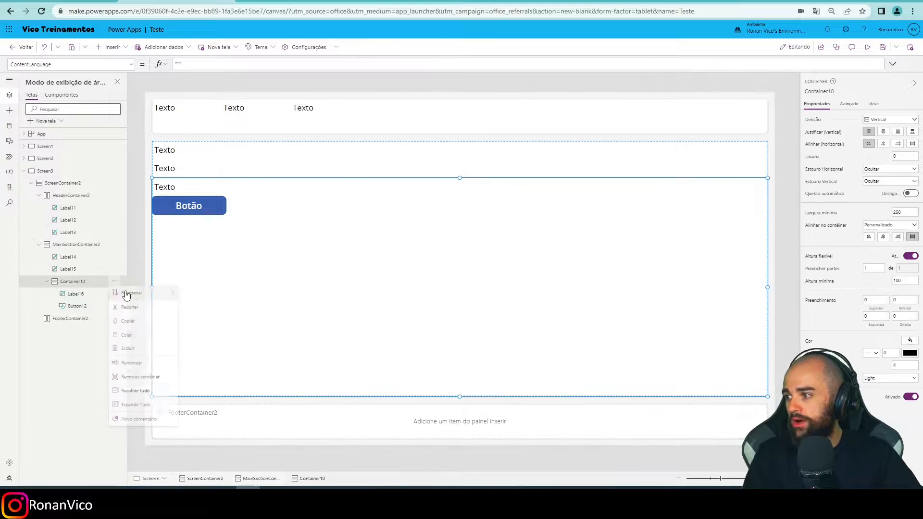
pyautogui.click(146, 350)
# Insert a horizontal container below Label14 and Label15 in MainSectionContainer2.
pyautogui.click(68, 268)
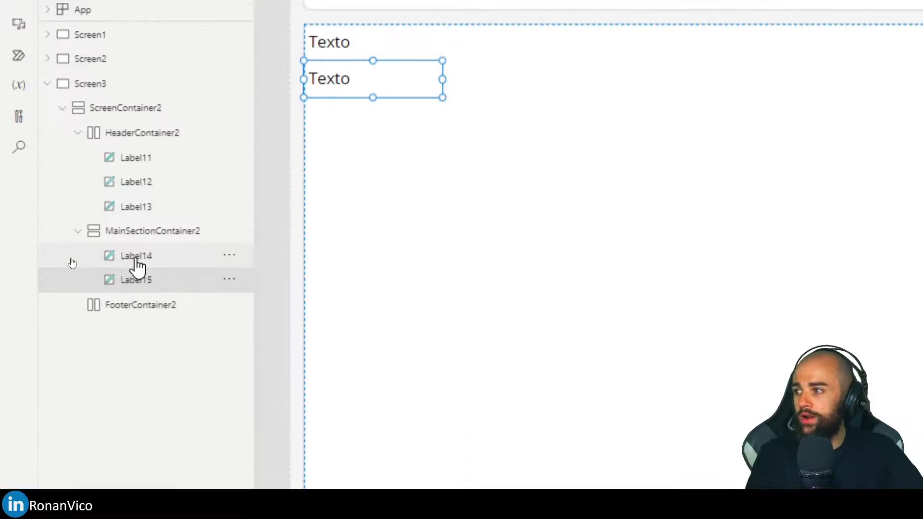
pyautogui.click(66, 259)
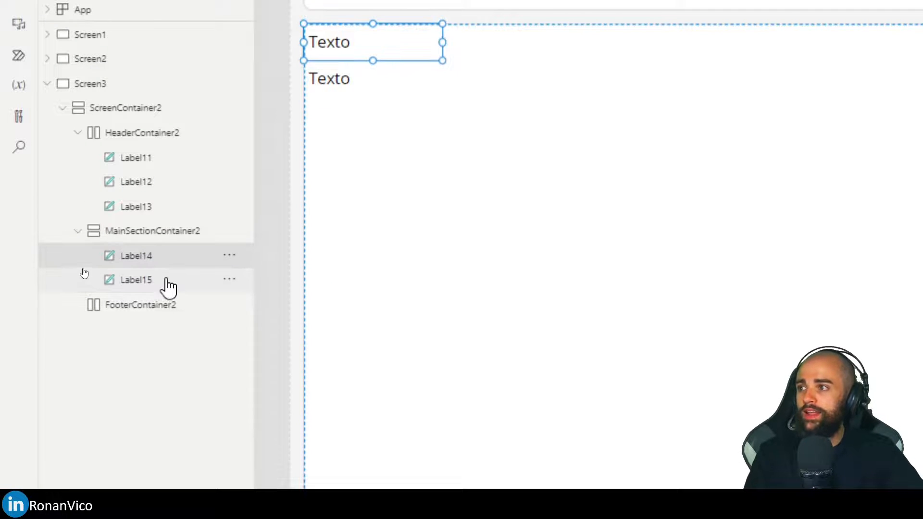
pyautogui.click(167, 281)
pyautogui.click(225, 41)
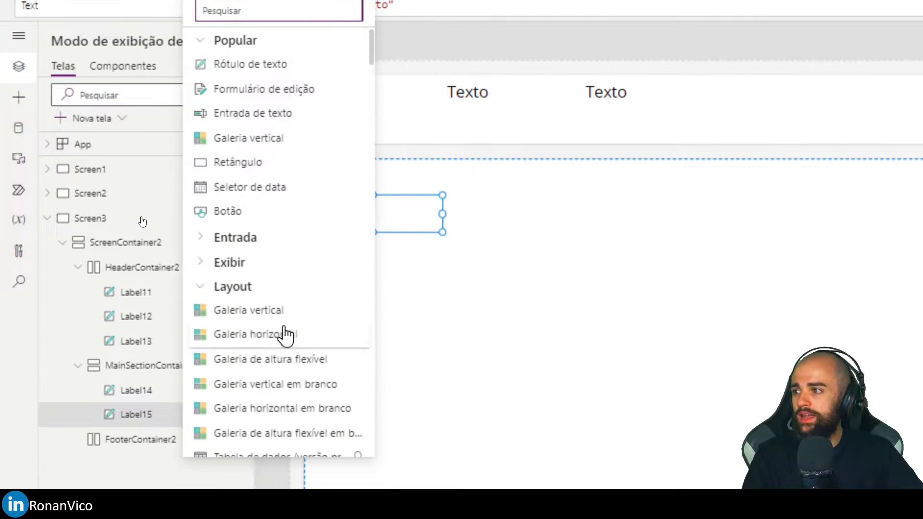
pyautogui.scroll(-4, 279, 356)
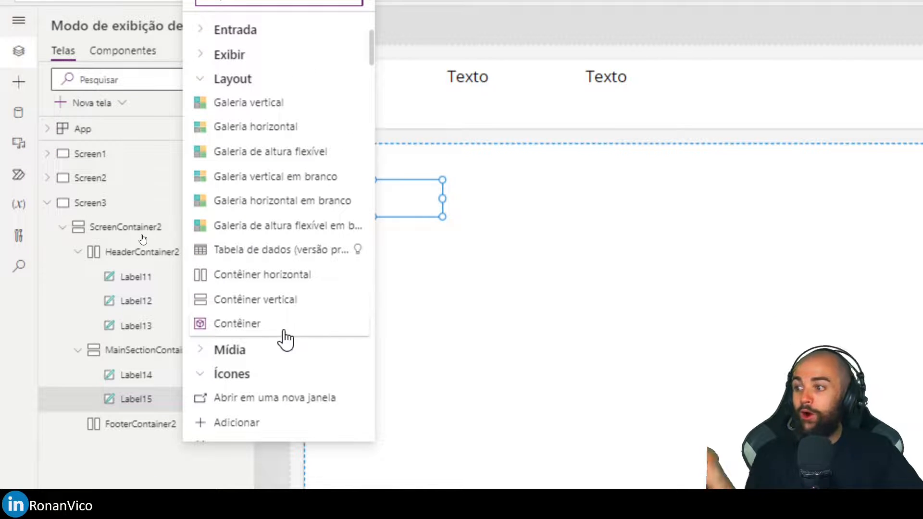
pyautogui.click(202, 284)
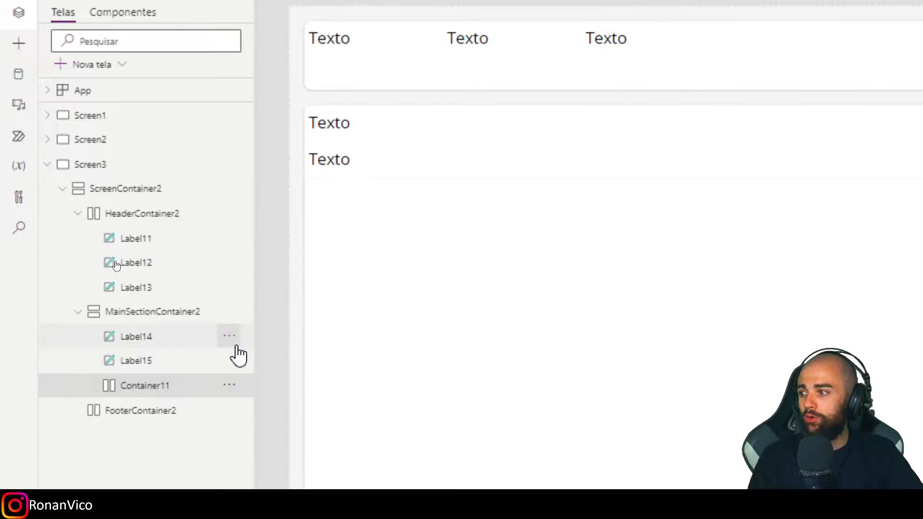
# Insert a text label and a button into the horizontal container, and collapse that container in the hierarchy.
pyautogui.click(110, 47)
pyautogui.click(123, 93)
pyautogui.click(110, 46)
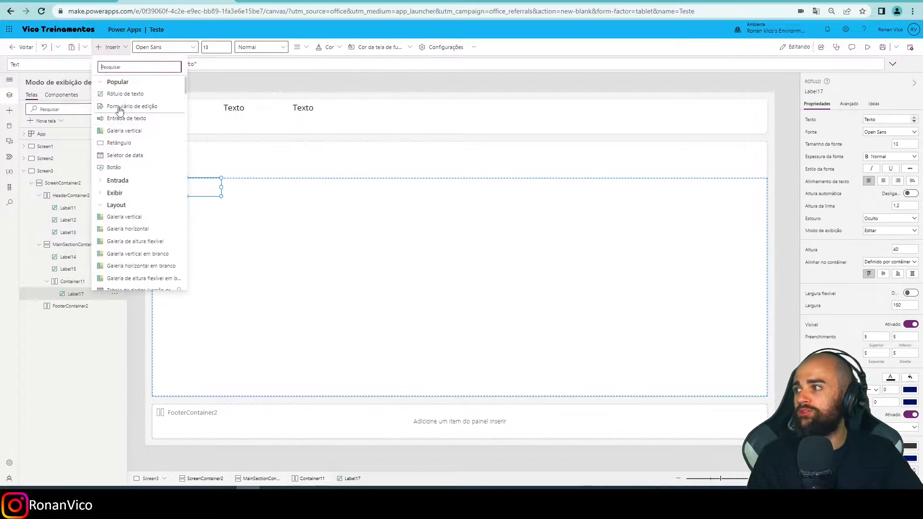
pyautogui.click(118, 167)
pyautogui.click(163, 243)
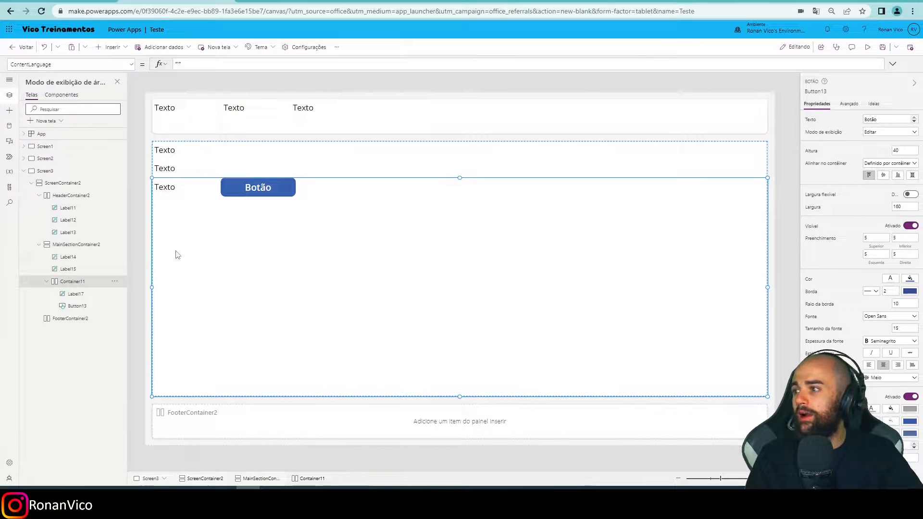
pyautogui.click(53, 284)
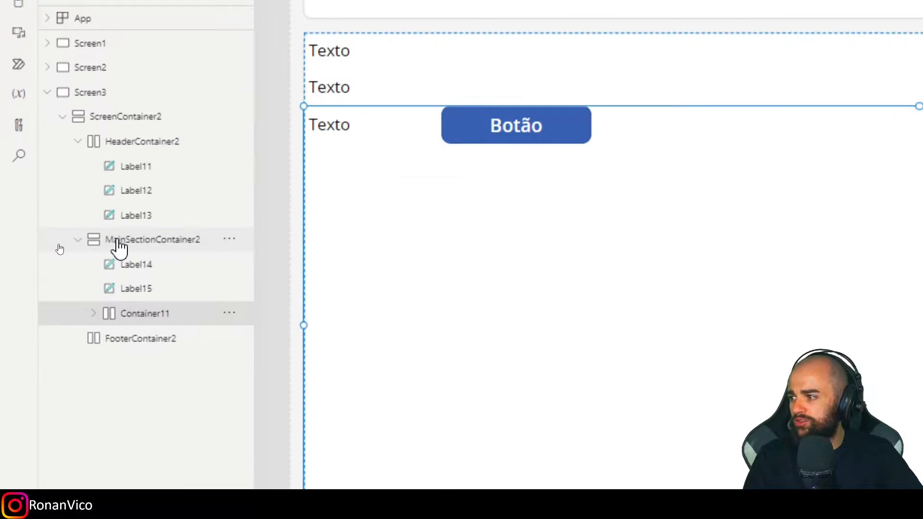
# Insert a text label below Container11 in MainSectionContainer2.
pyautogui.click(59, 246)
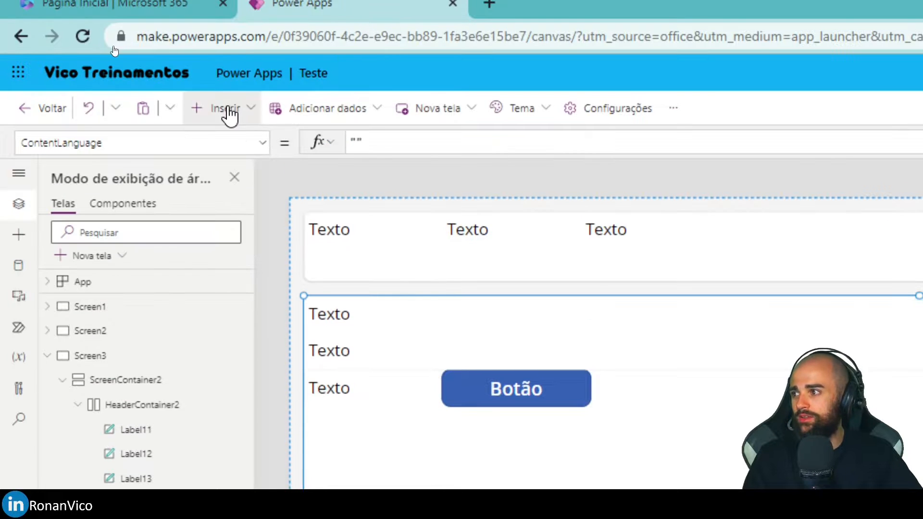
pyautogui.click(224, 109)
pyautogui.click(245, 202)
pyautogui.click(774, 278)
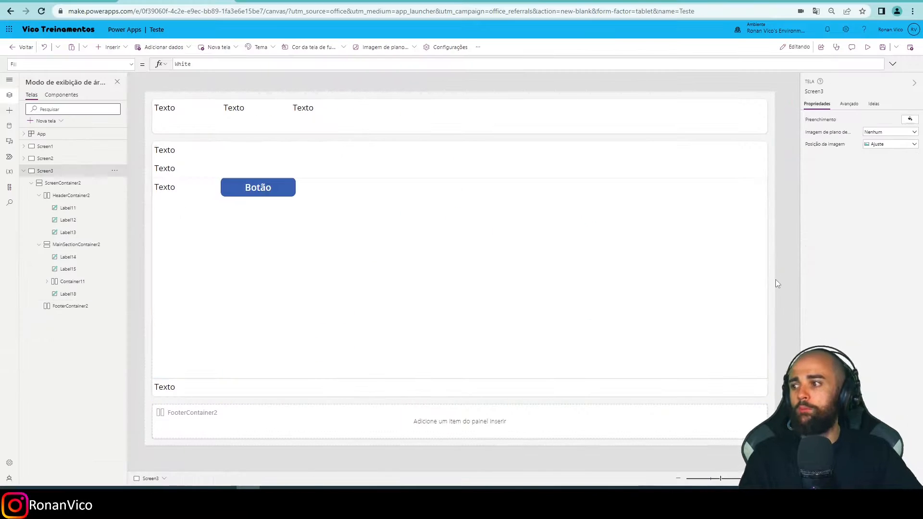
# Turn off flexible height for Container11 and set its height to 50.
pyautogui.click(295, 330)
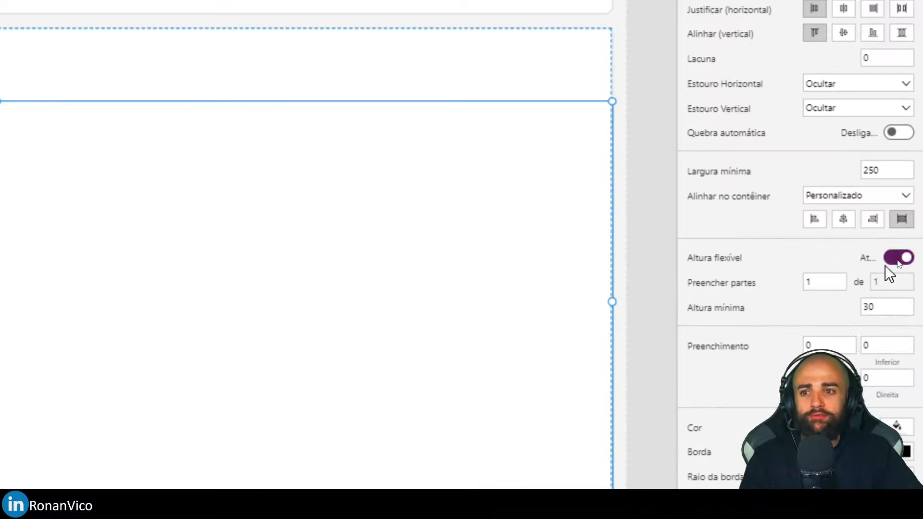
pyautogui.click(893, 281)
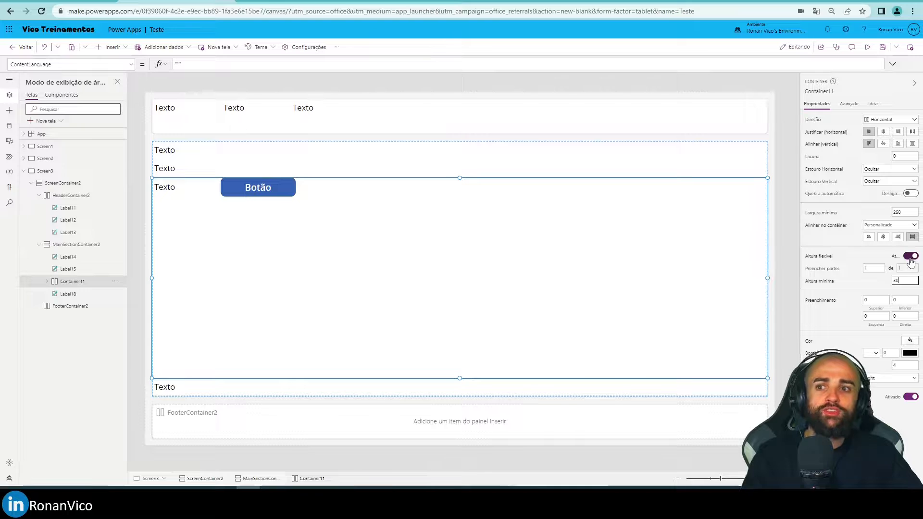
pyautogui.click(899, 257)
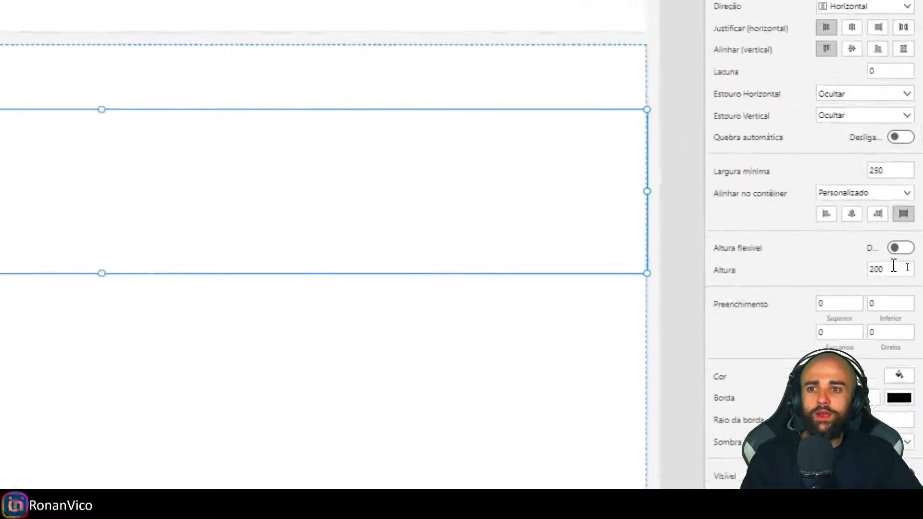
pyautogui.click(901, 268)
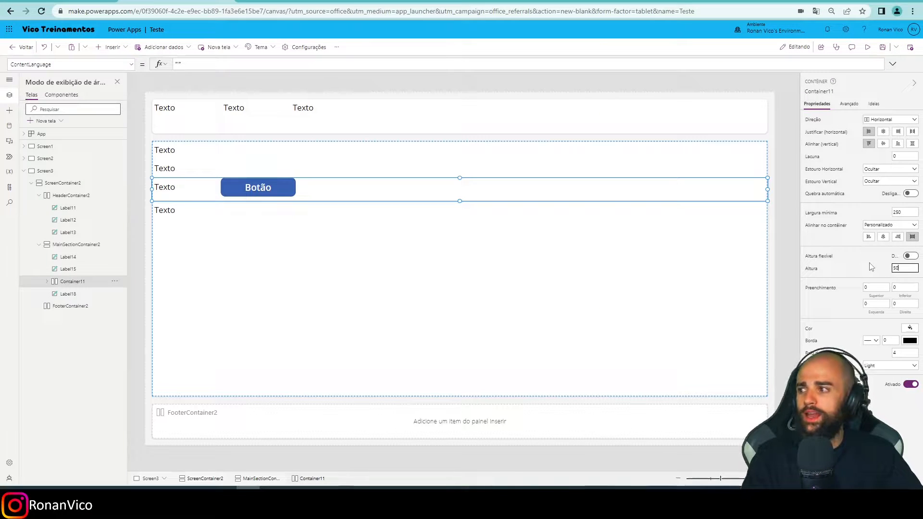
pyautogui.click(646, 184)
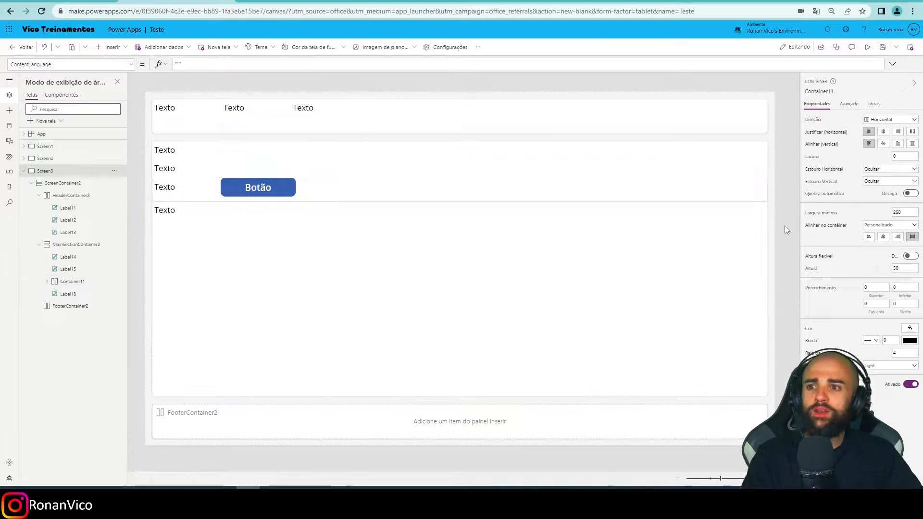
# Copy Container11 with its label and button, and paste the copy below Label18 in MainSectionContainer2.
pyautogui.click(338, 195)
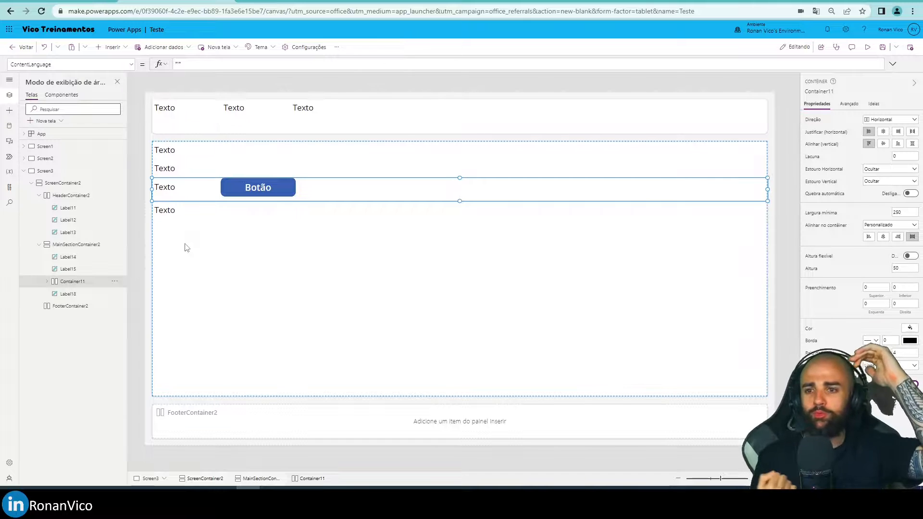
pyautogui.click(187, 247)
pyautogui.click(173, 212)
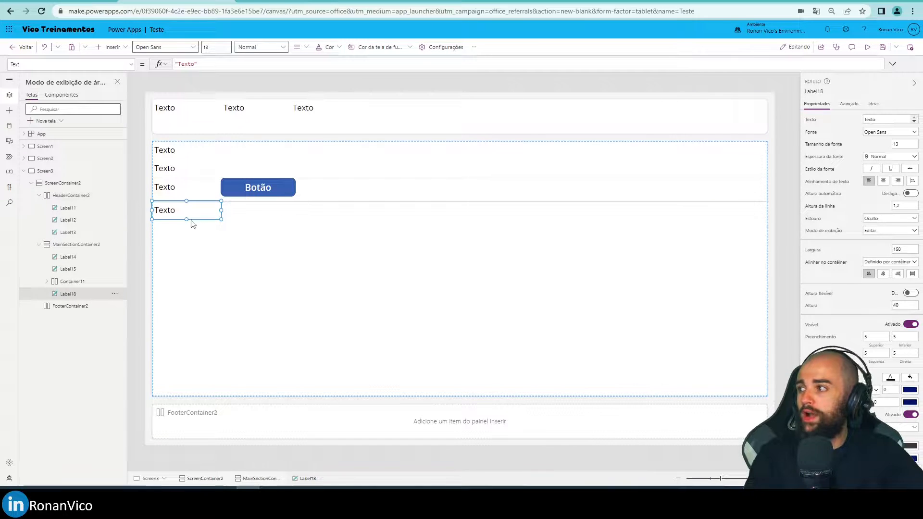
pyautogui.click(192, 232)
pyautogui.click(68, 281)
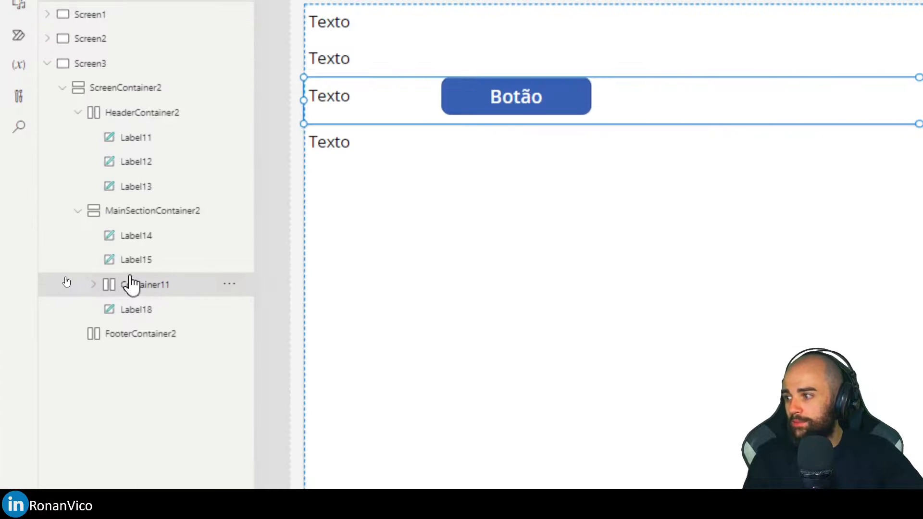
pyautogui.click(135, 317)
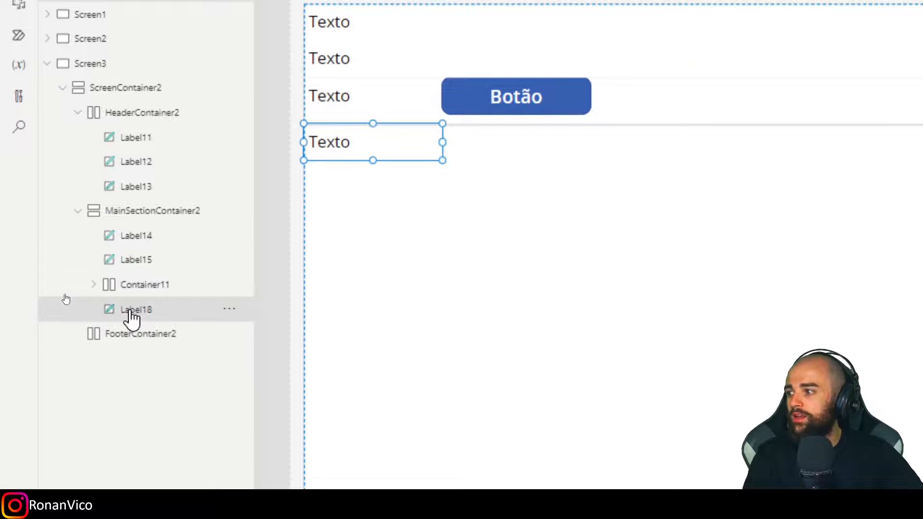
pyautogui.hotkey('ctrl', 'v')
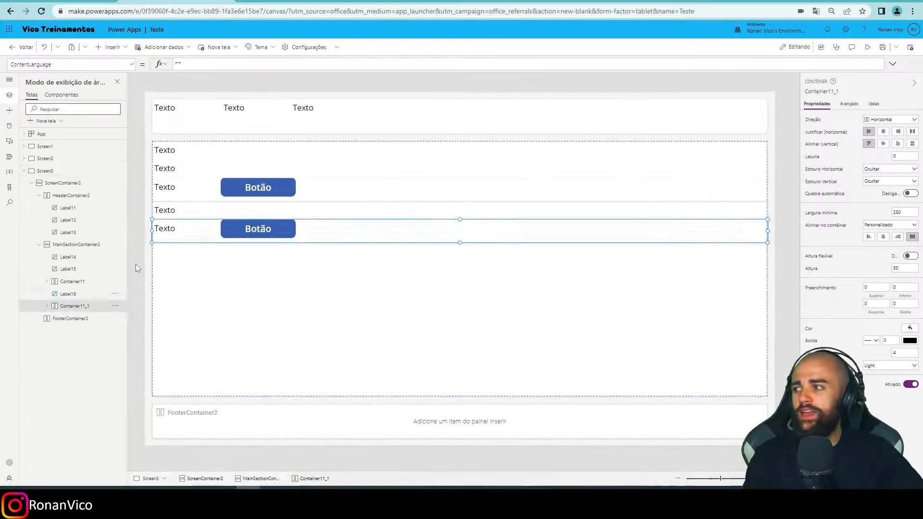
# Preview Screen3 at phone size, return to the editor and inspect the header and screen containers.
pyautogui.press('F5')
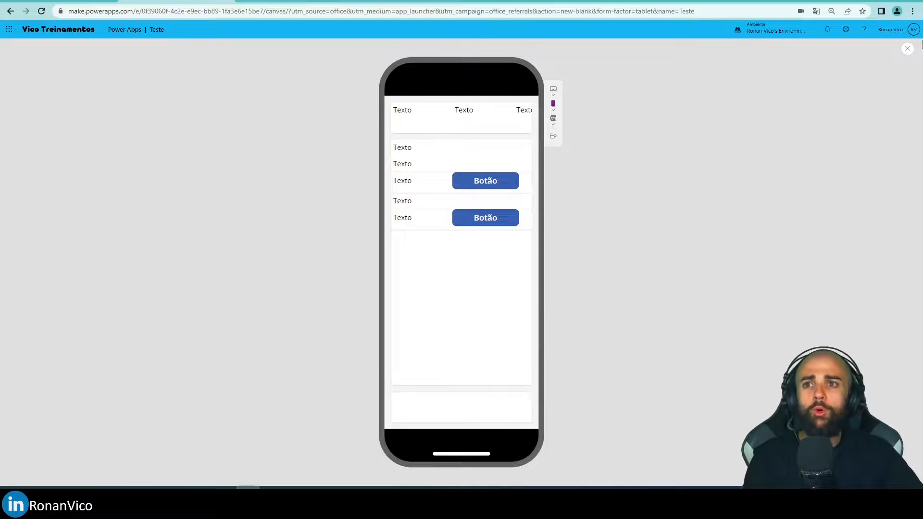
pyautogui.click(908, 48)
pyautogui.click(532, 290)
pyautogui.click(244, 125)
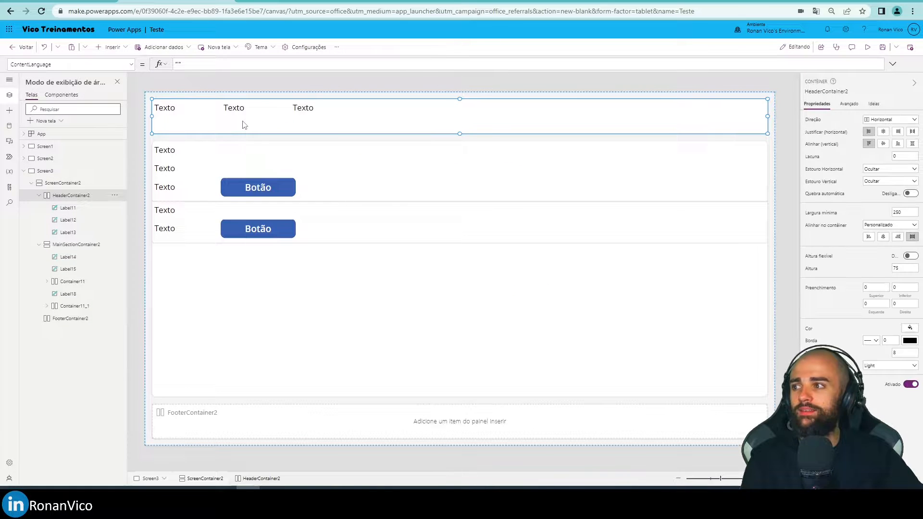
pyautogui.click(769, 196)
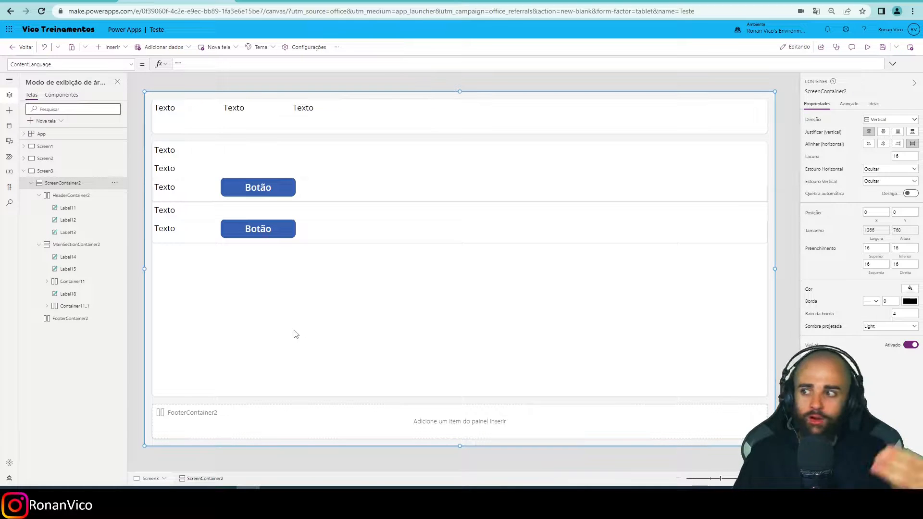
# Centre the contents of MainSectionContainer2 both horizontally and vertically.
pyautogui.click(258, 233)
pyautogui.click(264, 257)
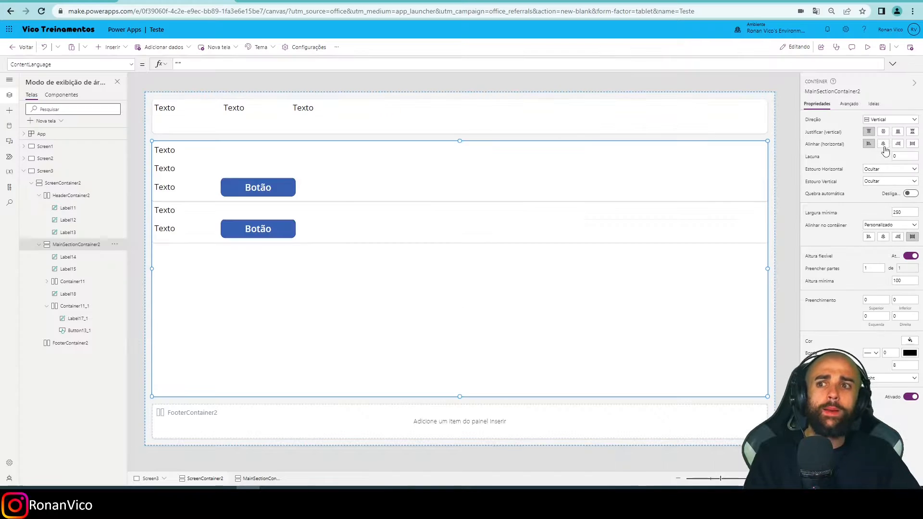
pyautogui.click(883, 143)
pyautogui.click(883, 132)
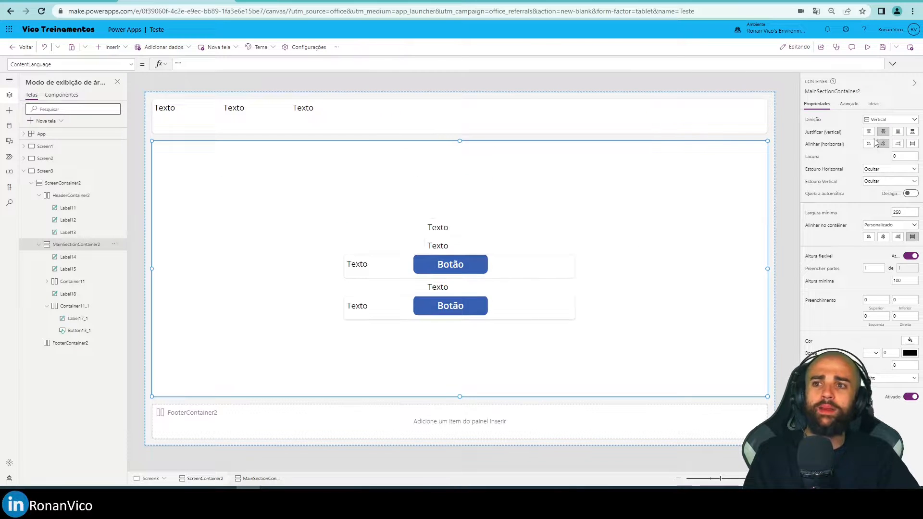
# Try left alignment and bottom justification in MainSectionContainer2, and return both settings to centre.
pyautogui.click(868, 143)
pyautogui.click(881, 132)
pyautogui.click(897, 133)
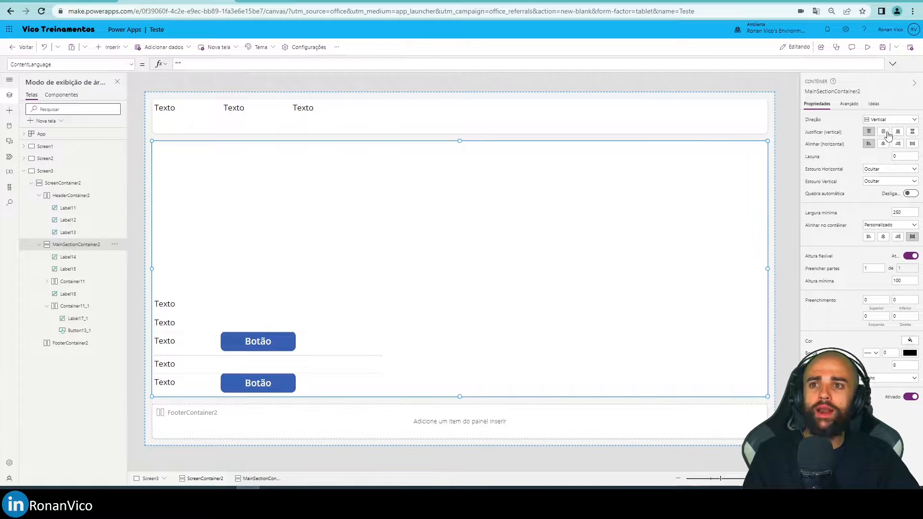
pyautogui.click(883, 144)
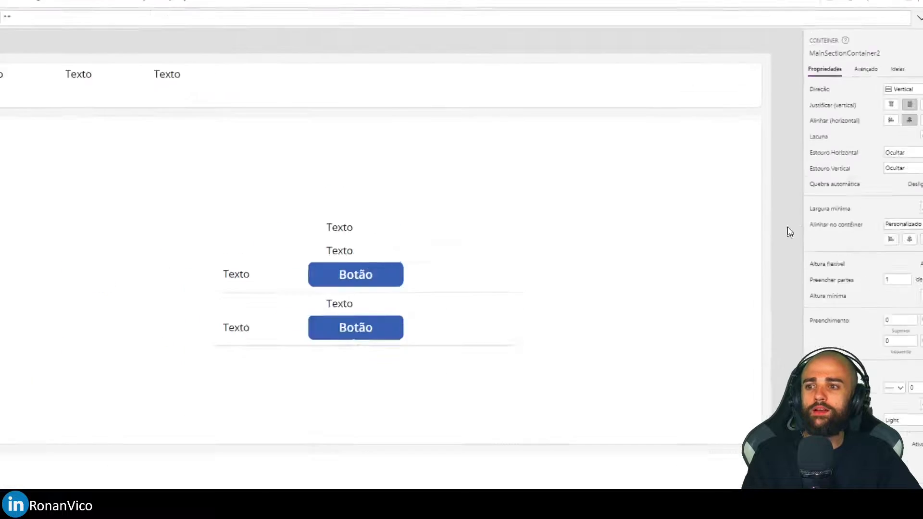
# Preview the centred layout on an Apple iPad and an Apple iPhone 8, and return to the editor.
pyautogui.press('F5')
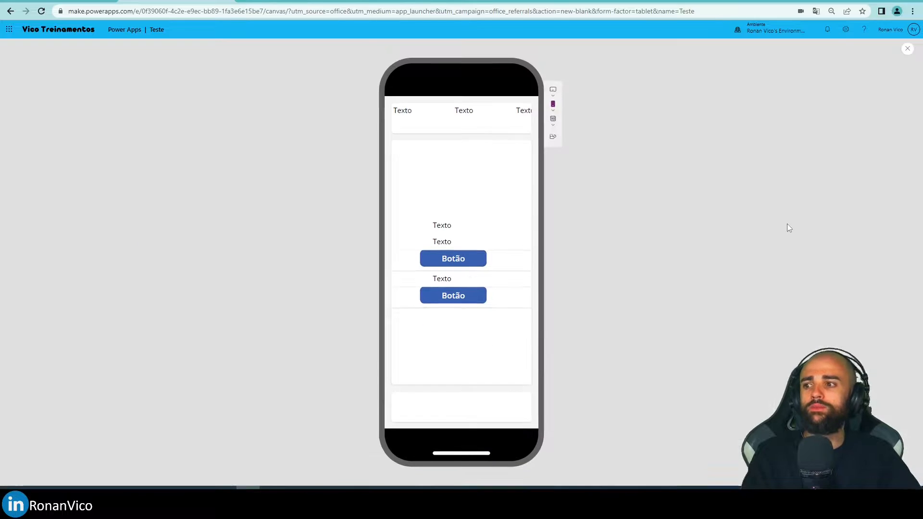
pyautogui.click(554, 117)
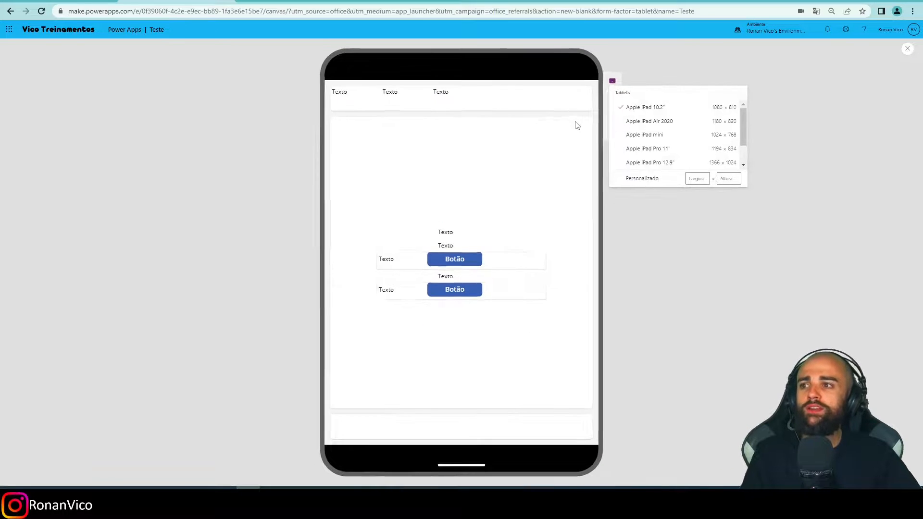
pyautogui.click(624, 109)
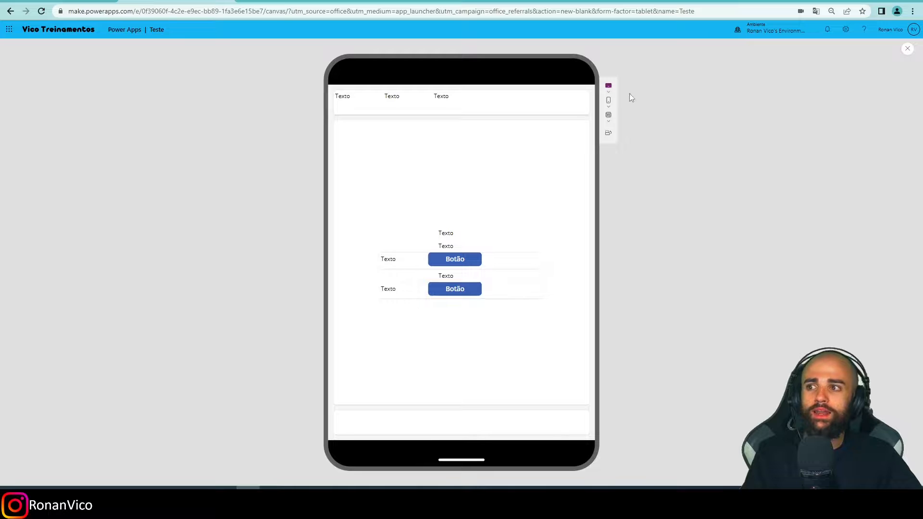
pyautogui.click(609, 117)
pyautogui.click(623, 148)
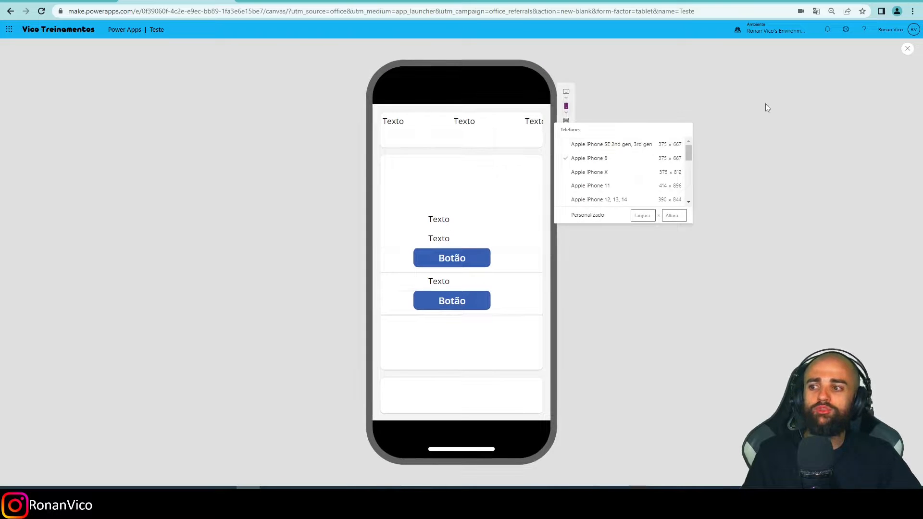
pyautogui.click(907, 49)
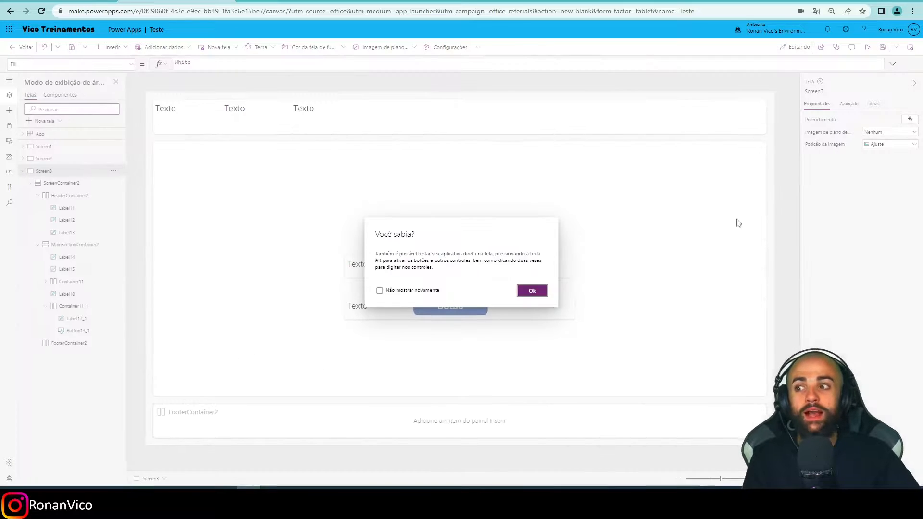
pyautogui.click(531, 291)
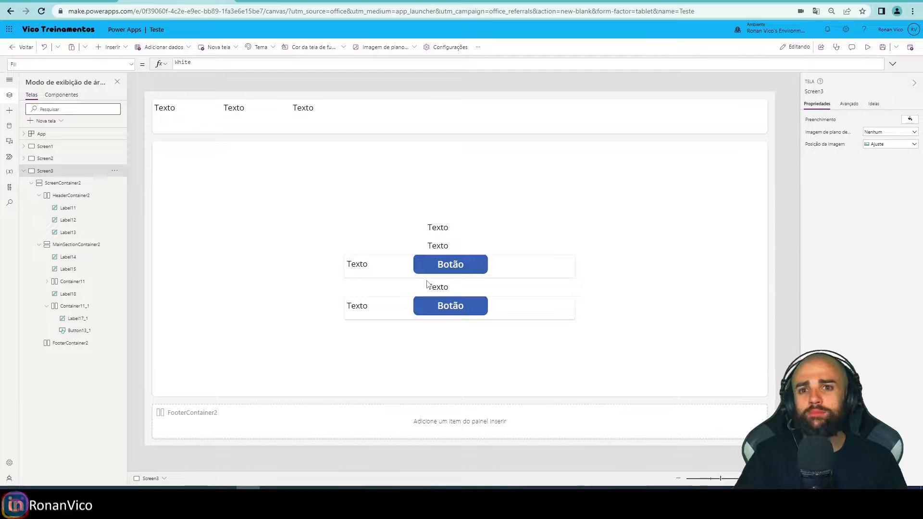
pyautogui.click(403, 207)
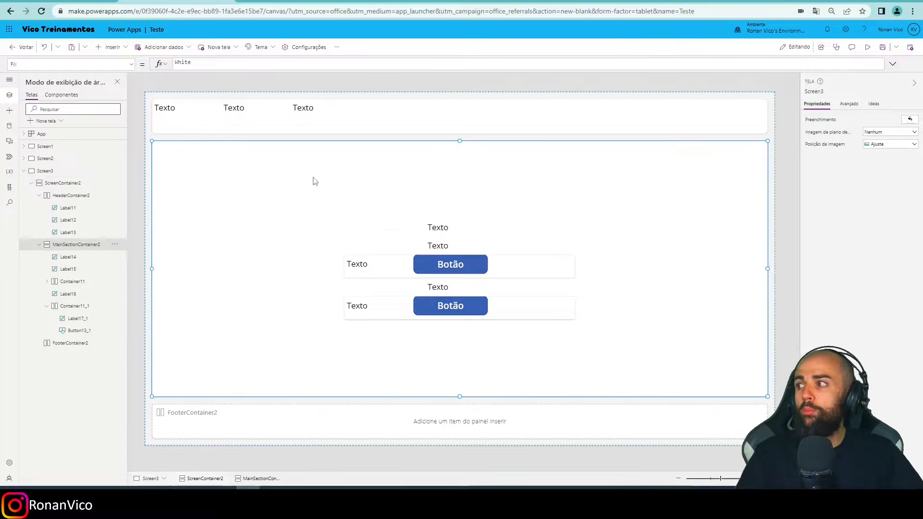
pyautogui.click(110, 46)
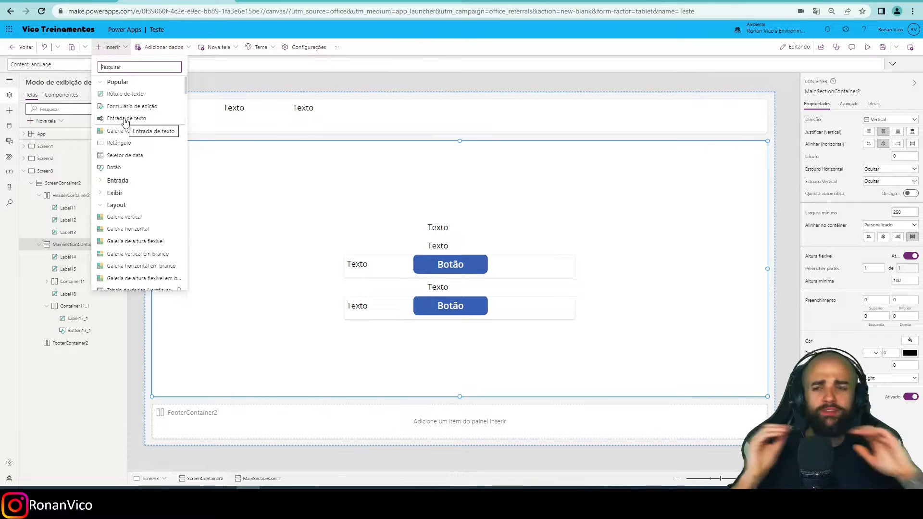
pyautogui.click(247, 138)
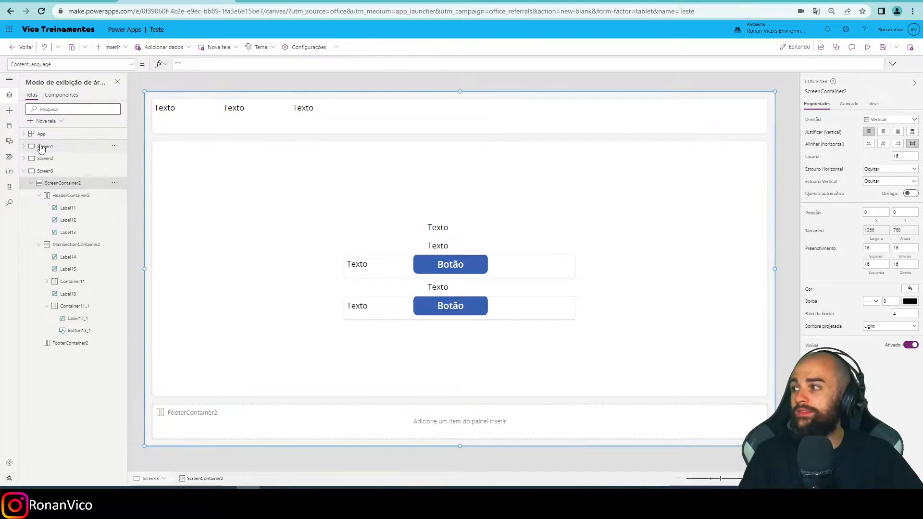
# Give the BANANA label on Screen1 a light red fill and move it to X 488, Y 144.
pyautogui.click(43, 147)
pyautogui.click(445, 220)
pyautogui.moveTo(435, 221); pyautogui.dragTo(380, 155)
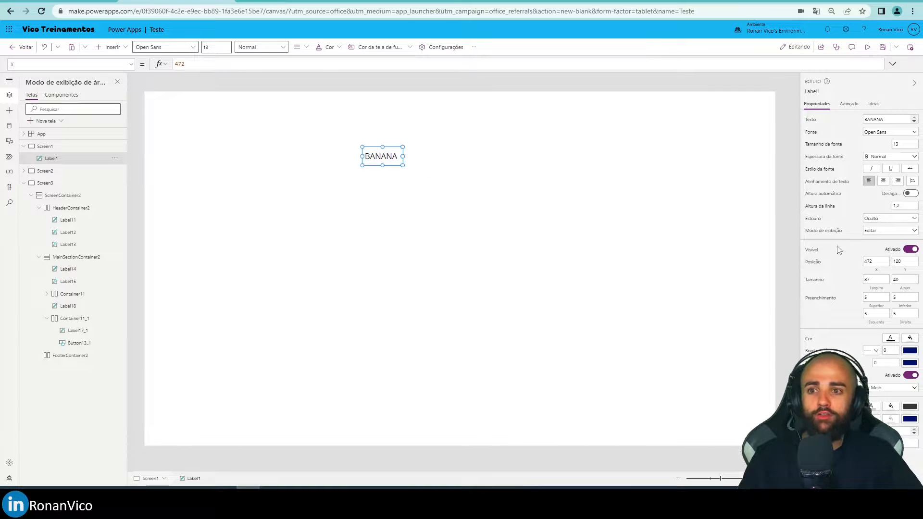
pyautogui.click(890, 338)
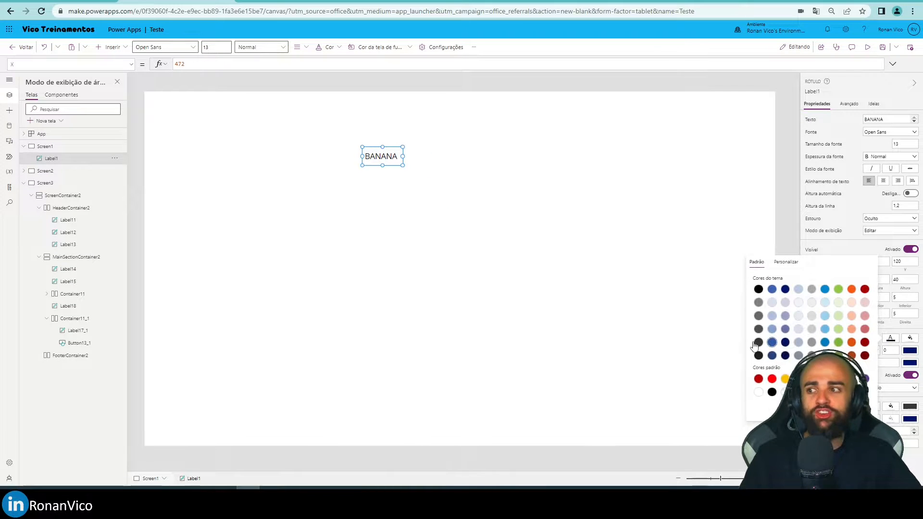
pyautogui.click(769, 223)
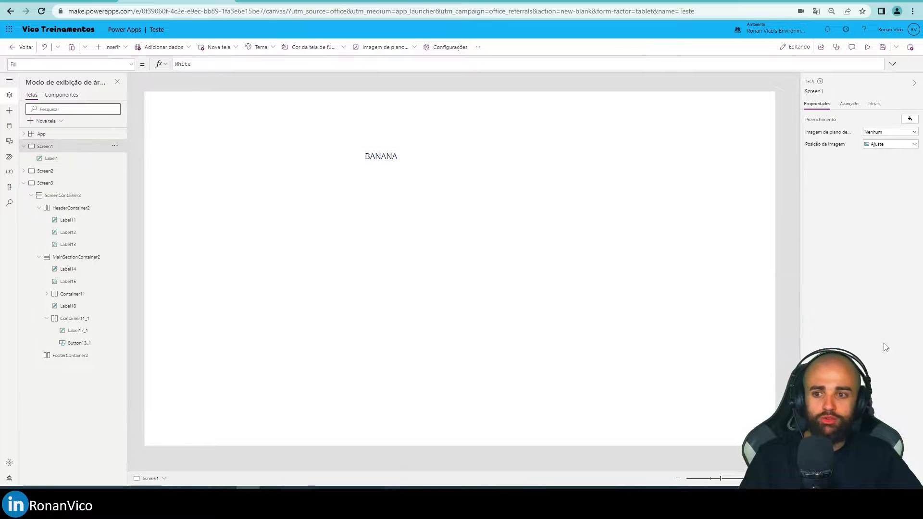
pyautogui.click(383, 158)
pyautogui.click(909, 338)
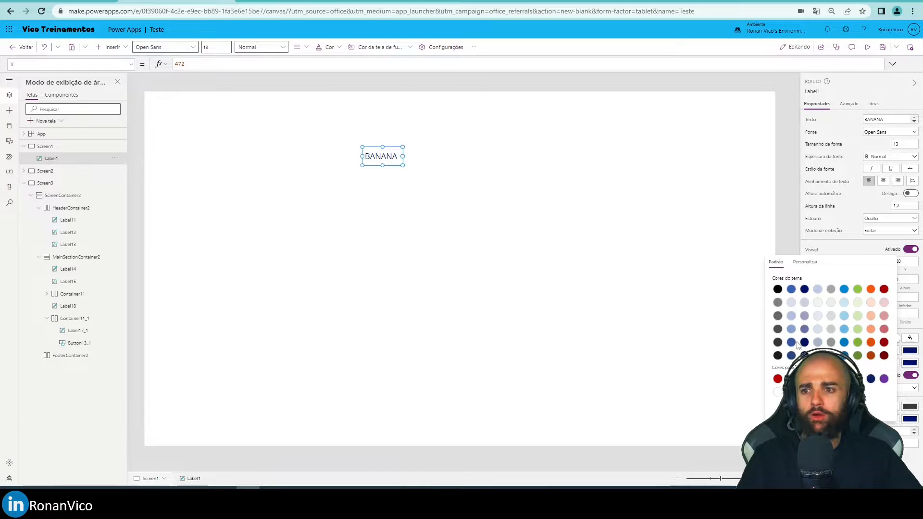
pyautogui.click(884, 330)
pyautogui.click(528, 194)
pyautogui.moveTo(394, 161)
pyautogui.mouseDown()
pyautogui.moveTo(431, 178)
pyautogui.moveTo(405, 171)
pyautogui.mouseUp()
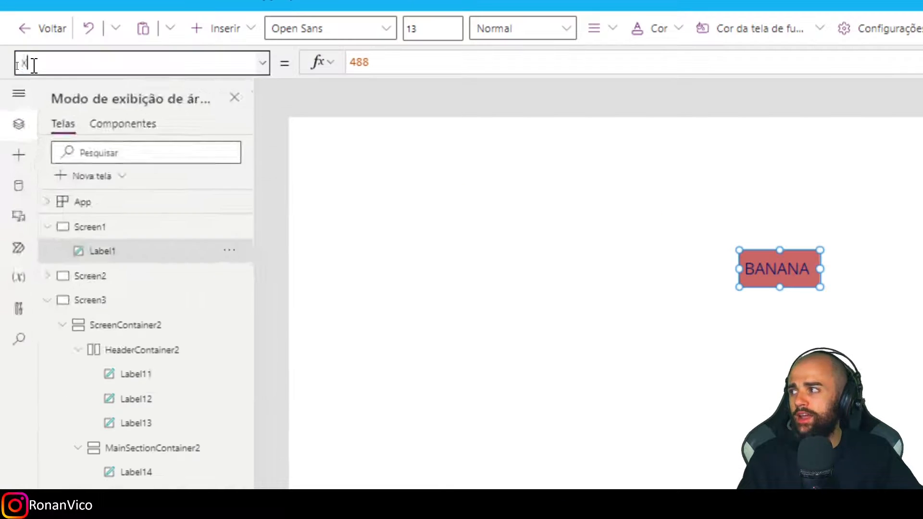
# Set the BANANA label's Width property to the formula App.Width.
pyautogui.click(16, 66)
pyautogui.write('Width')
pyautogui.press('Tab')
pyautogui.press('Tab')
pyautogui.write('Ap')
pyautogui.write('dth')
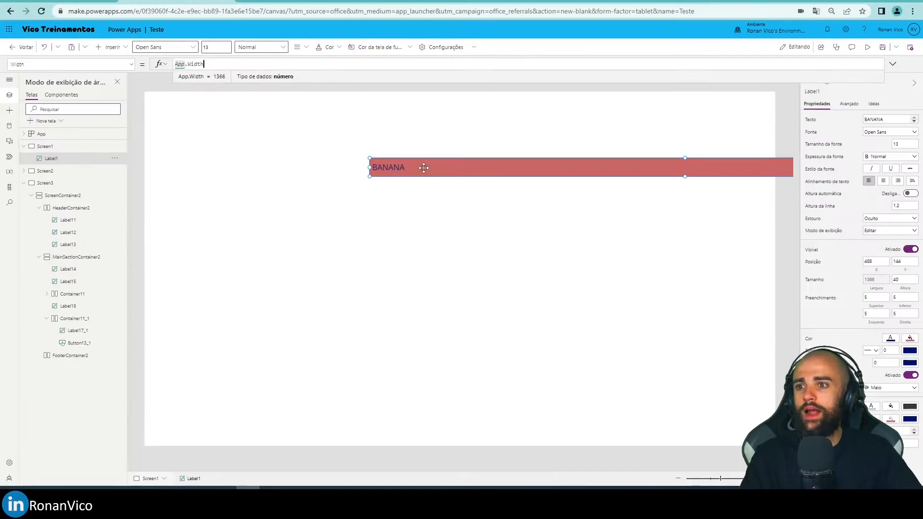
# Move the BANANA label to Y 136 and set its X property to 0.
pyautogui.moveTo(423, 168); pyautogui.dragTo(399, 163)
pyautogui.click(33, 64)
pyautogui.click(35, 201)
pyautogui.click(228, 66)
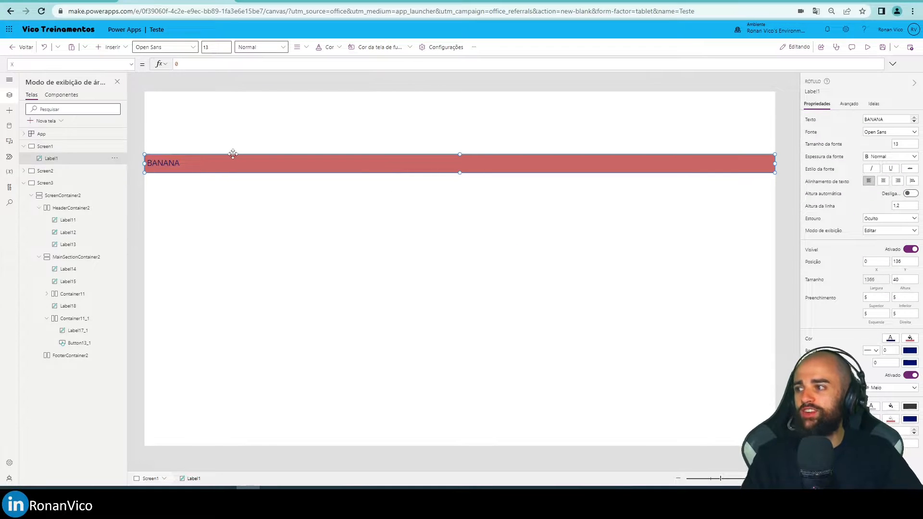
# Centre the text of the BANANA label on Screen1 and preview the screen on a phone.
pyautogui.click(882, 181)
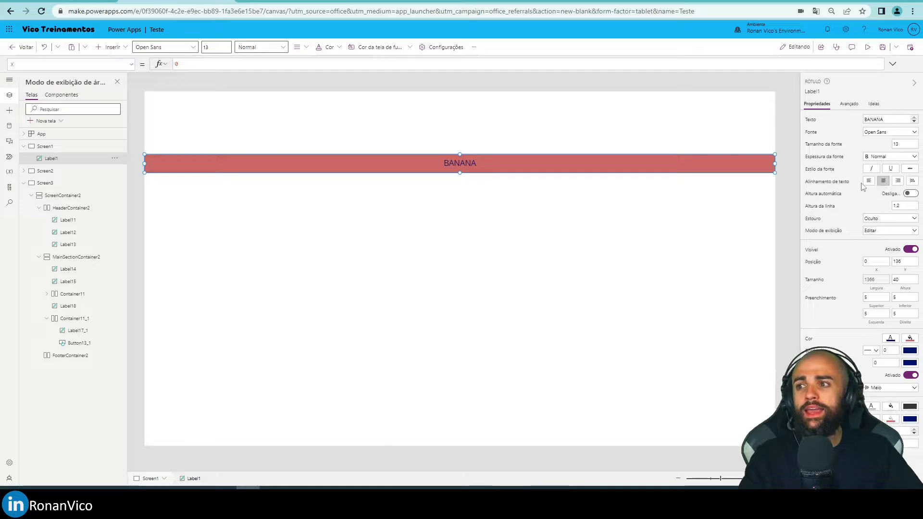
pyautogui.press('F5')
pyautogui.click(567, 127)
pyautogui.click(588, 150)
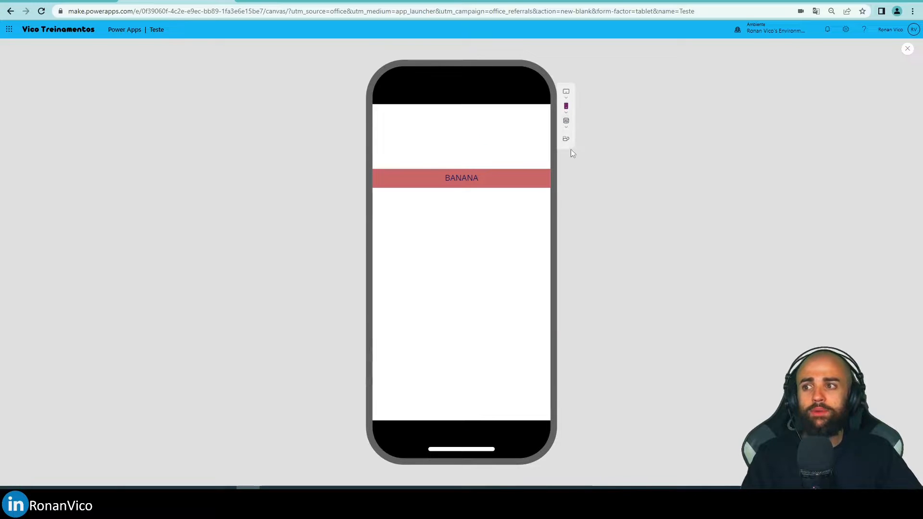
# Preview the full-width BANANA label on an Apple iPad mini and again on a phone, and return to Screen1 in the editor.
pyautogui.click(566, 93)
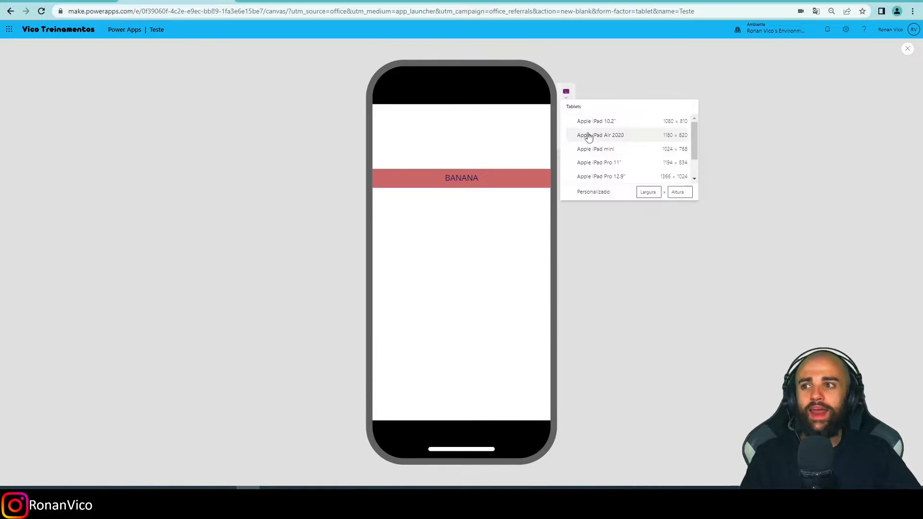
pyautogui.click(583, 140)
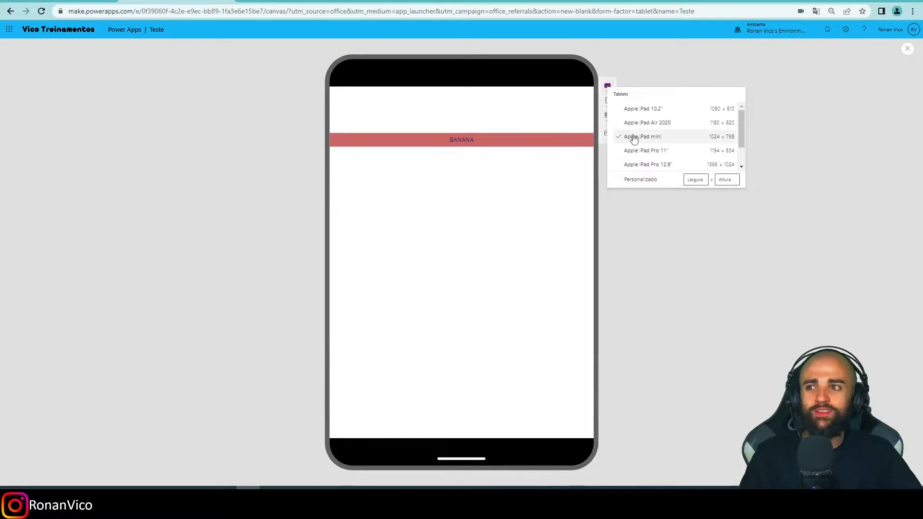
pyautogui.click(625, 123)
pyautogui.click(626, 157)
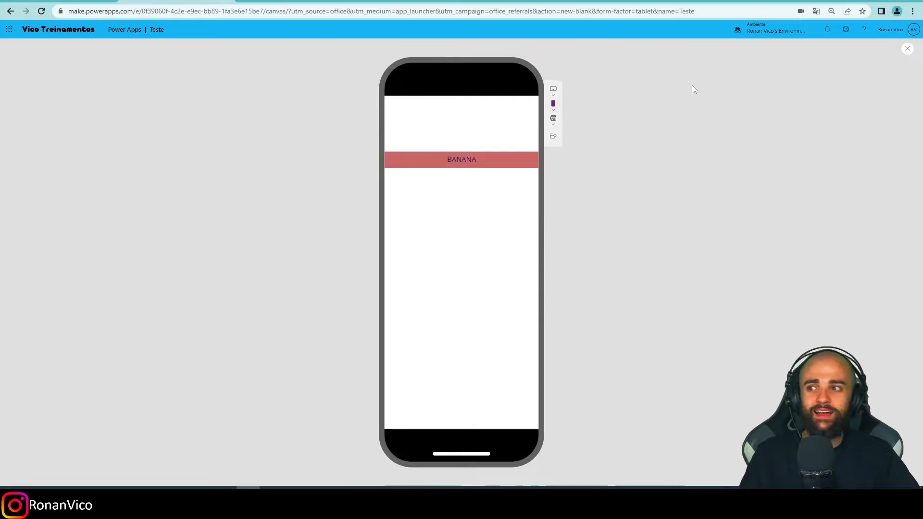
pyautogui.click(907, 53)
pyautogui.click(531, 290)
pyautogui.click(531, 156)
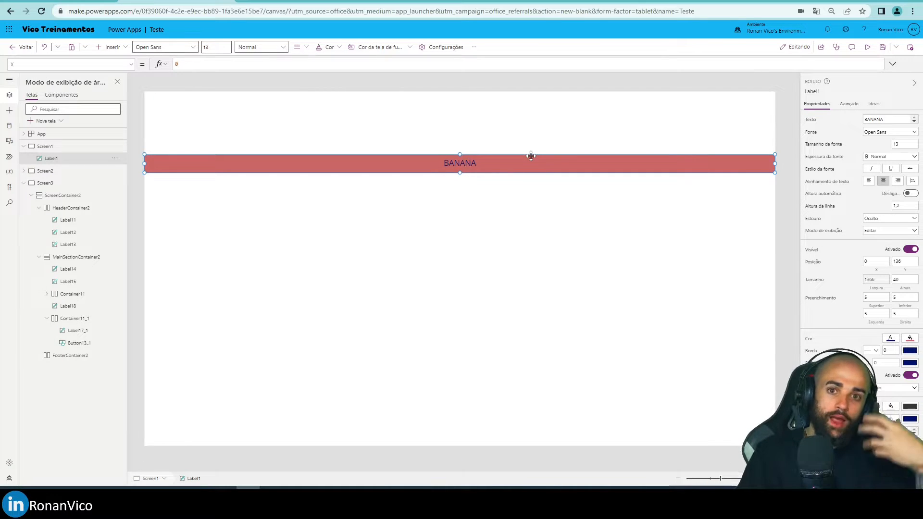
pyautogui.click(523, 202)
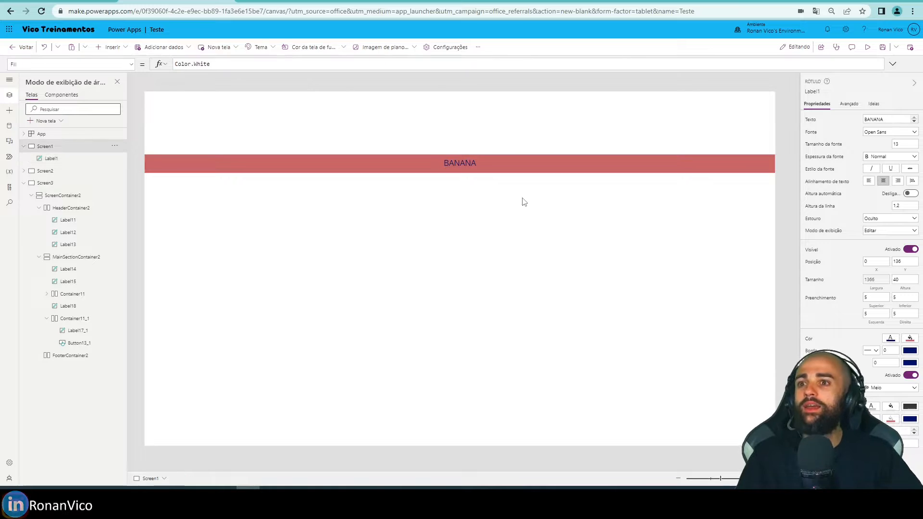